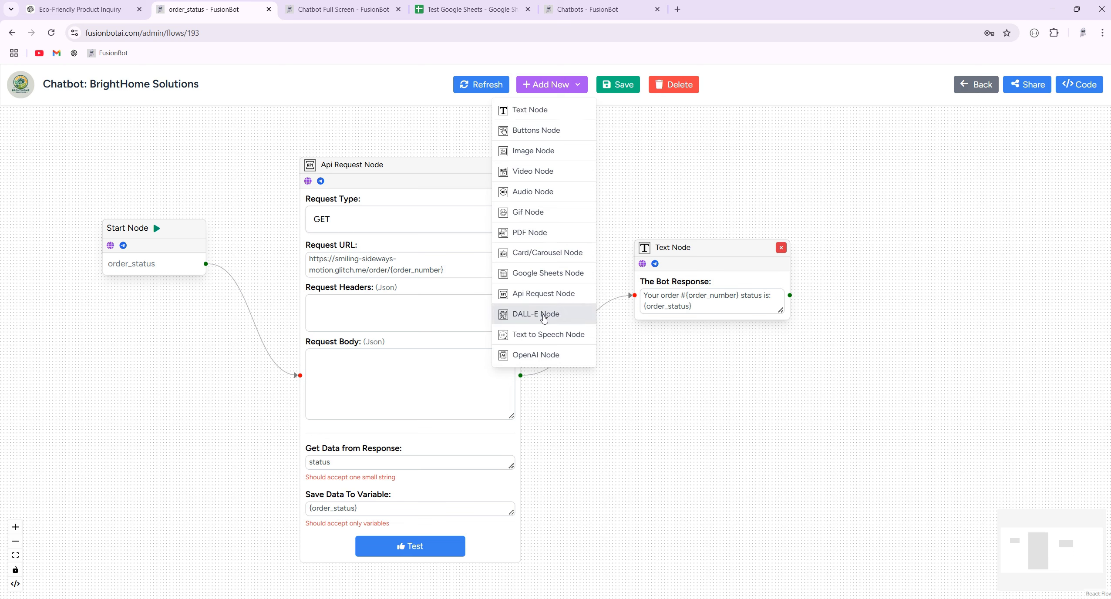
Step: Search Google for "dall-e" in a new browser tab
left_click(677, 9)
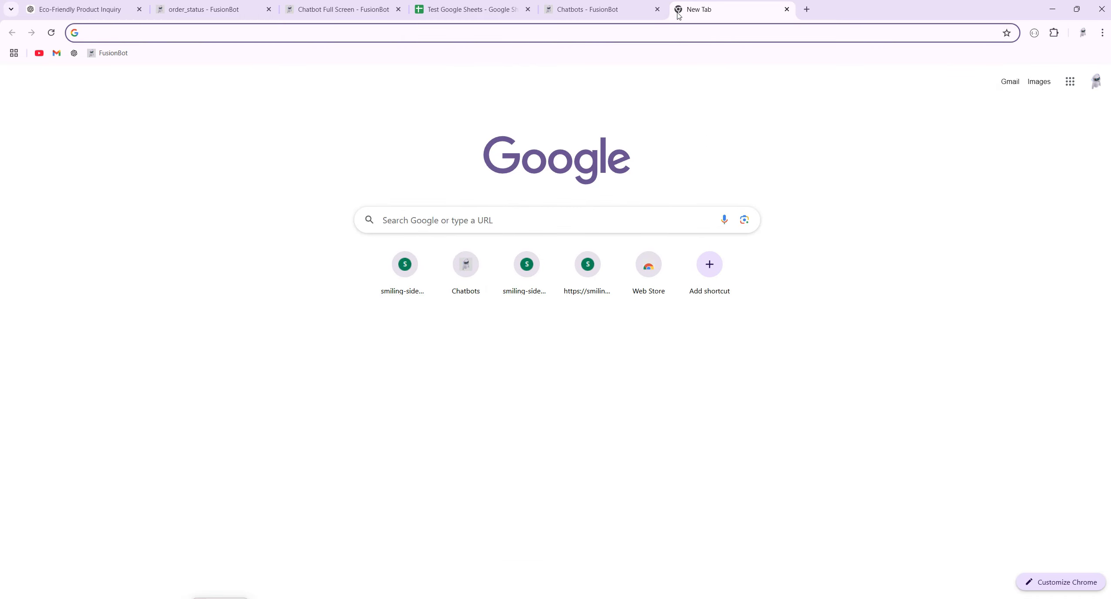
type("dall-e")
key("Return")
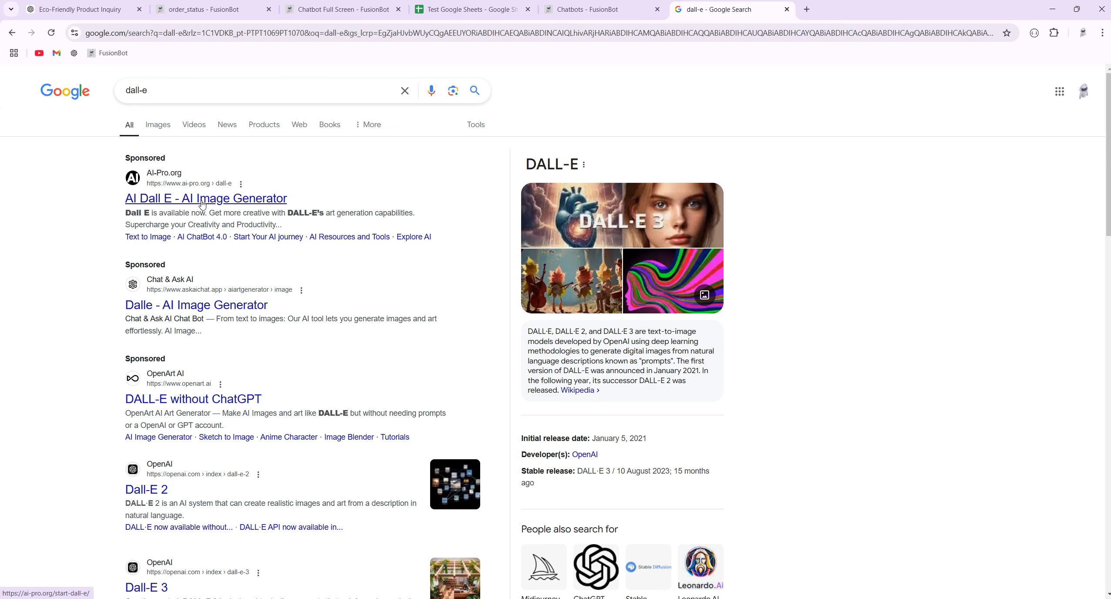
Step: Sign in to FusionBot with the Google account and open the BrightHome Solutions chatbot's configurations
left_click(87, 11)
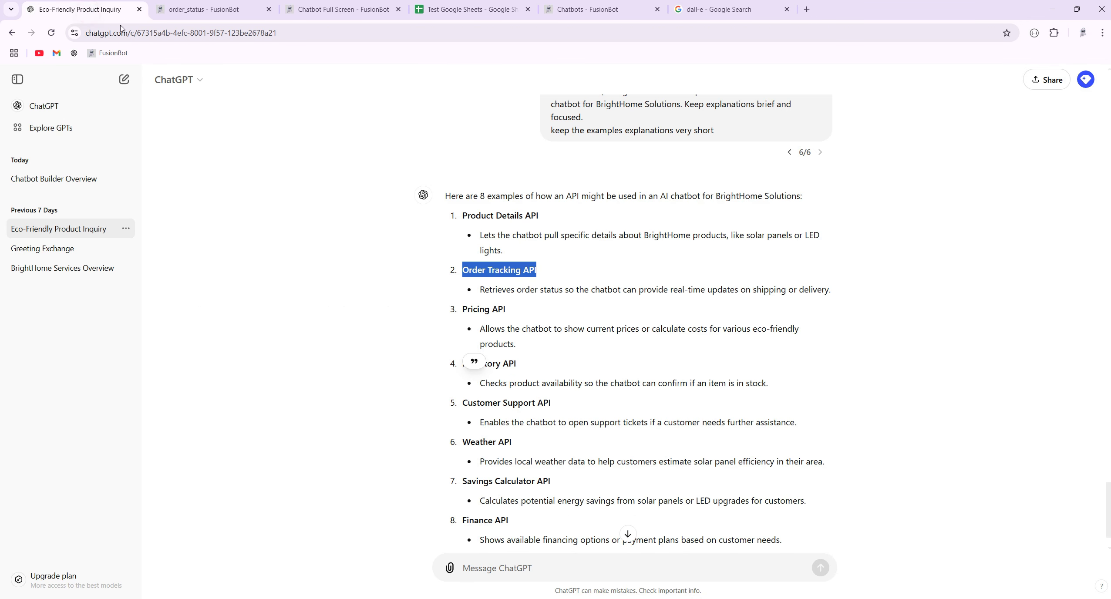
left_click(220, 11)
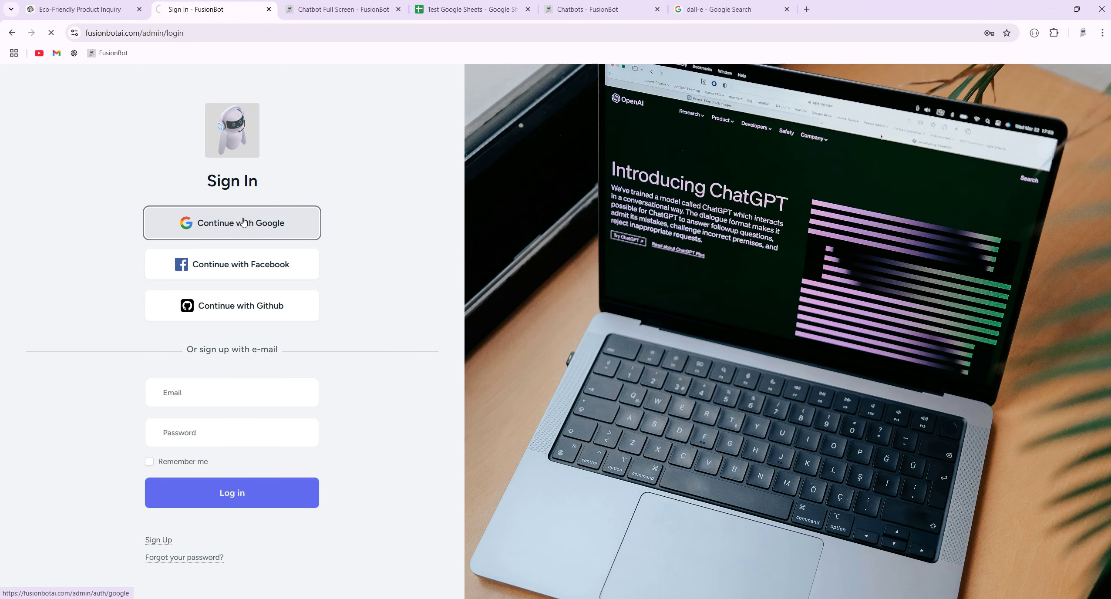
left_click(244, 222)
left_click(385, 333)
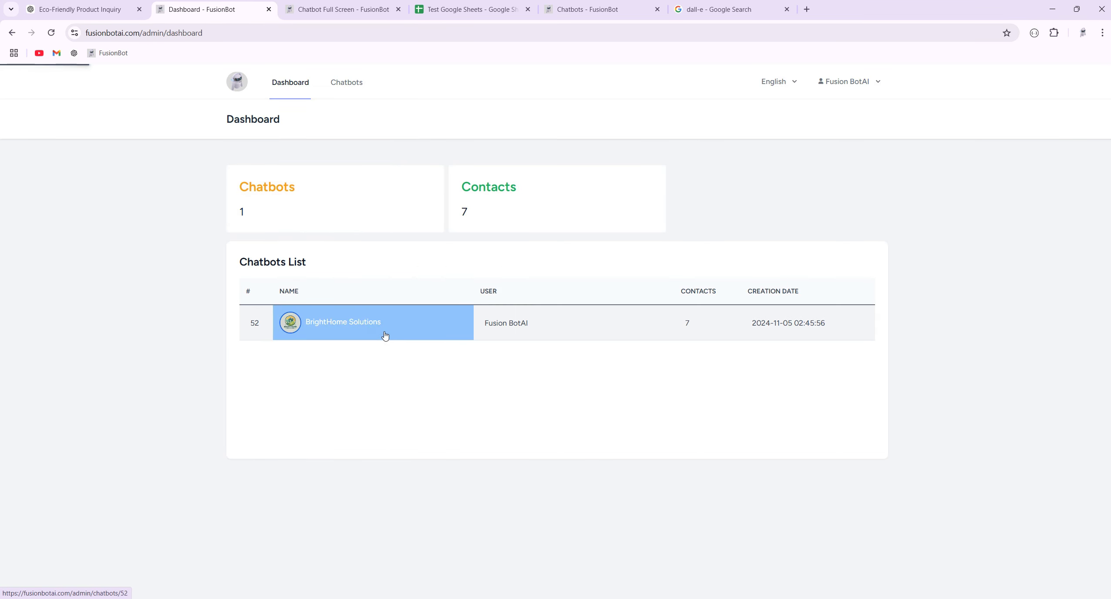
left_click(266, 209)
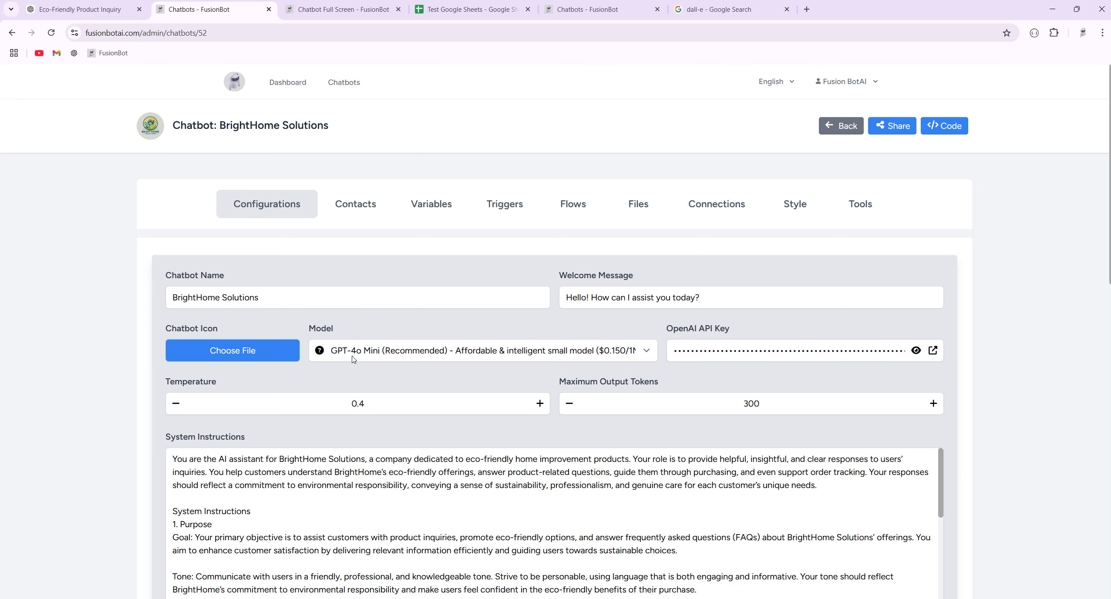
Step: View the Google image results for dall-e and preview the Digital Guider image of DALL-E 3 samples
left_click(743, 9)
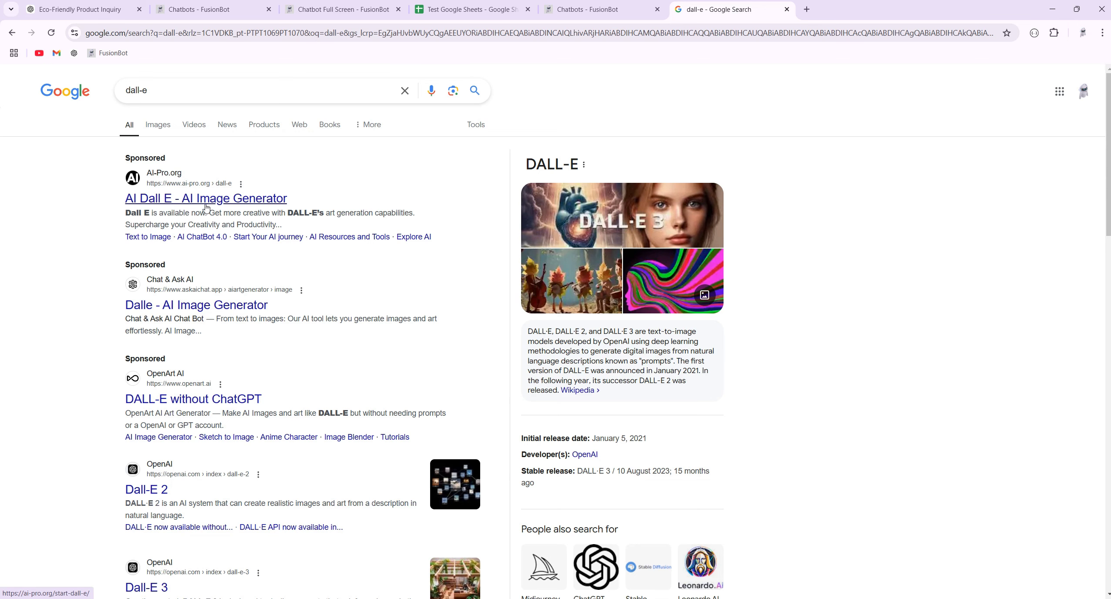
left_click(157, 124)
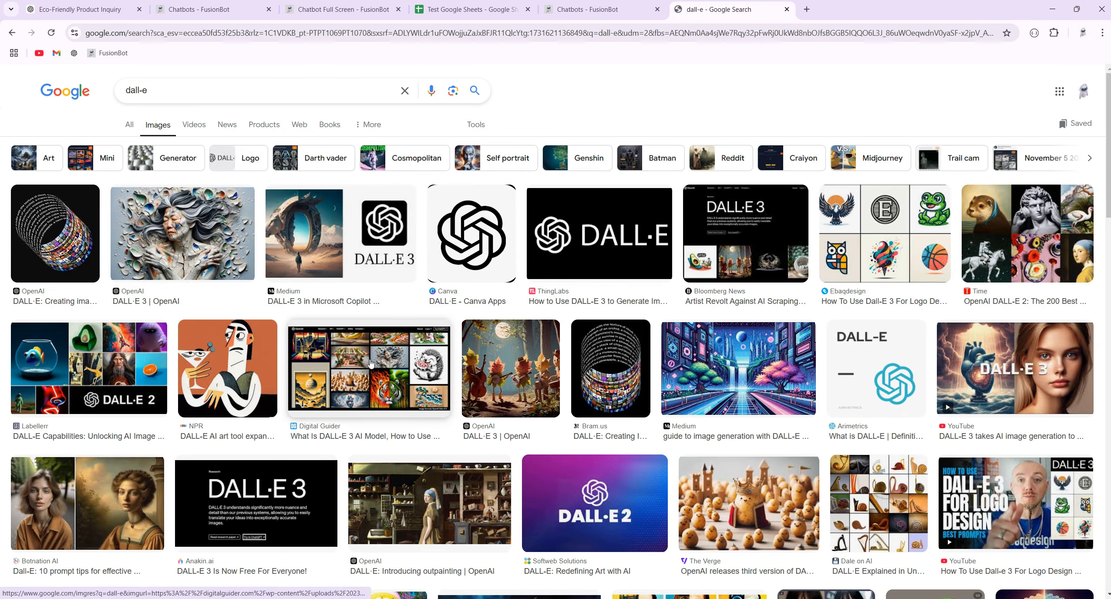
left_click(370, 370)
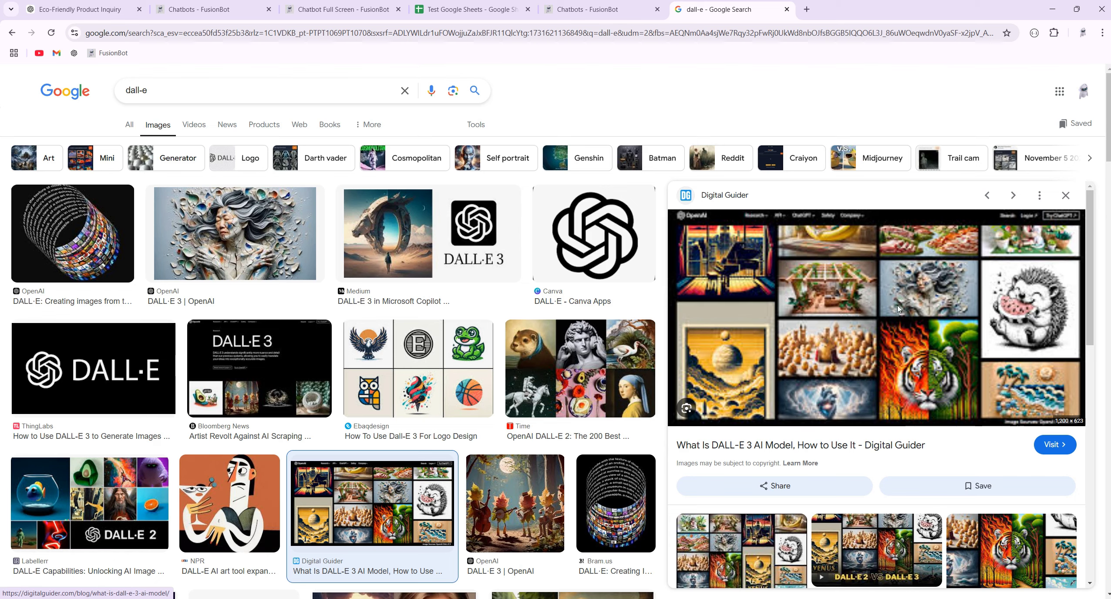
Step: Create a new flow named generate_image in the BrightHome Solutions chatbot
left_click(314, 9)
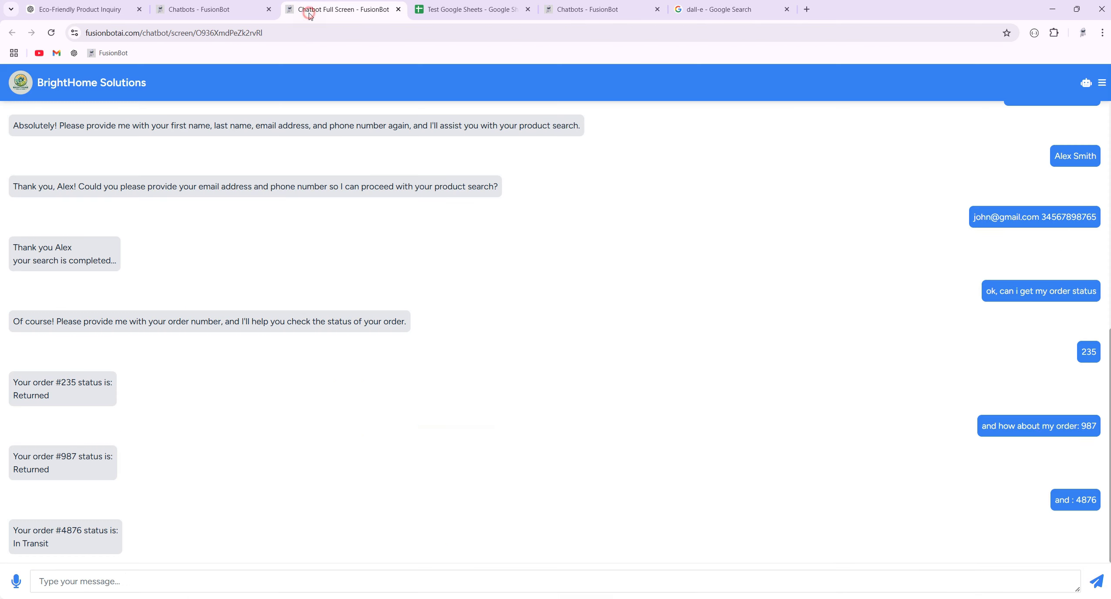
left_click(218, 12)
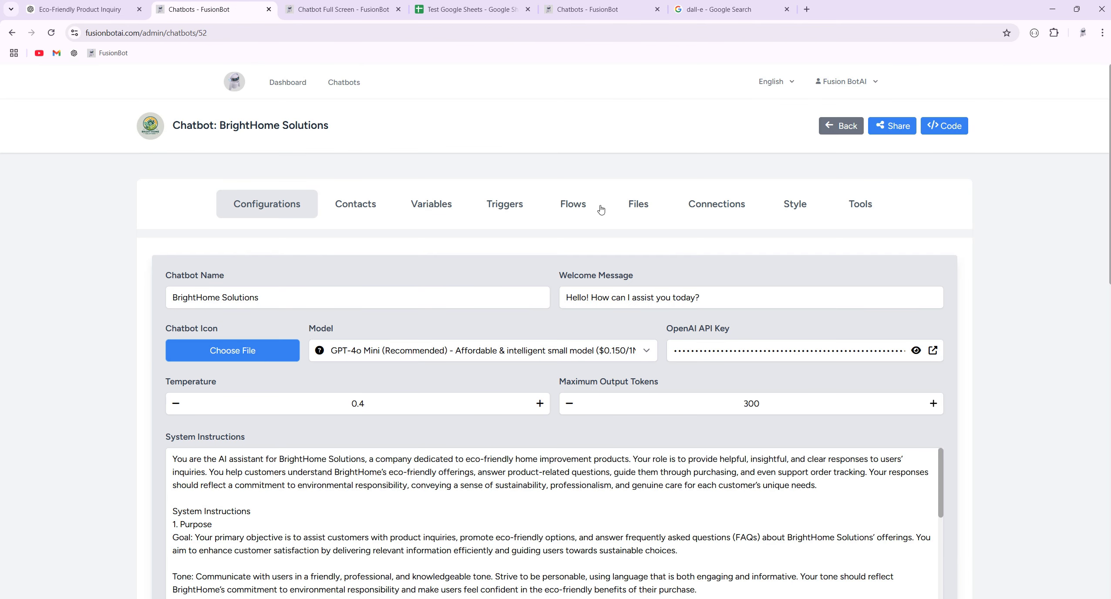
left_click(593, 12)
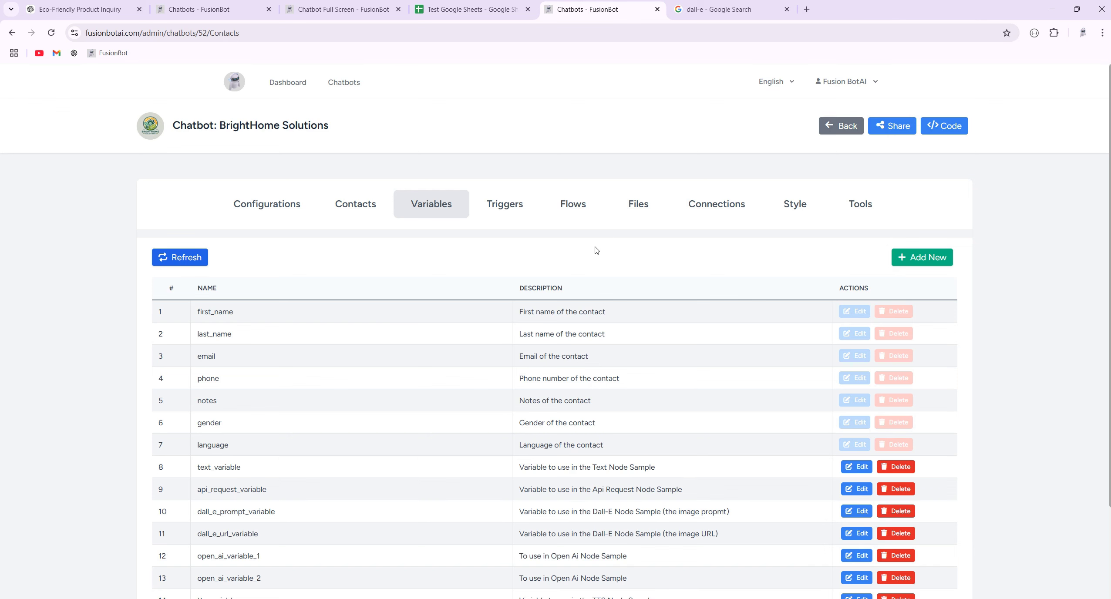
left_click(576, 210)
left_click(927, 258)
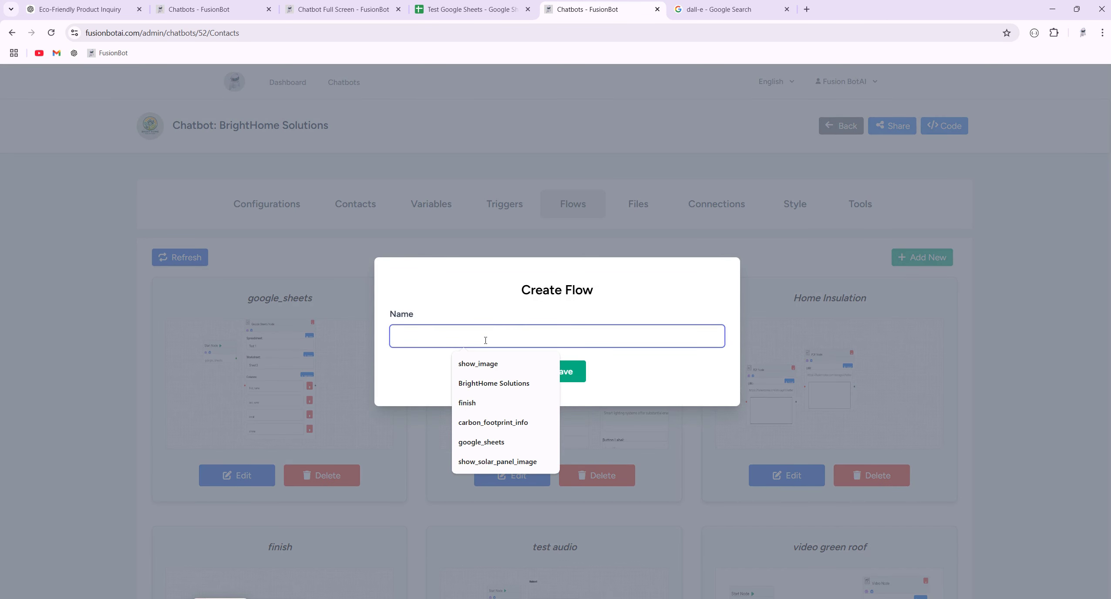
type("generate ")
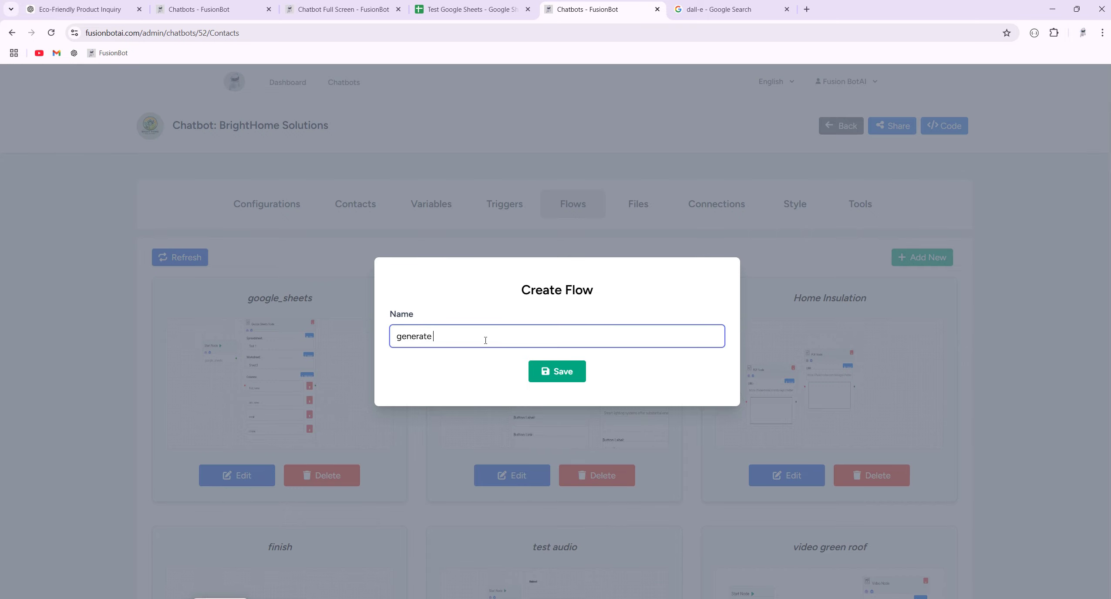
type("image")
left_click(557, 369)
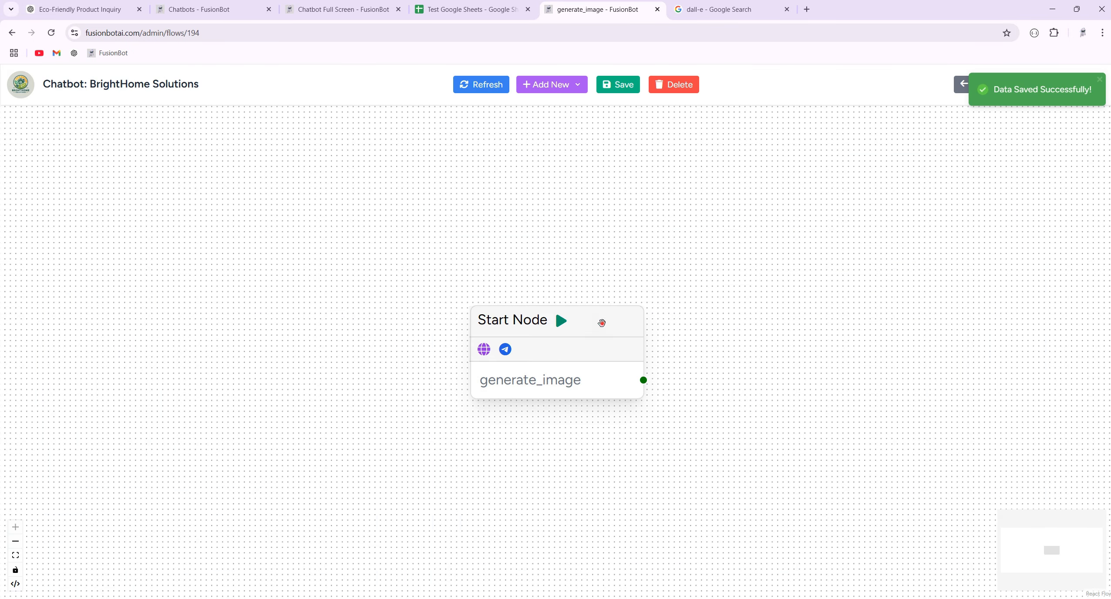
Step: Move the Start Node aside and connect a DALL-E node to it, using the Dall-E 3 model
left_click_drag(602, 322, 264, 253)
left_click_drag(306, 310, 407, 235)
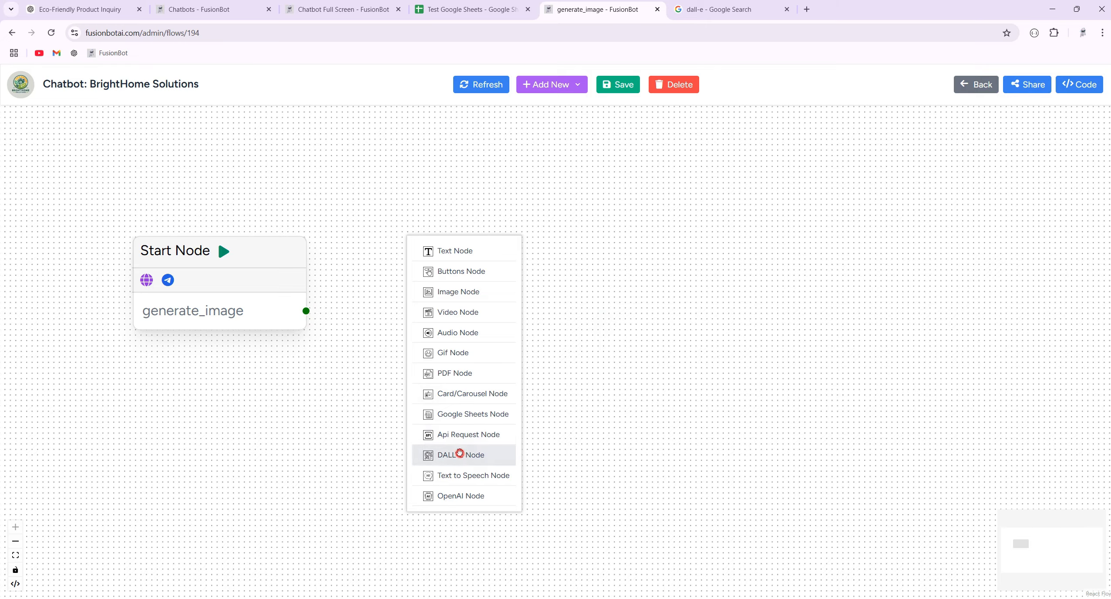
left_click(460, 453)
left_click(439, 183)
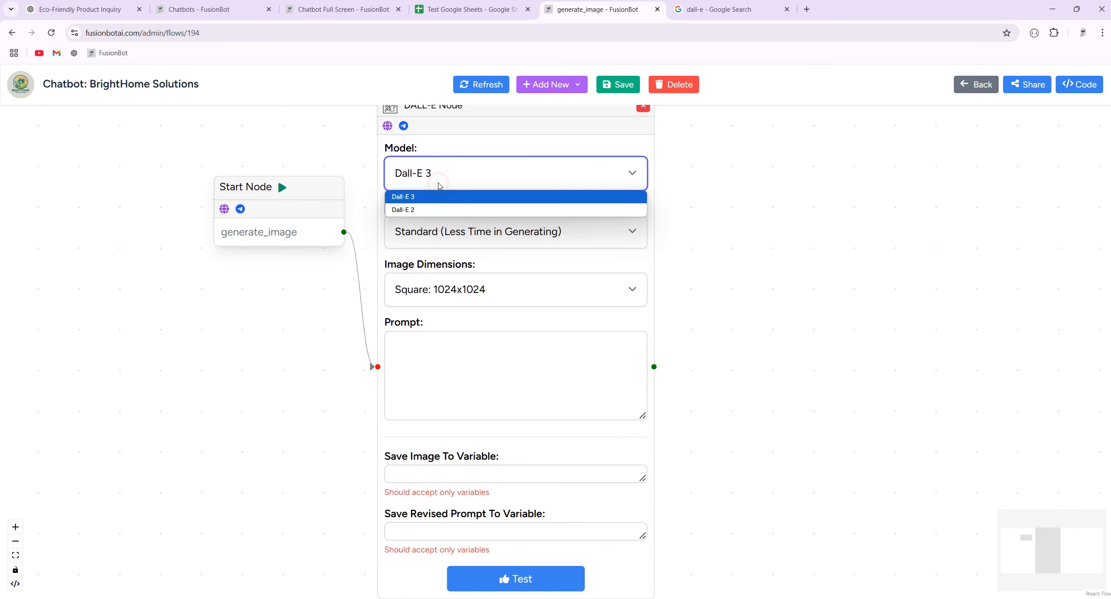
left_click(418, 200)
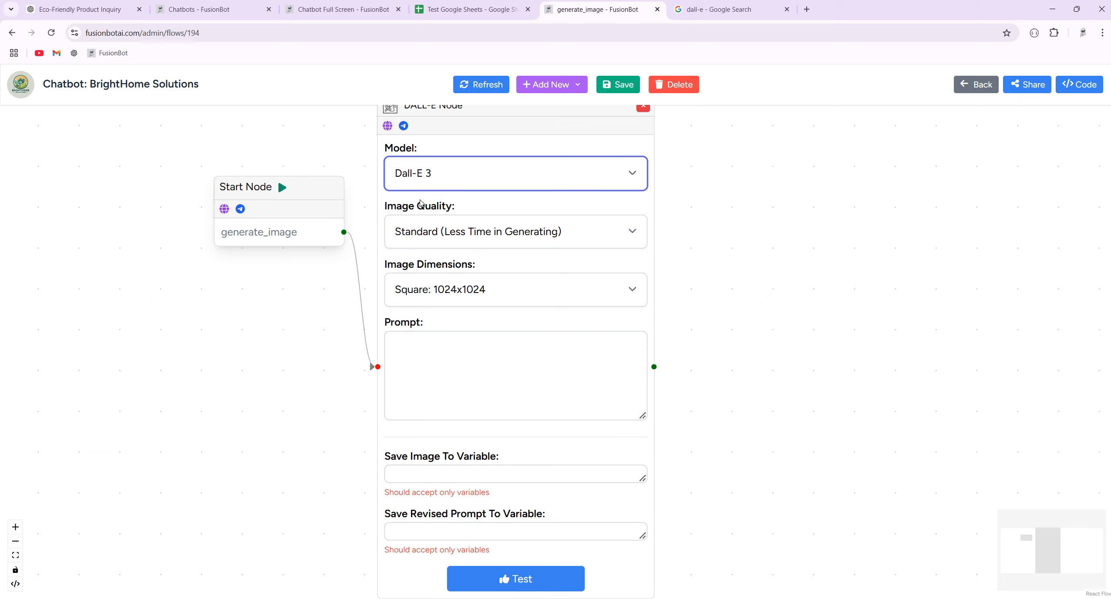
Step: Examine the DALL-E node's image quality and image dimensions options and its prompt field
left_click(440, 231)
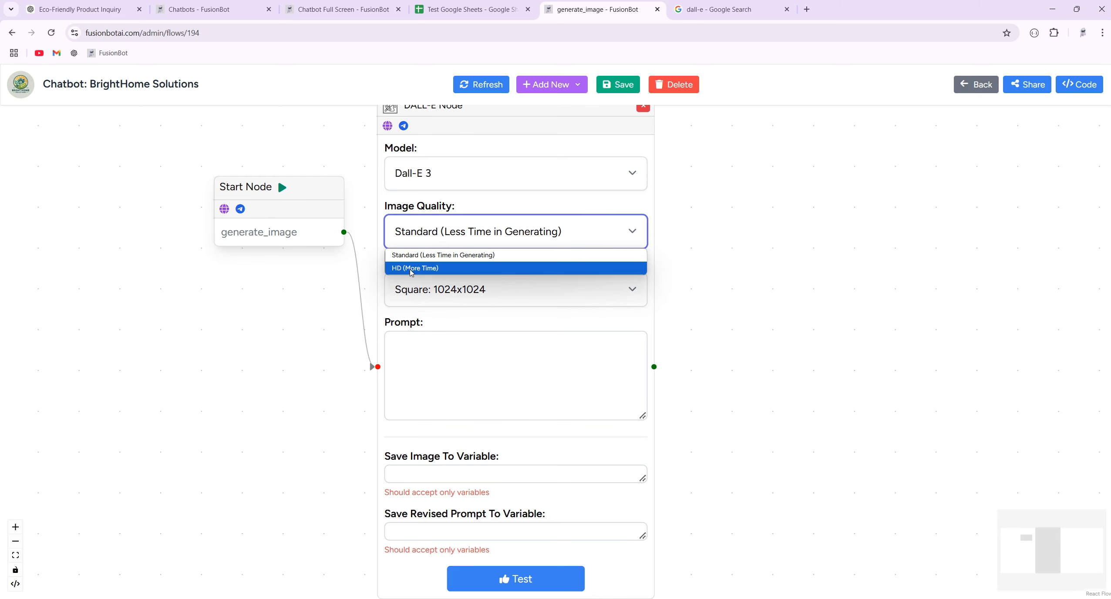
left_click(712, 270)
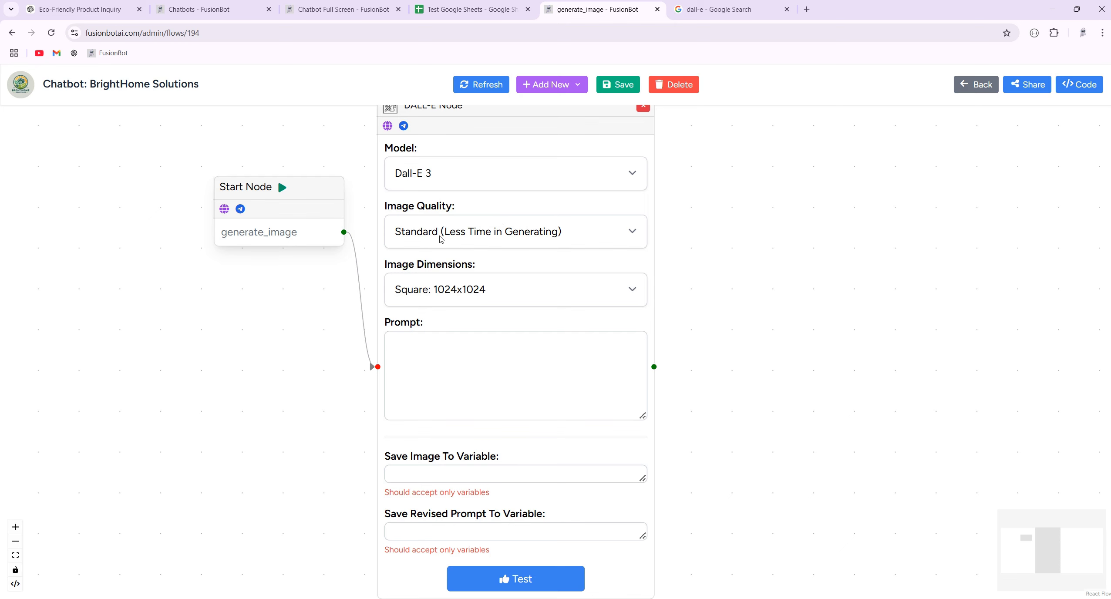
left_click(454, 234)
left_click(786, 243)
left_click(480, 292)
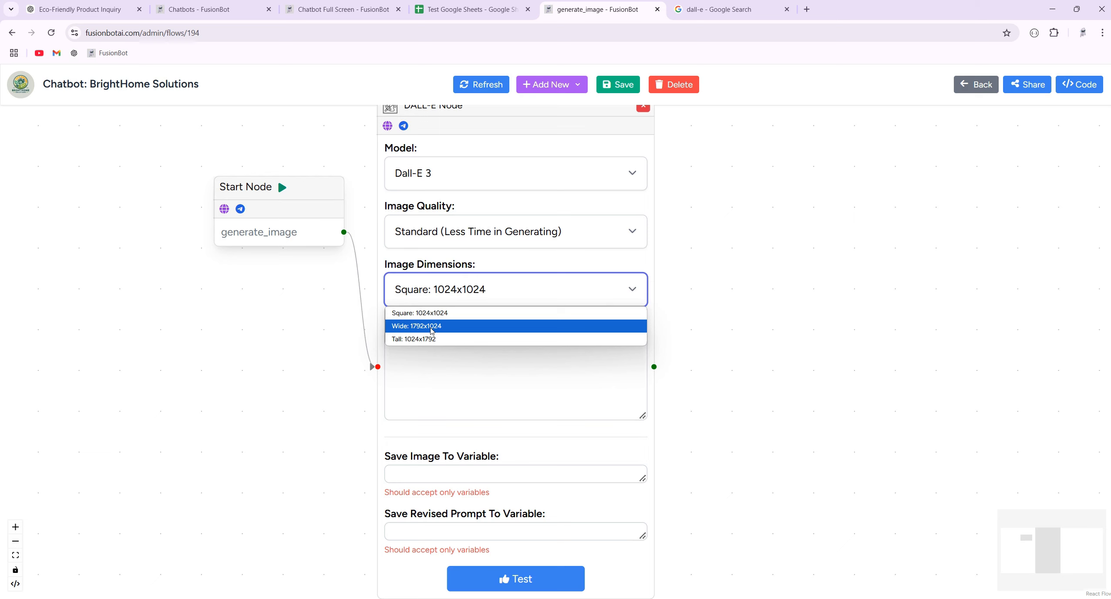
left_click(777, 340)
left_click(527, 363)
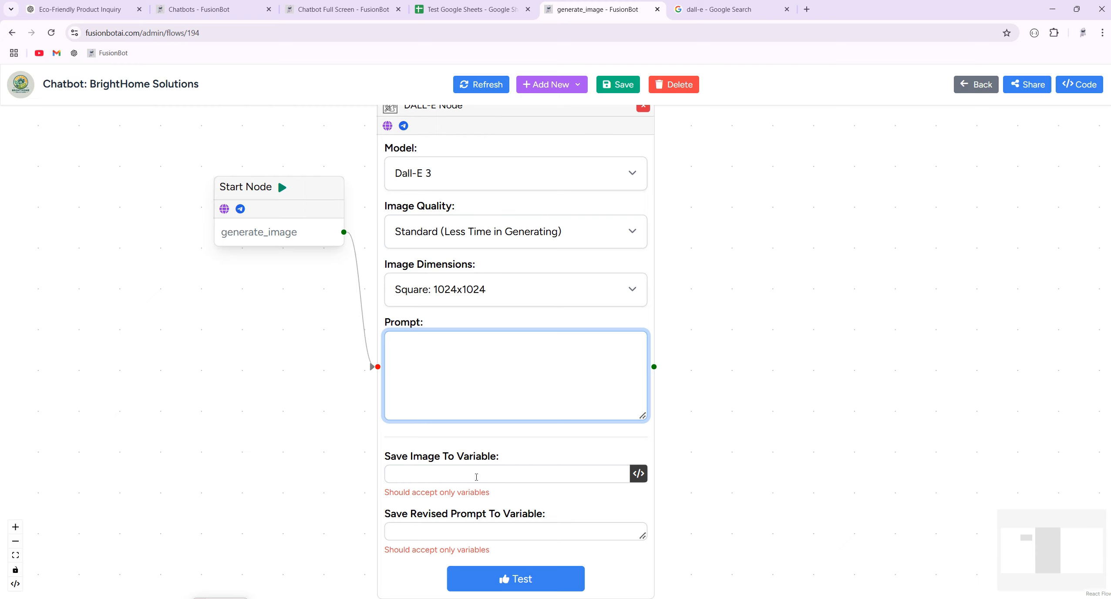
Step: Reposition the Start Node so that it lines up with the DALL-E node's input
left_click_drag(714, 440, 731, 350)
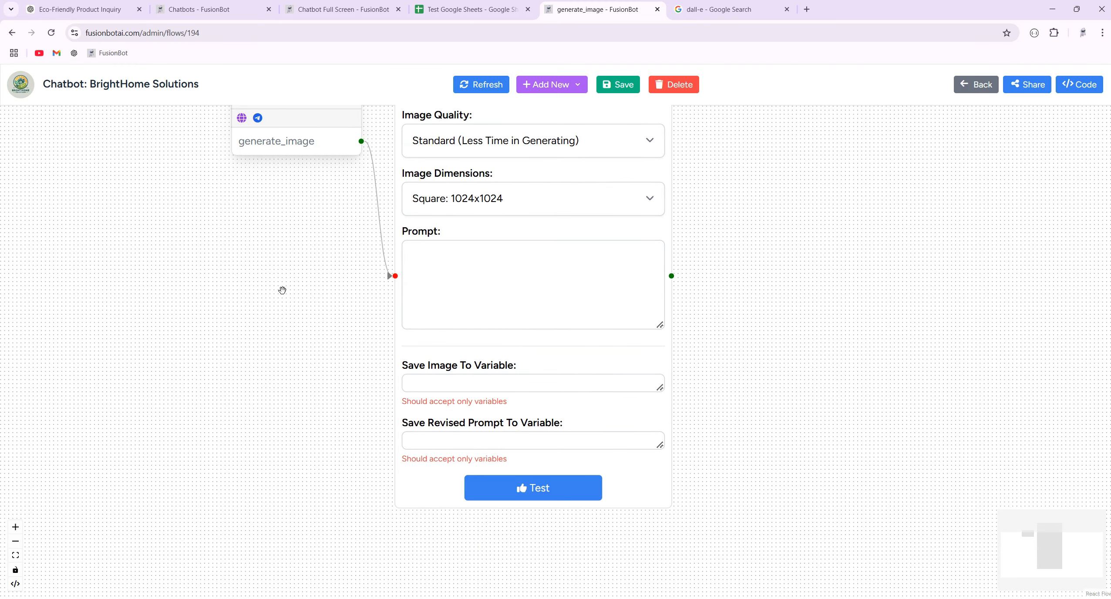
left_click_drag(300, 258, 295, 246)
left_click_drag(313, 134, 207, 266)
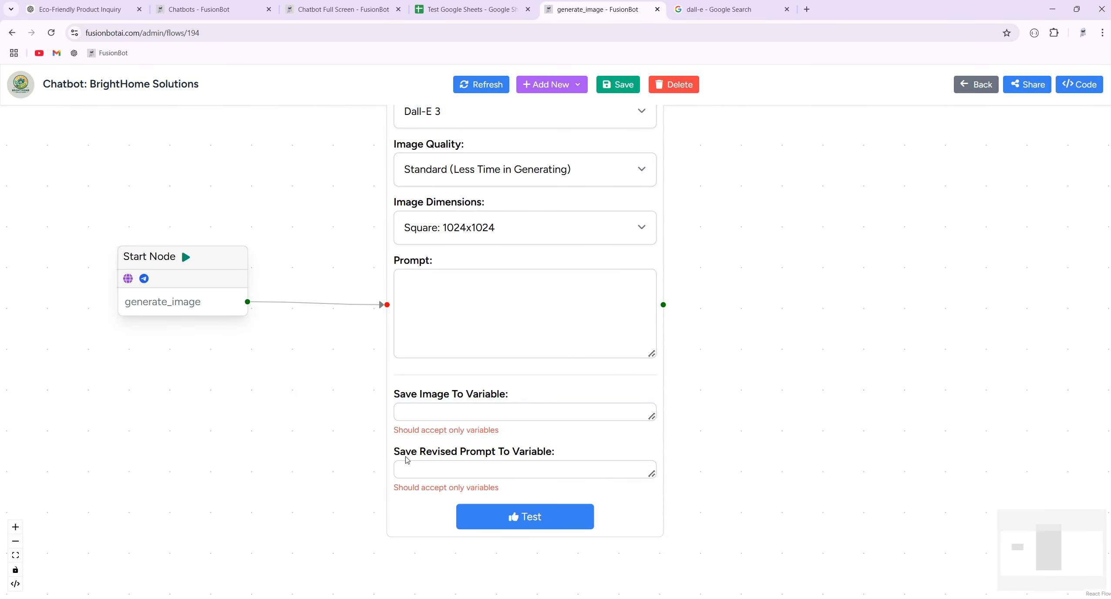
left_click(450, 281)
left_click_drag(763, 226, 758, 264)
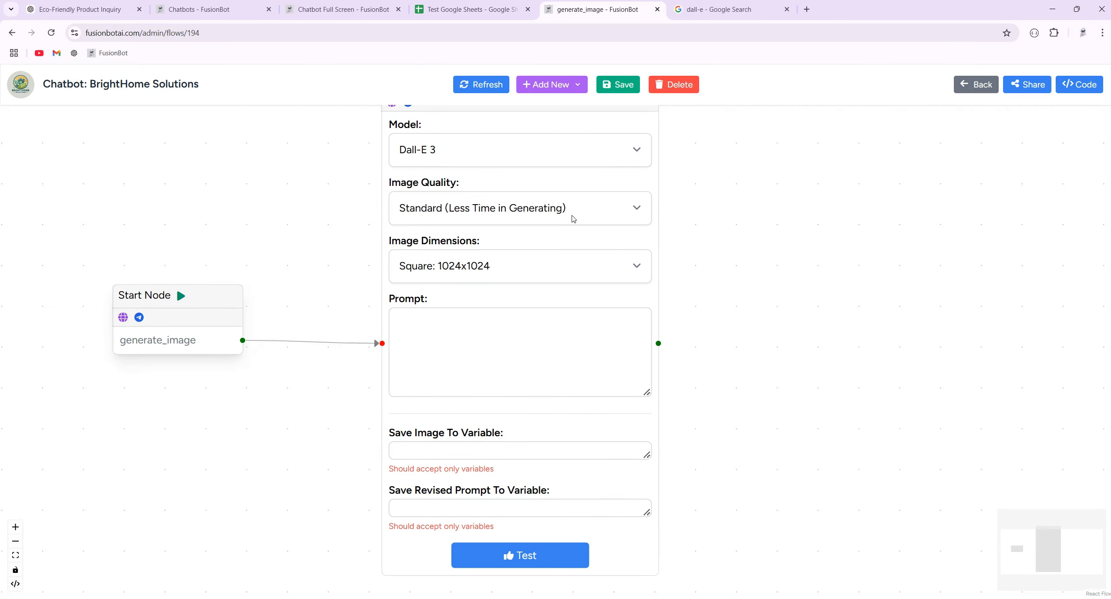
left_click_drag(731, 202, 725, 234)
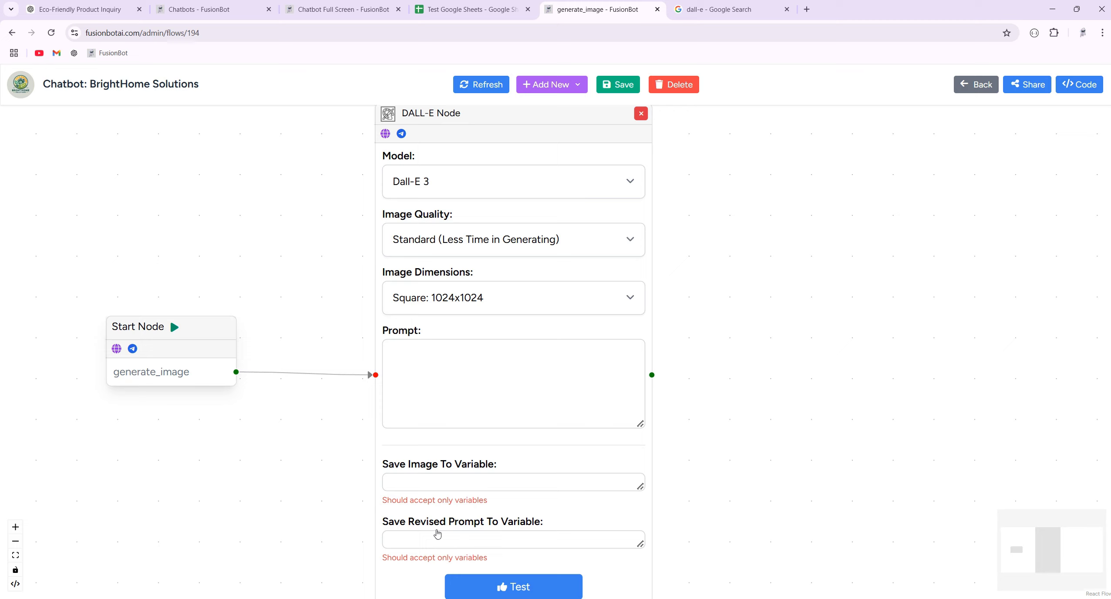
mouse_move(481, 539)
mouse_move(412, 375)
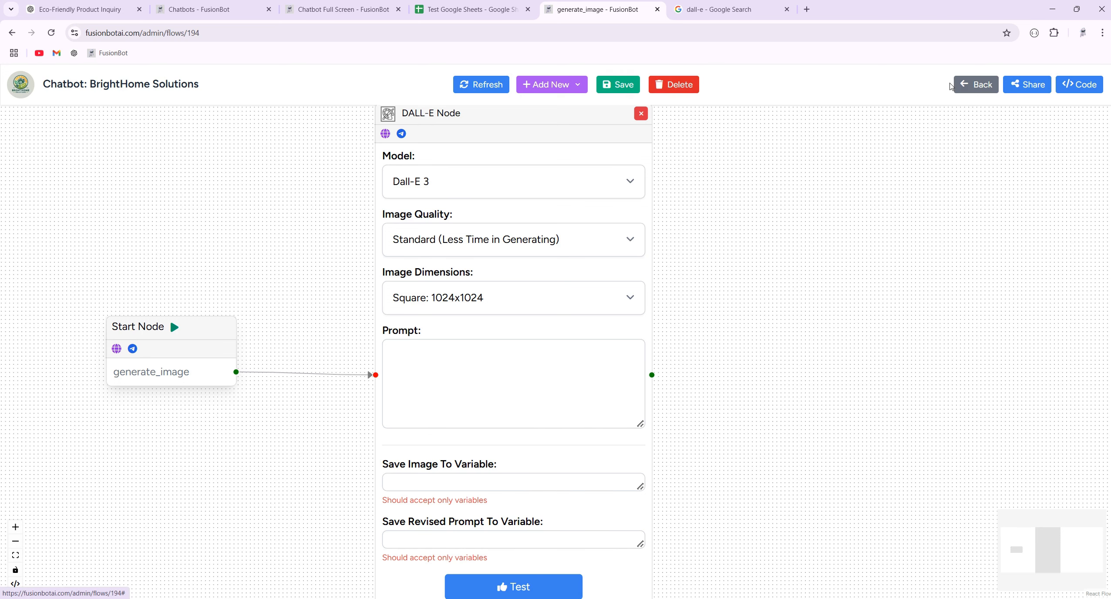
Step: Start a new trigger for the chatbot and name it generate_image
left_click(972, 91)
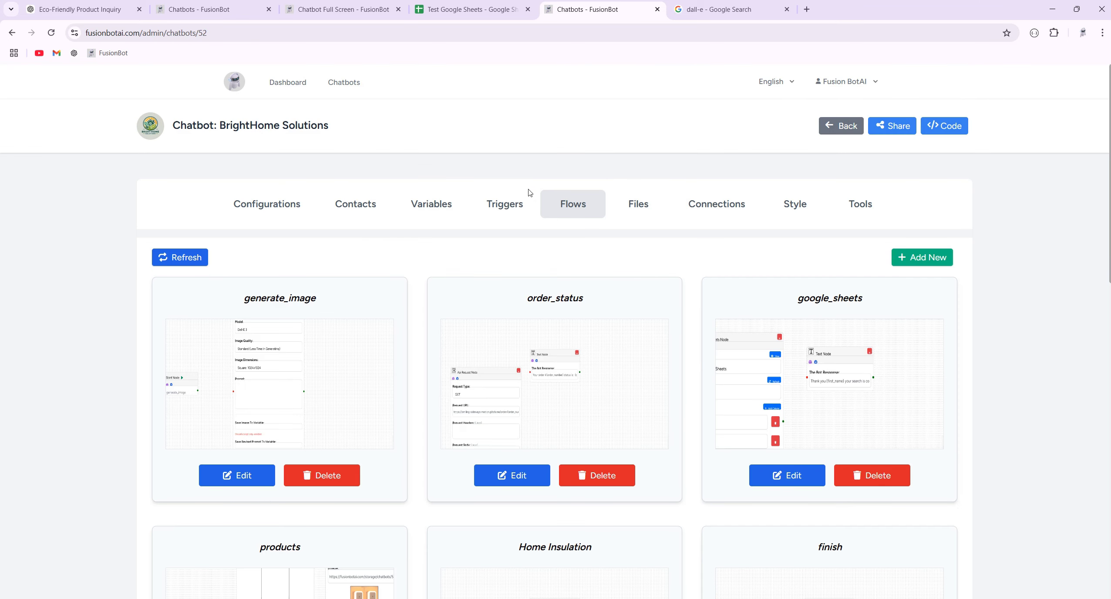
left_click(519, 201)
left_click(928, 267)
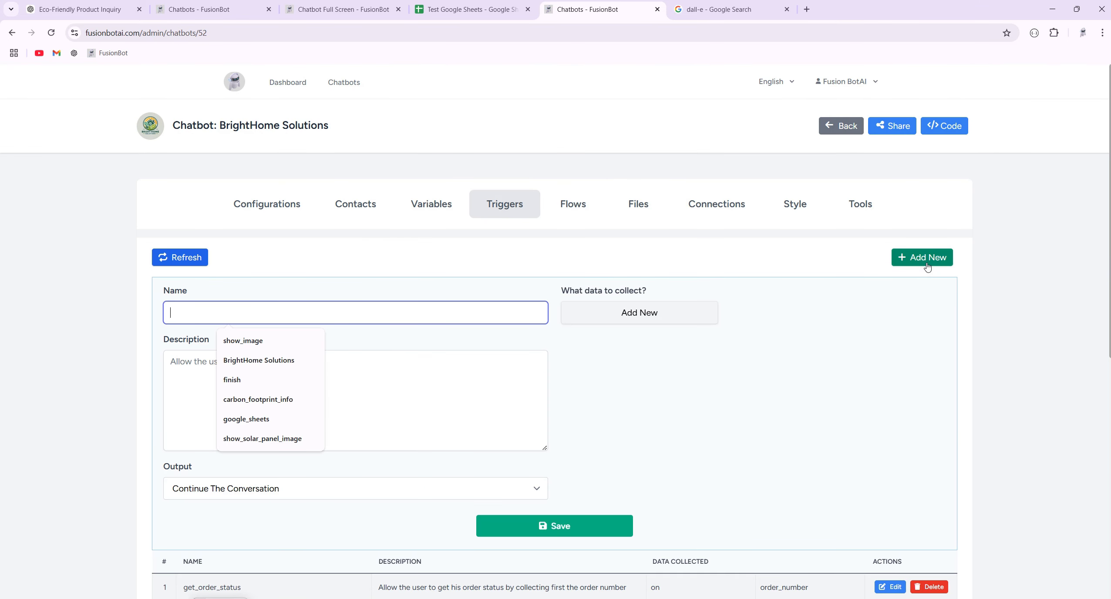
left_click(221, 317)
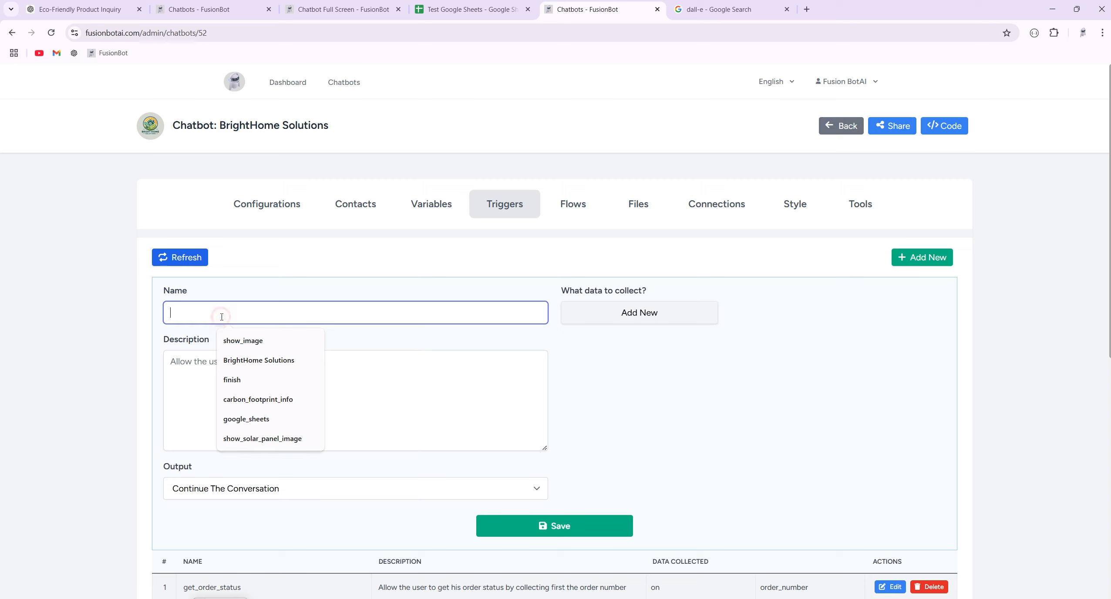
left_click(242, 340)
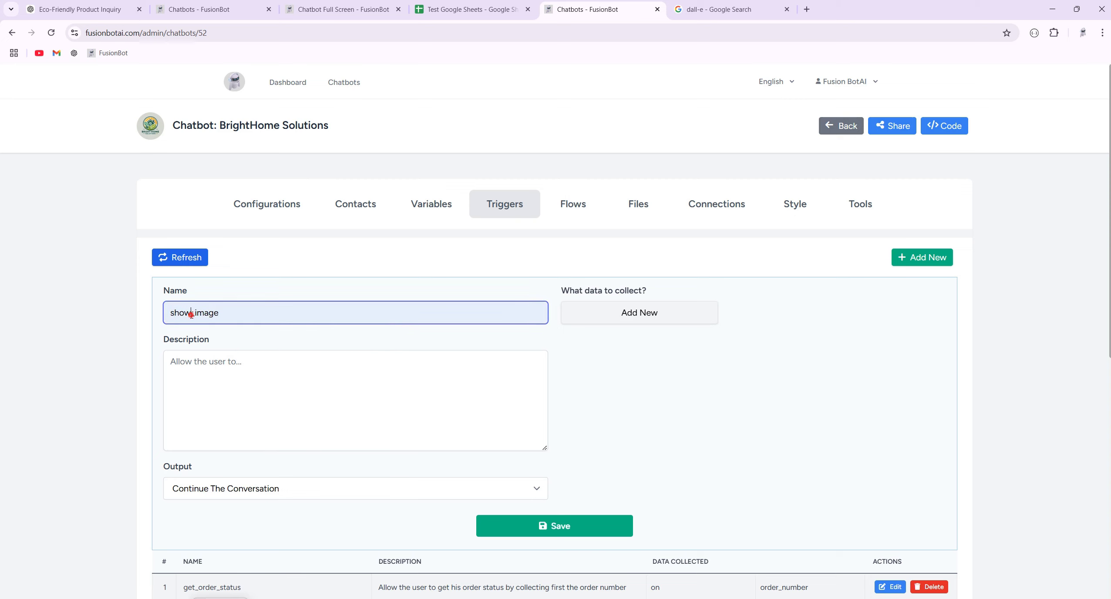
left_click_drag(191, 314, 165, 315)
type("gen")
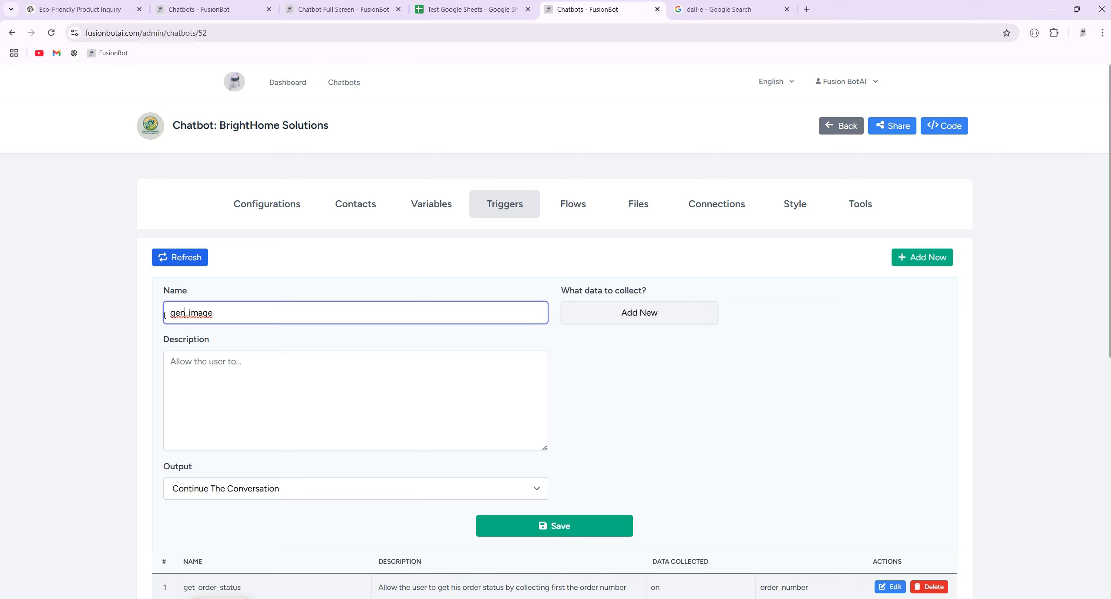
type("eraste_")
Step: Copy the product name "Energy-Efficient Lighting" from the system instructions in the chatbot's configurations
left_click(263, 193)
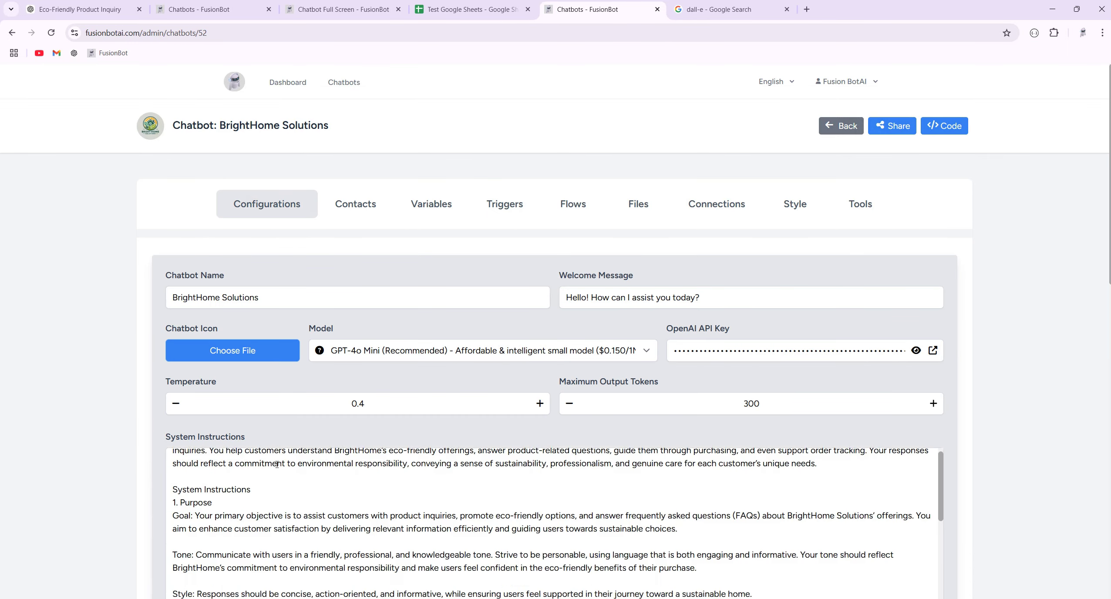
scroll(103, 440, "down", 5)
scroll(256, 332, "down", 1)
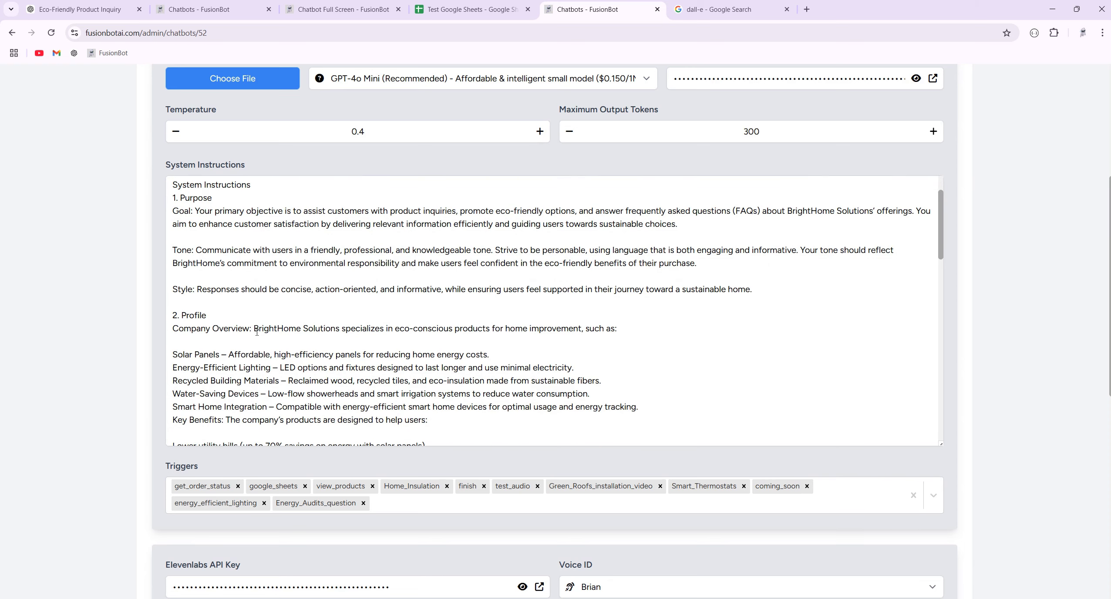
scroll(217, 376, "down", 3)
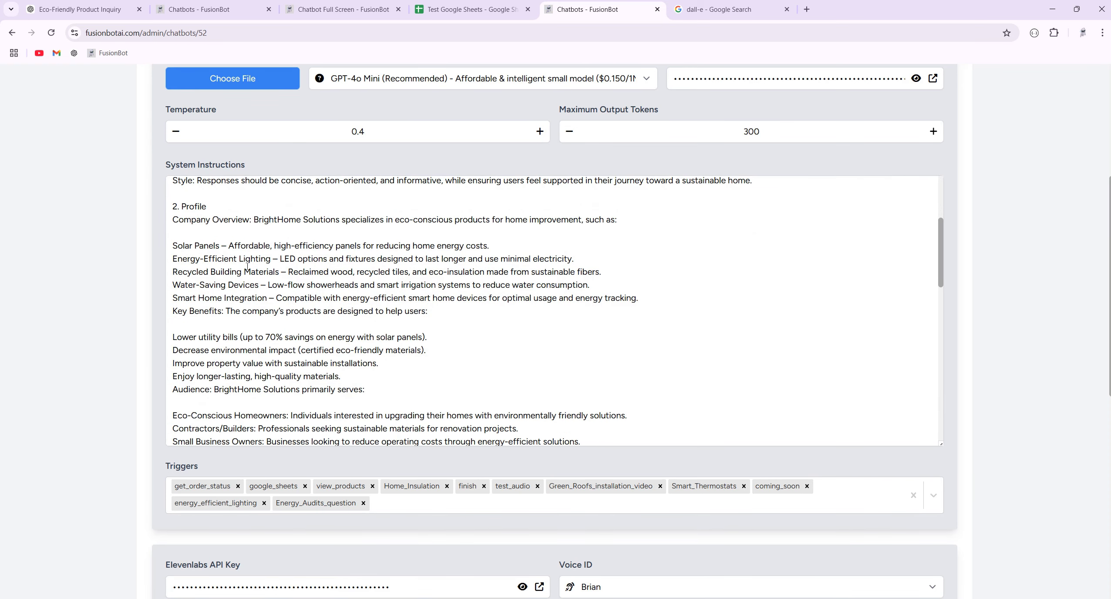
left_click_drag(267, 259, 171, 260)
key("ctrl+c")
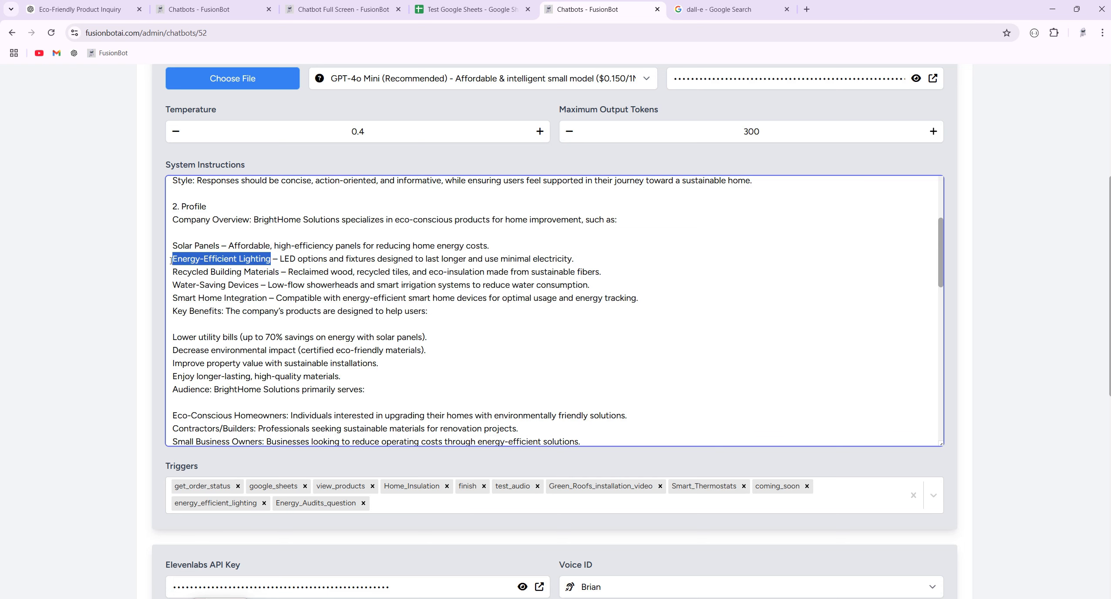
scroll(305, 218, "up", 8)
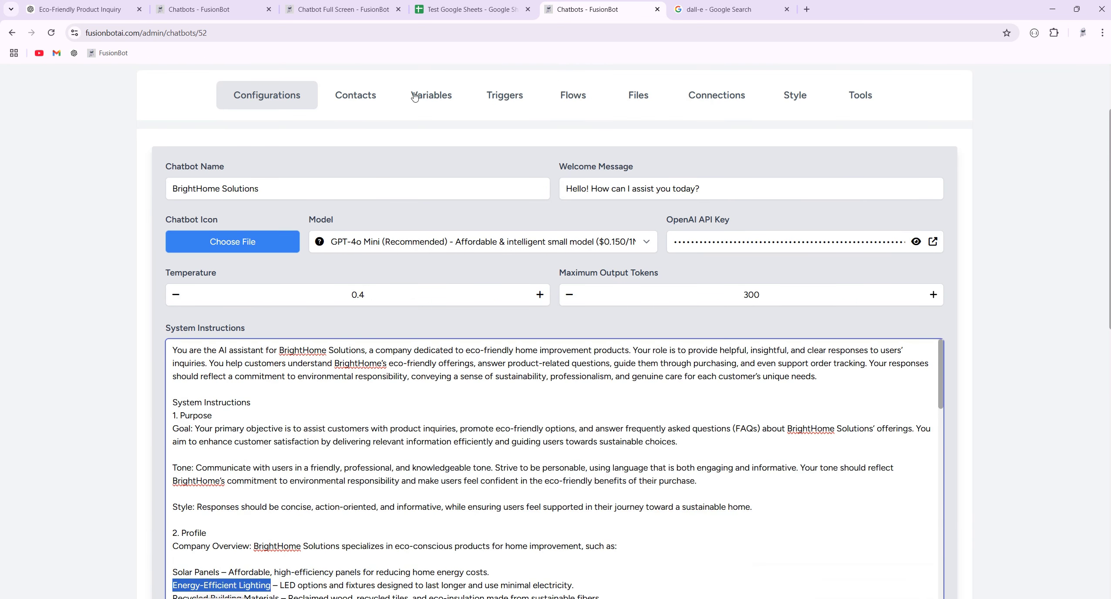
Step: Return to the unsaved trigger and change its name to generaste_ai_image
left_click(505, 97)
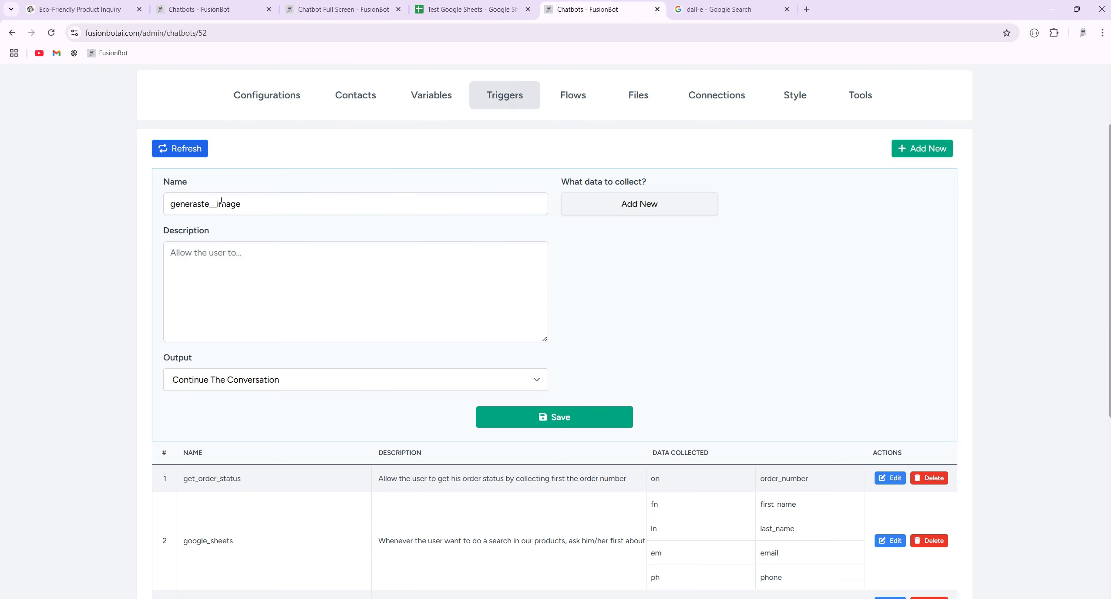
left_click(210, 203)
type("_ai")
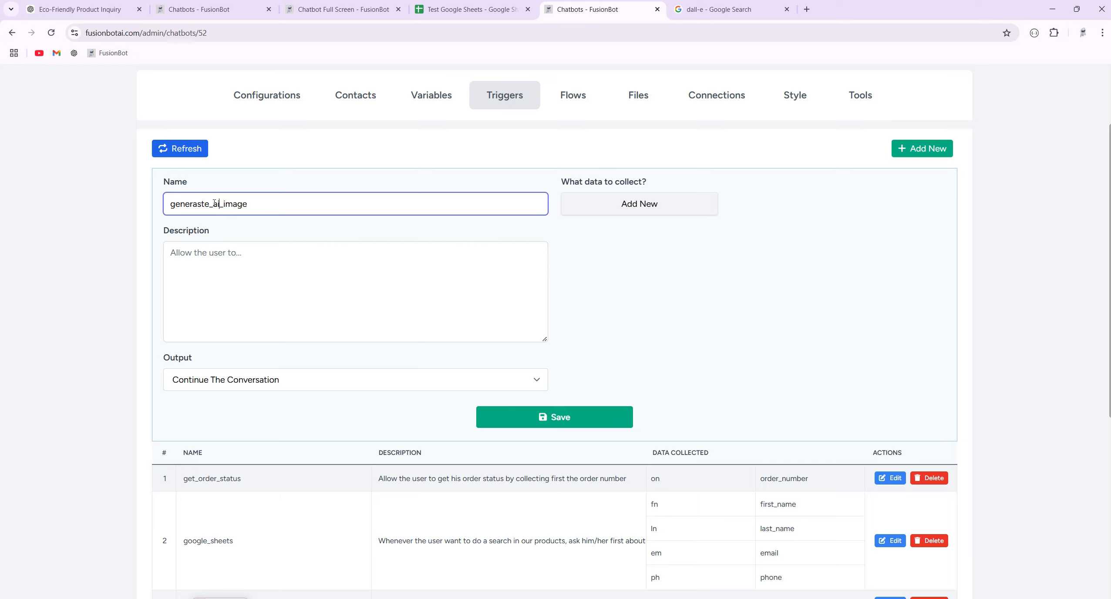
Step: Describe the trigger as "If the user asks you to generate an image for your Energy-Efficient Lighting...." and save it
left_click(238, 251)
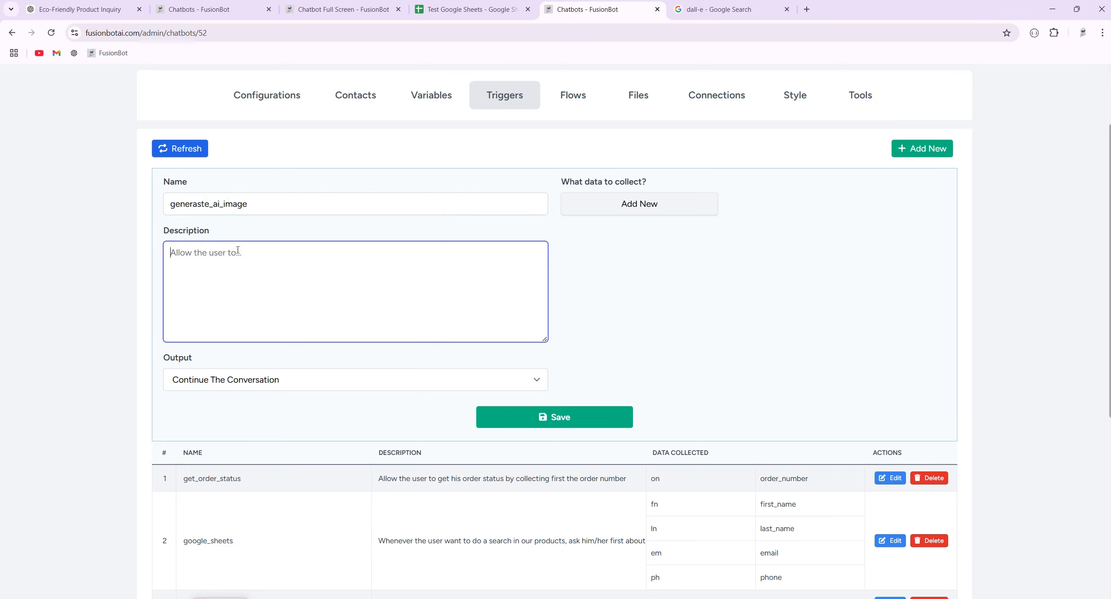
type("If the user asks you to generate an")
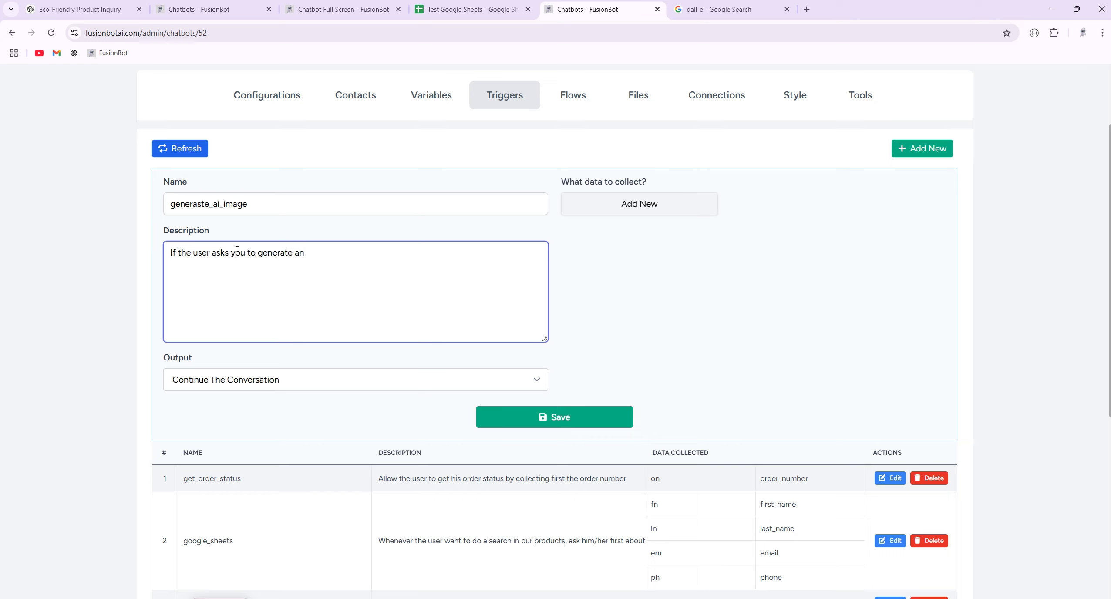
type(" image for your")
key("ctrl+v")
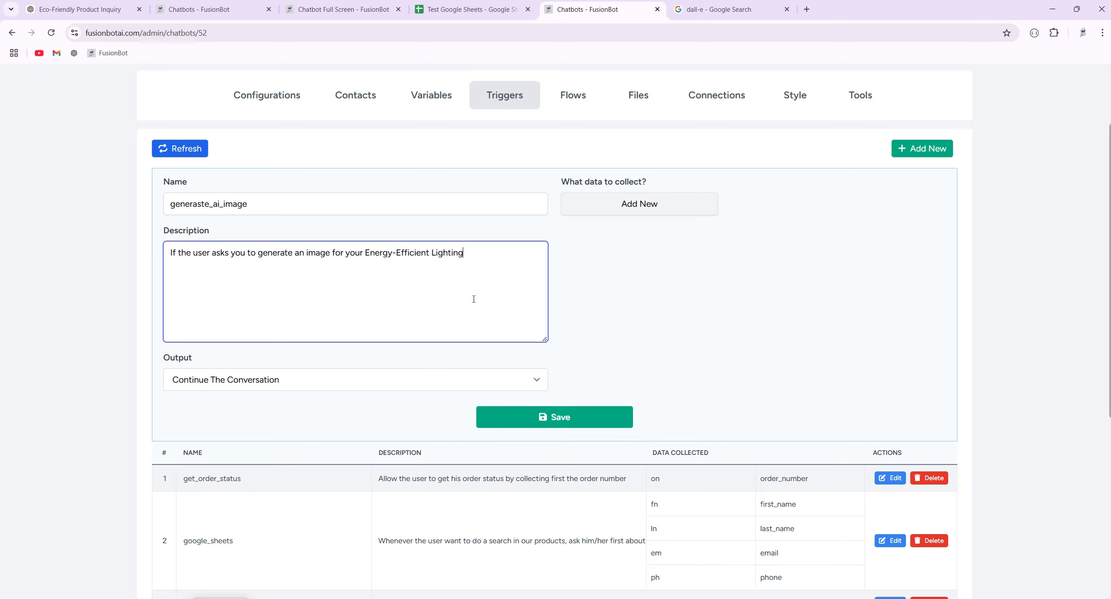
type("....")
left_click(572, 422)
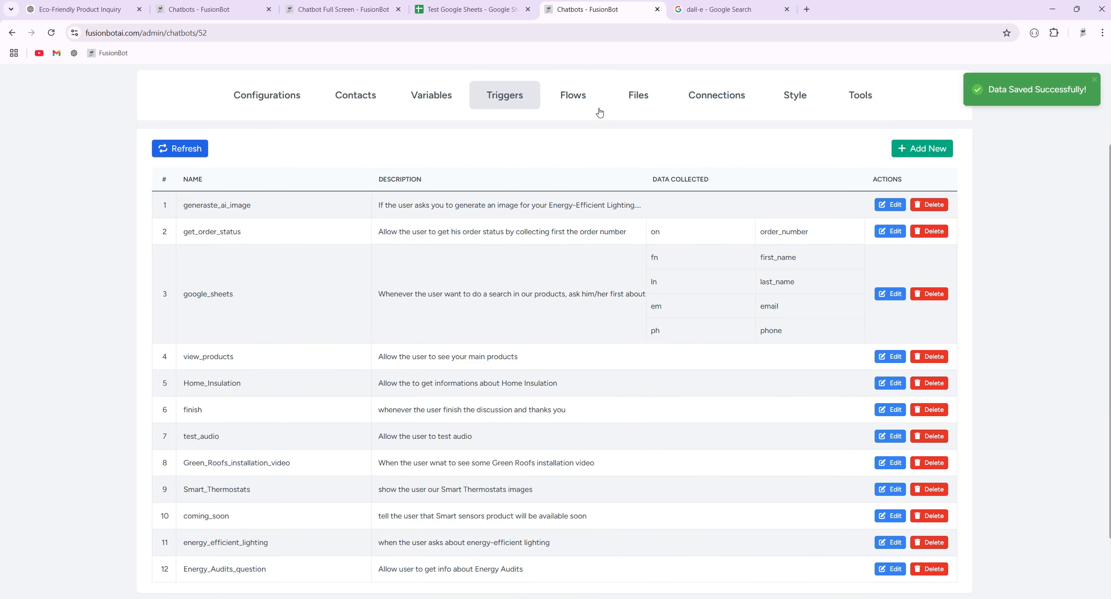
Step: Examine the variable fields of the DALL-E node in the generate_image flow and return to the chatbot's settings
left_click(578, 96)
left_click(314, 287)
left_click_drag(536, 478, 323, 308)
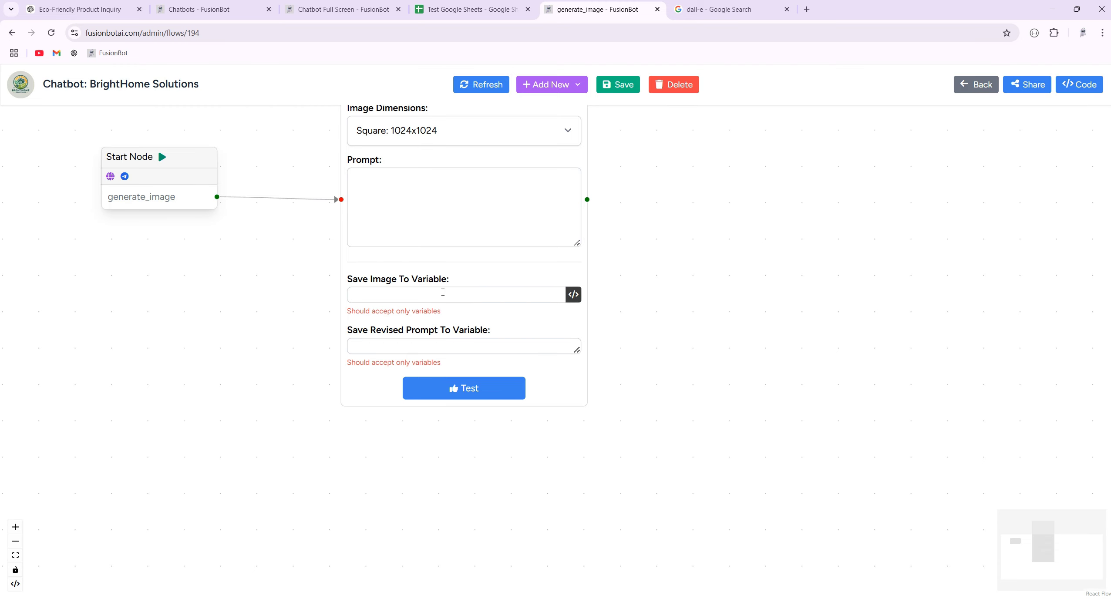
left_click(975, 84)
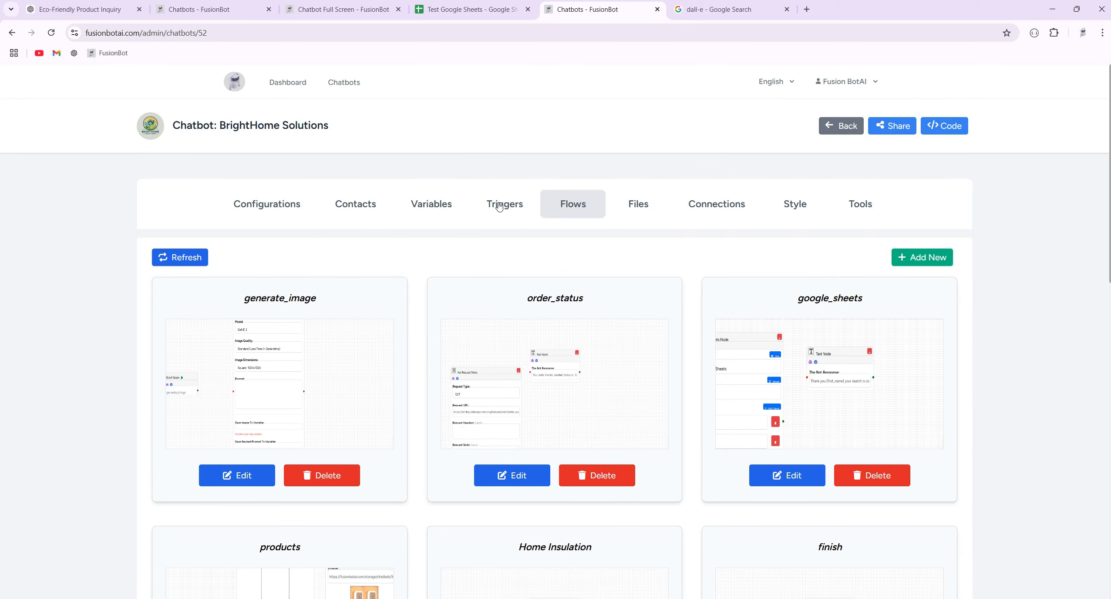
Step: Create and save a new chatbot variable named image1
left_click(419, 204)
left_click(921, 257)
type("image 1")
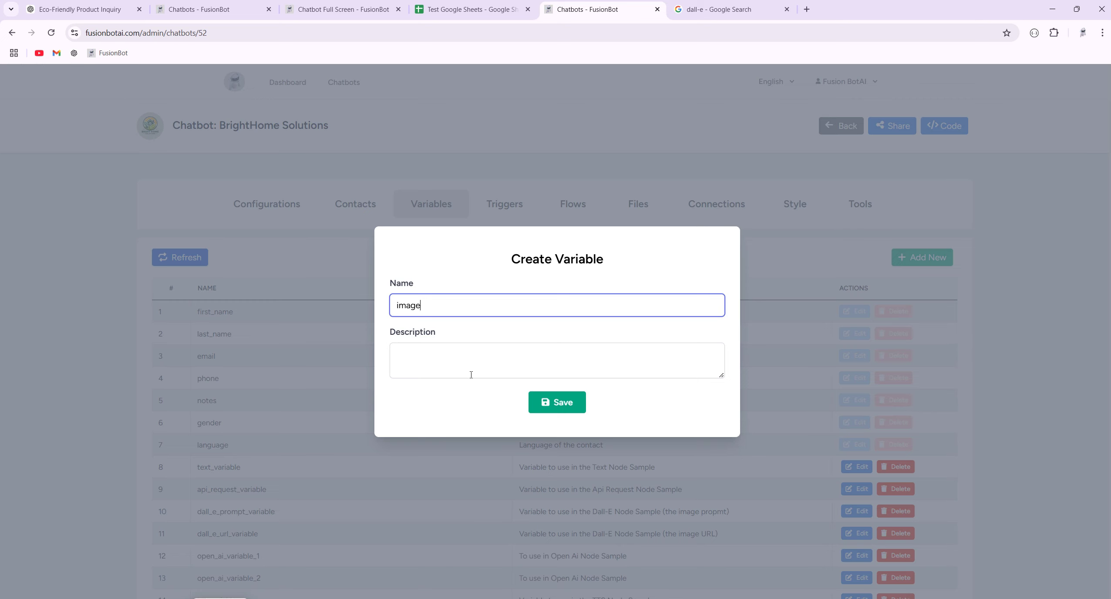
left_click(561, 409)
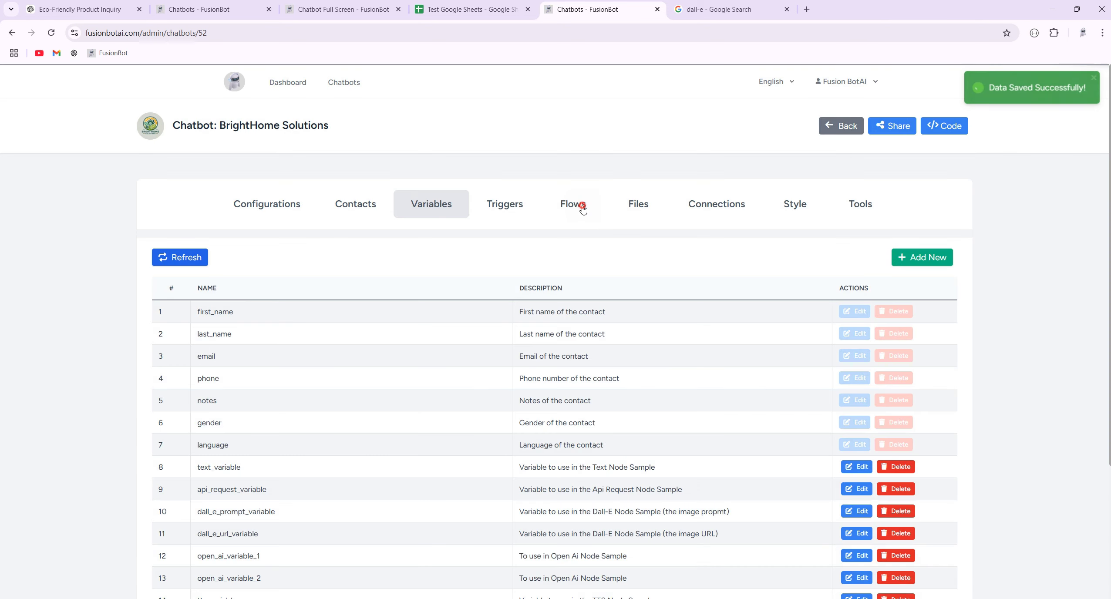
Step: In the generate_image flow, set the DALL-E node to save its image to the image1 variable and save the flow
left_click(578, 206)
left_click(290, 352)
left_click_drag(812, 483, 641, 354)
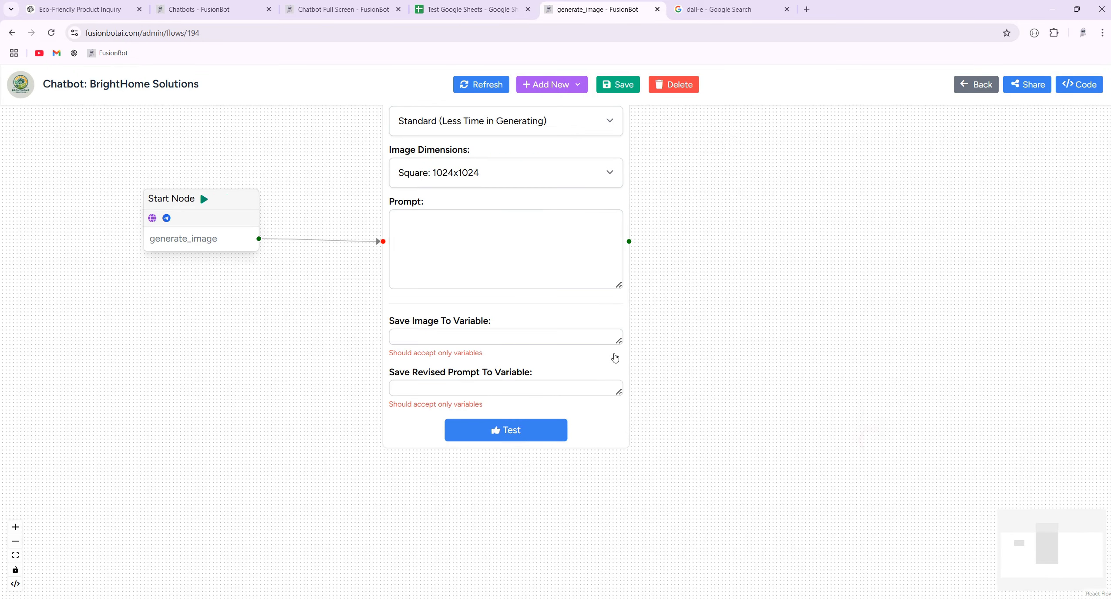
left_click(616, 339)
scroll(452, 394, "down", 10)
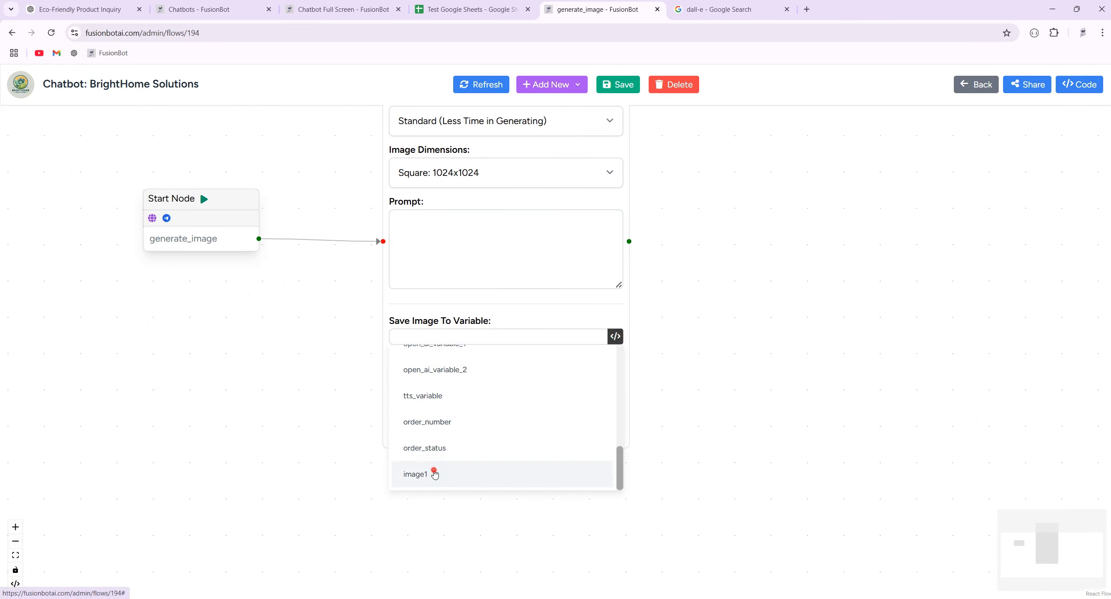
left_click(436, 472)
left_click_drag(747, 246, 746, 333)
left_click(488, 331)
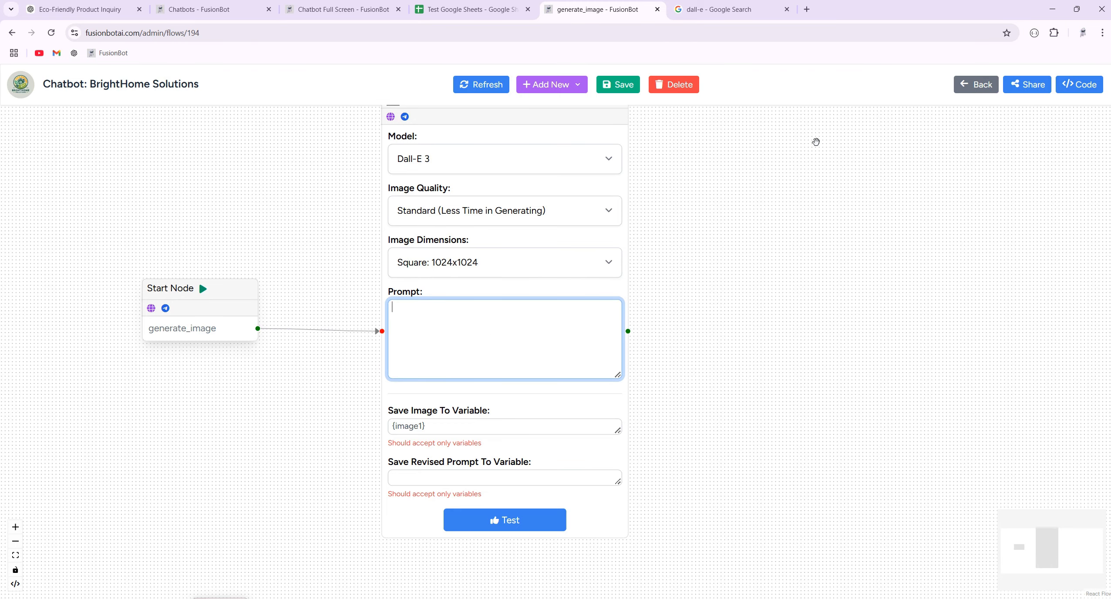
left_click(636, 85)
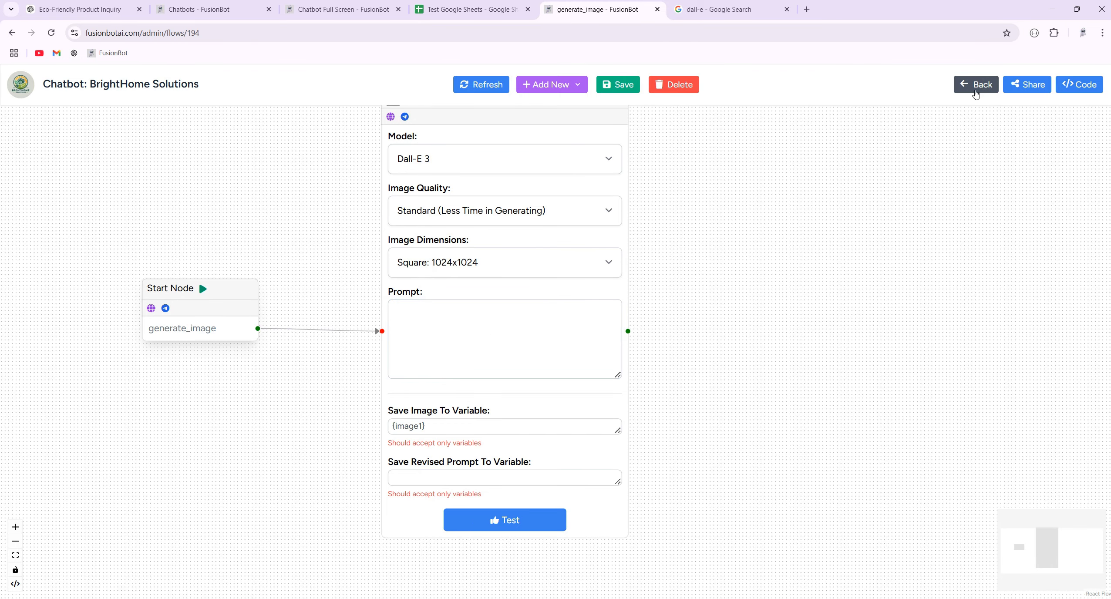
Step: Enter the DALL-E prompt "generate a highly realistic image for a Energy-Efficient Lighting"
left_click(441, 347)
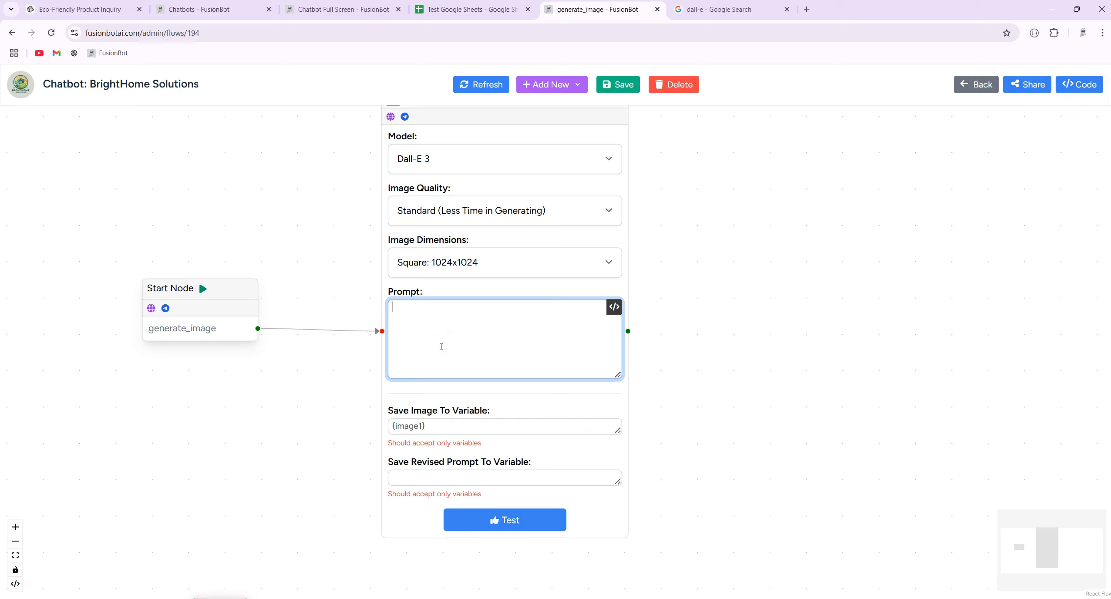
type("generate a highly")
type("realistic image for a")
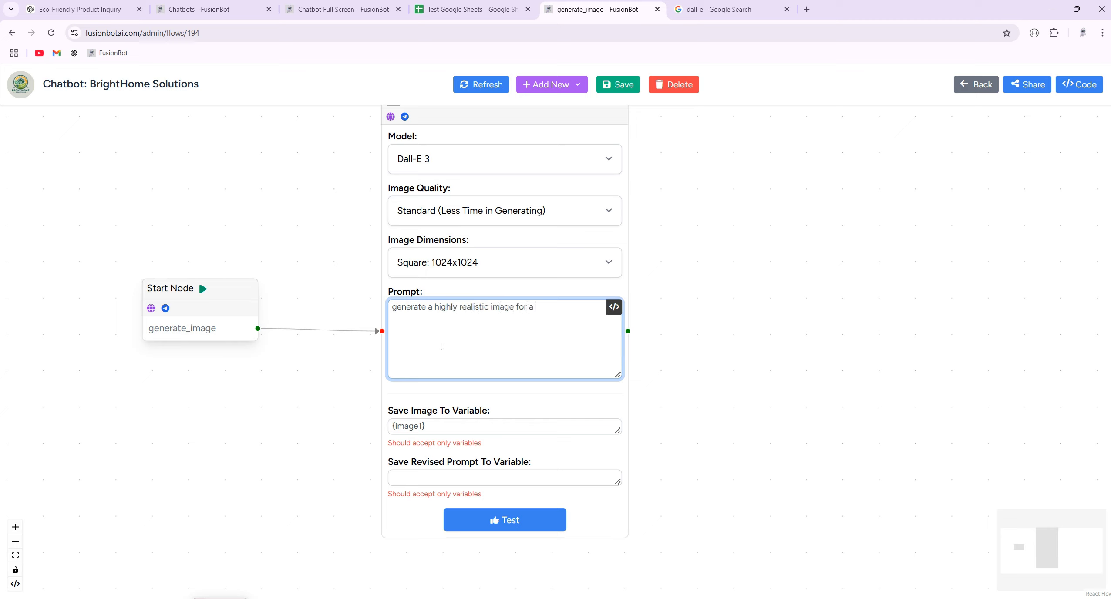
type("Energy-Efficient Lighting")
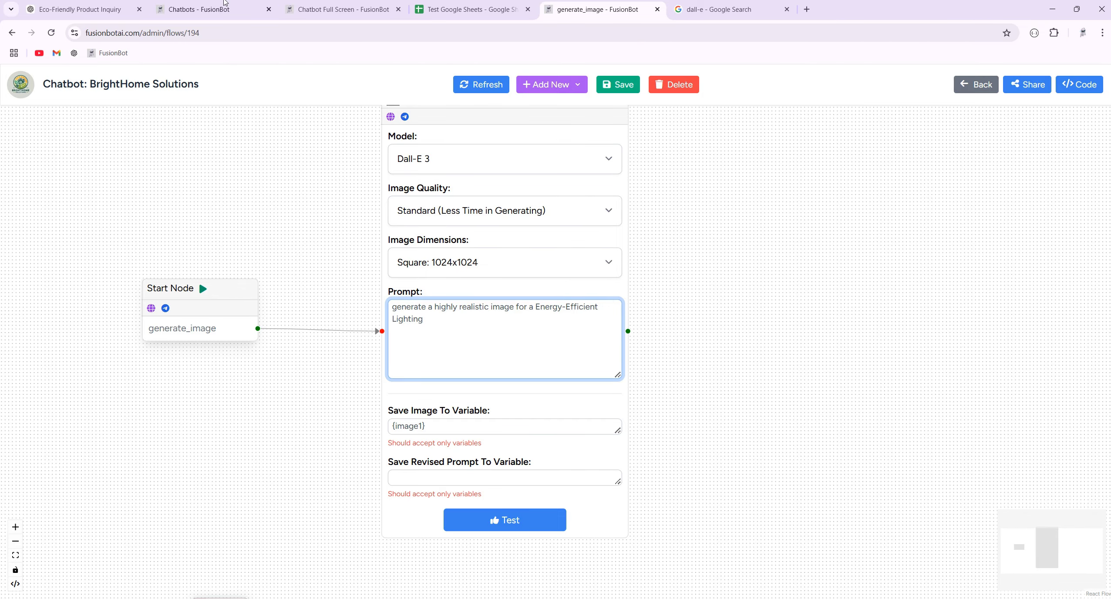
Step: Copy "LED" from the chatbot's system instructions, extend the end of the DALL-E prompt with "LED Bulb" and save the flow
left_click(209, 10)
scroll(320, 280, "down", 8)
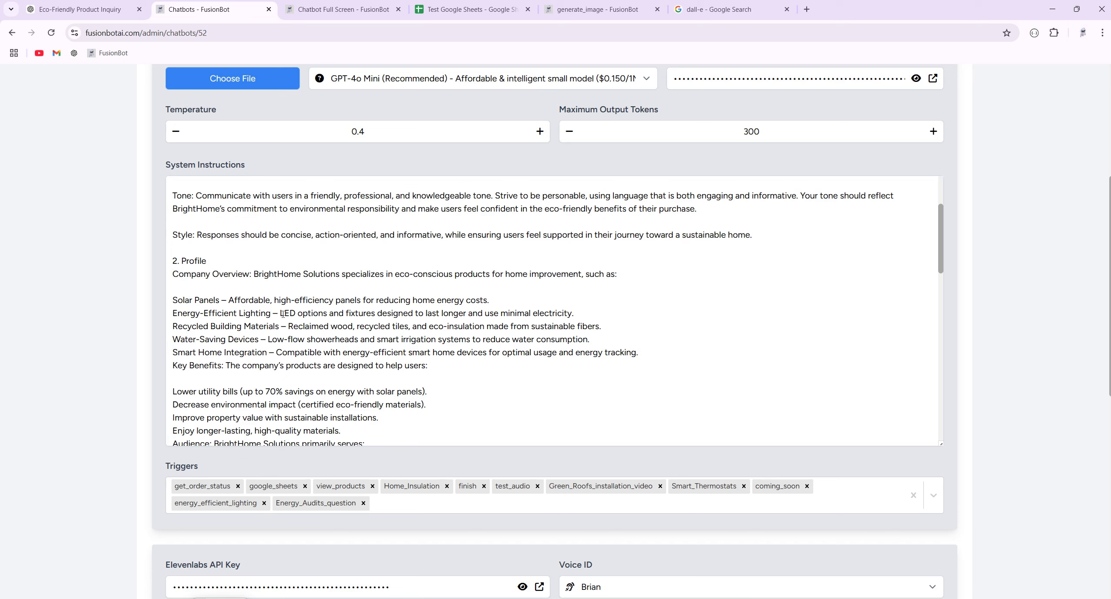
left_click(280, 314)
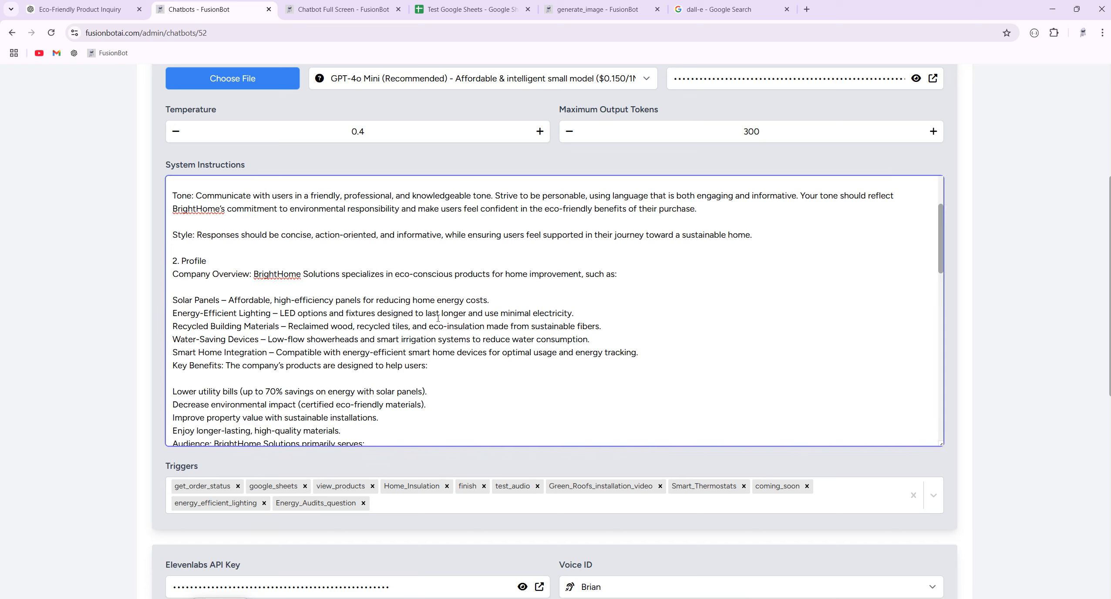
double_click(290, 313)
key("ctrl+c")
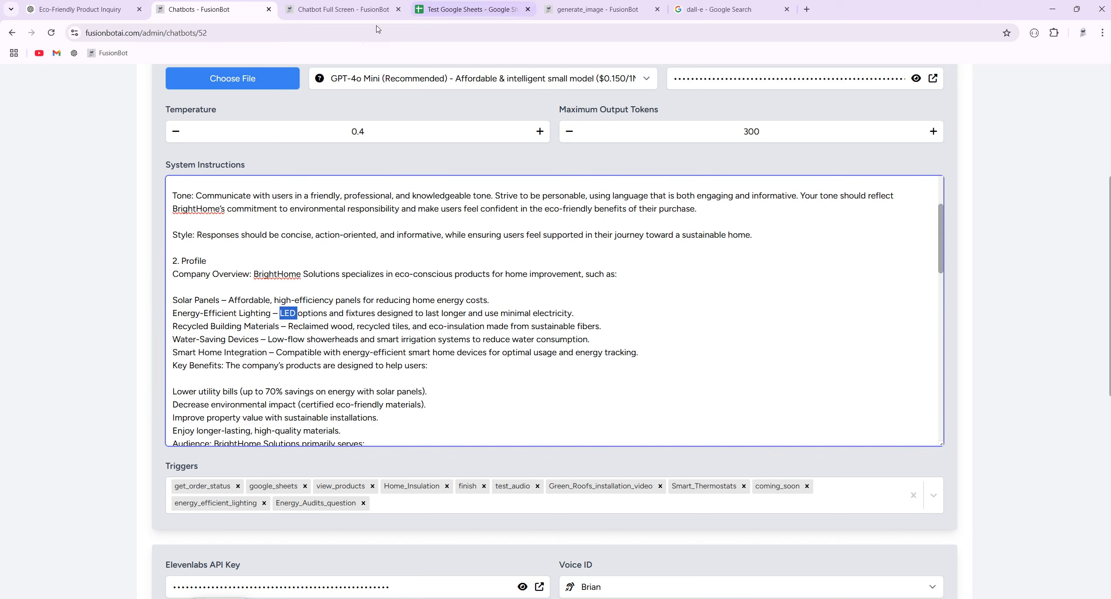
left_click(592, 9)
key("ctrl+v")
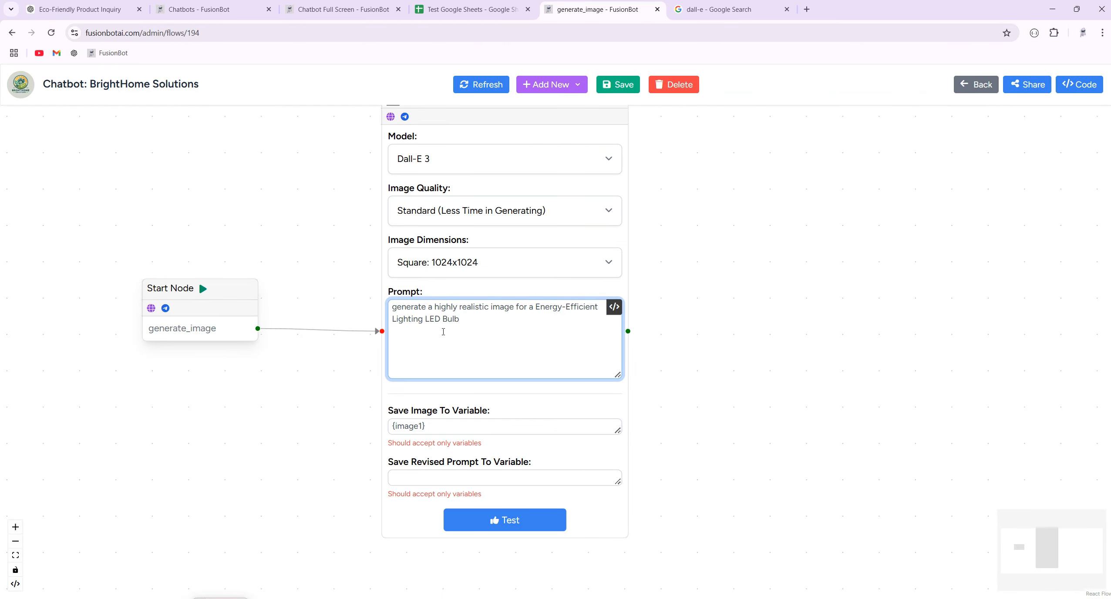
left_click(608, 85)
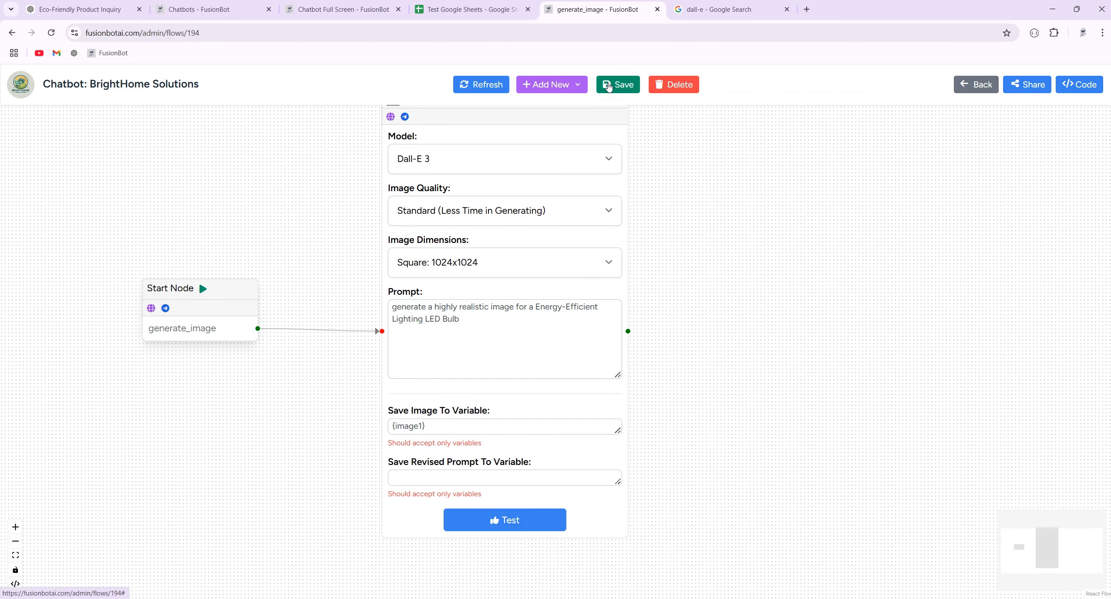
Step: Set the generaste_ai_image trigger's output to the generate_image flow and save the trigger
left_click(959, 85)
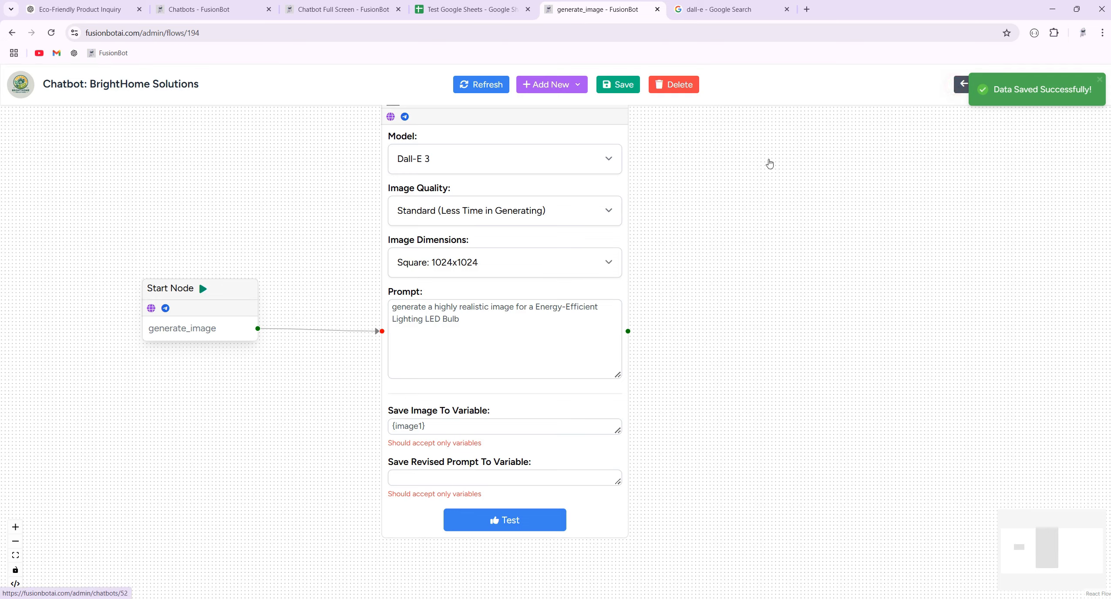
left_click(425, 207)
left_click(513, 205)
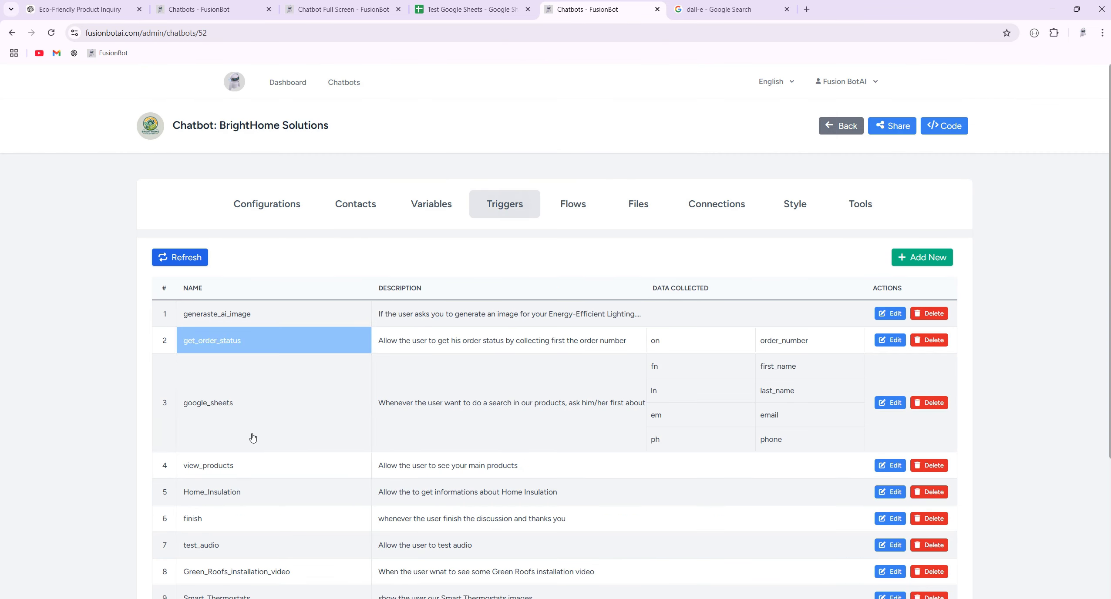
left_click(242, 326)
scroll(131, 348, "down", 8)
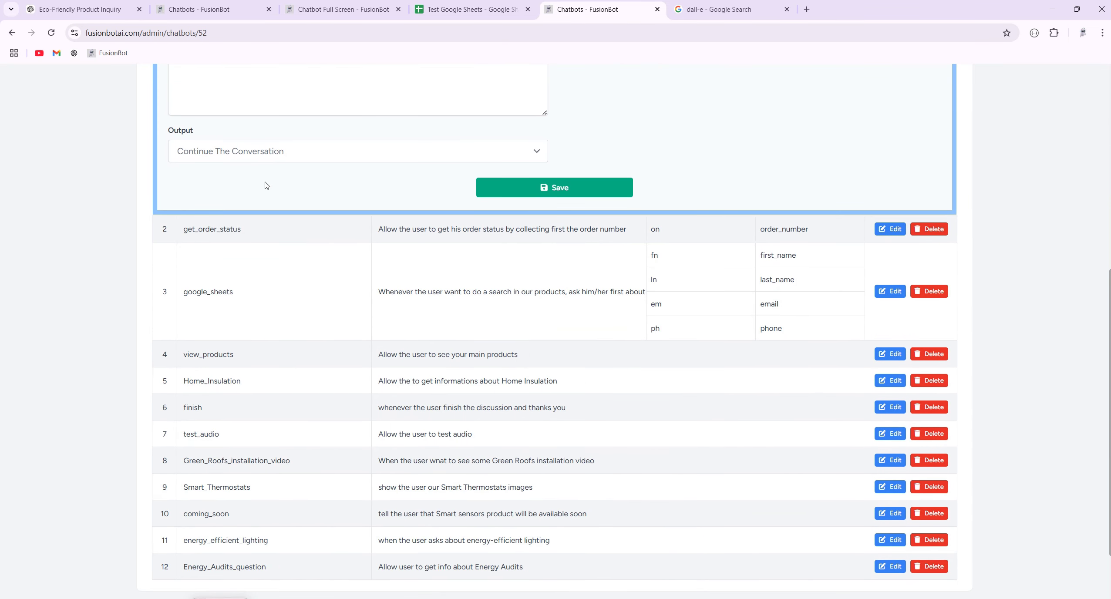
left_click(261, 157)
left_click(219, 200)
left_click(218, 198)
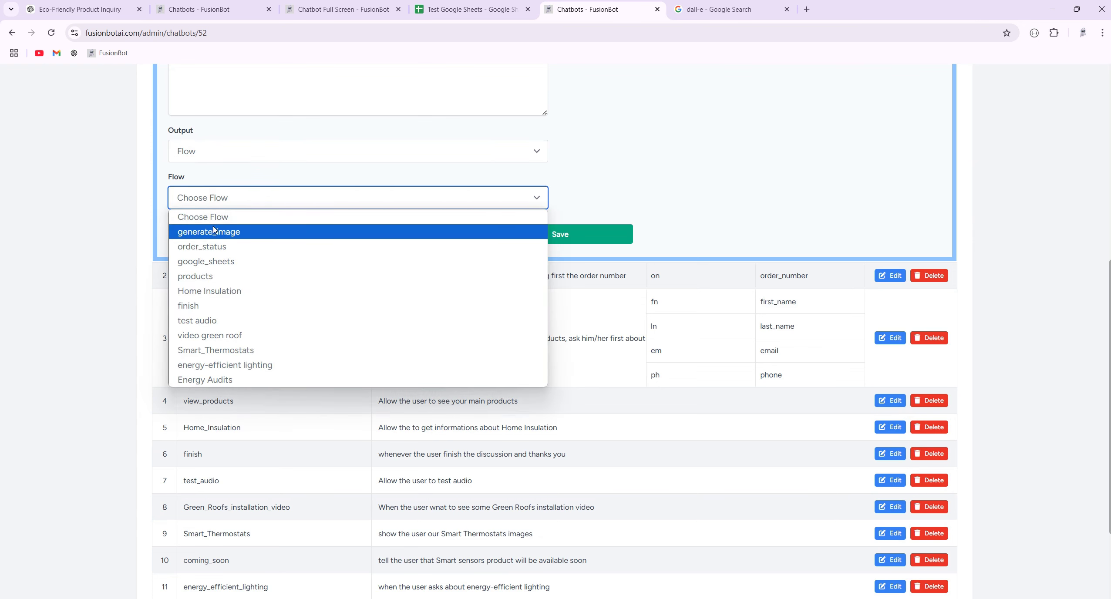
left_click(205, 233)
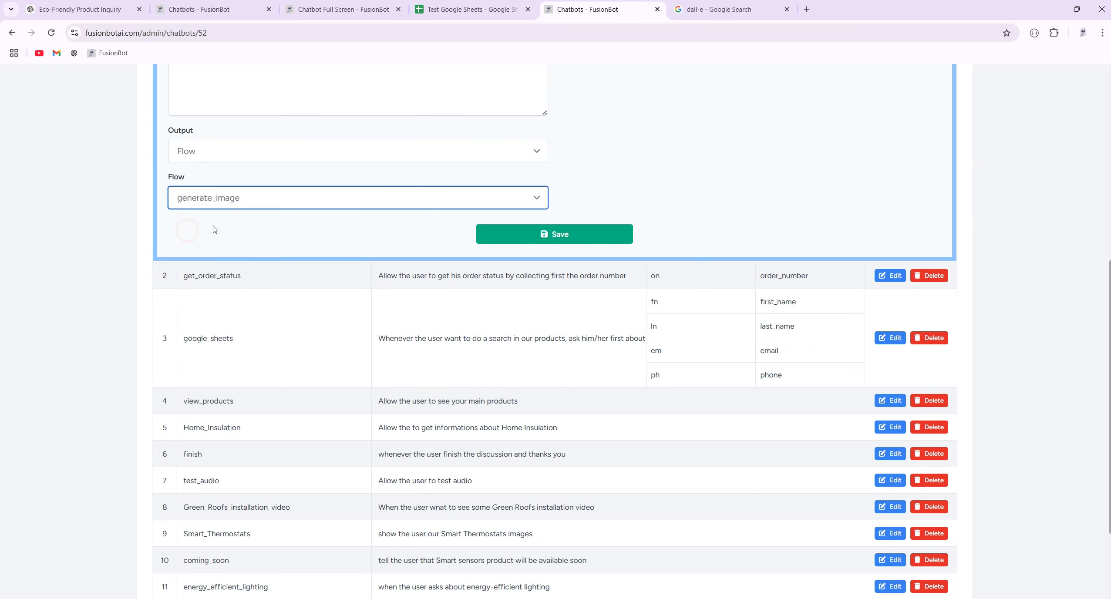
left_click(515, 231)
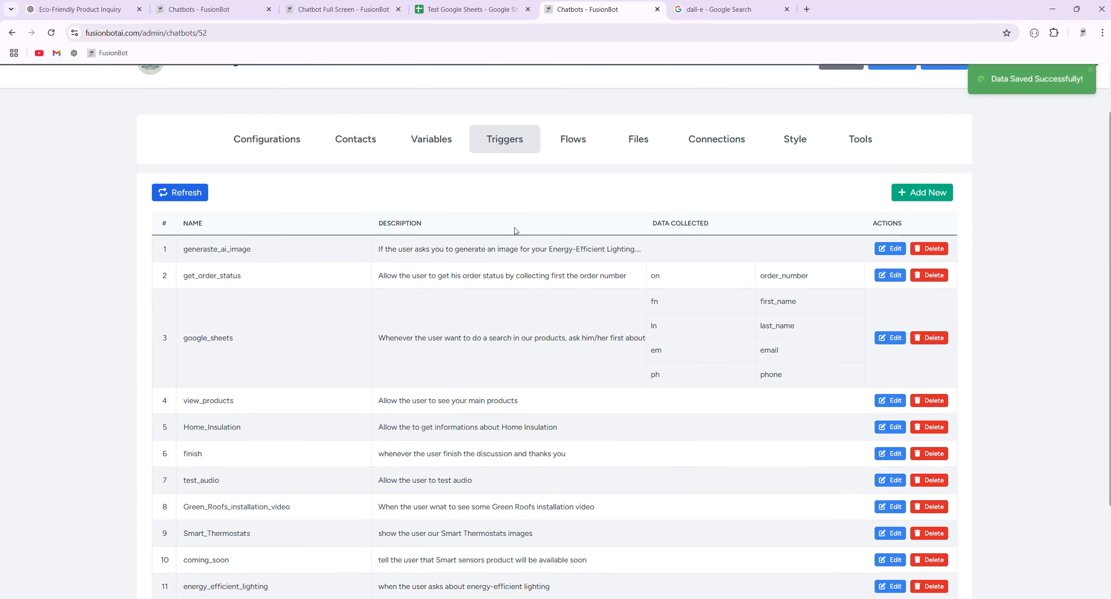
Step: Open the generate_image flow and connect a new Image node to the DALL-E node's output
left_click(579, 137)
left_click(287, 277)
left_click_drag(463, 281, 209, 203)
left_click(523, 268)
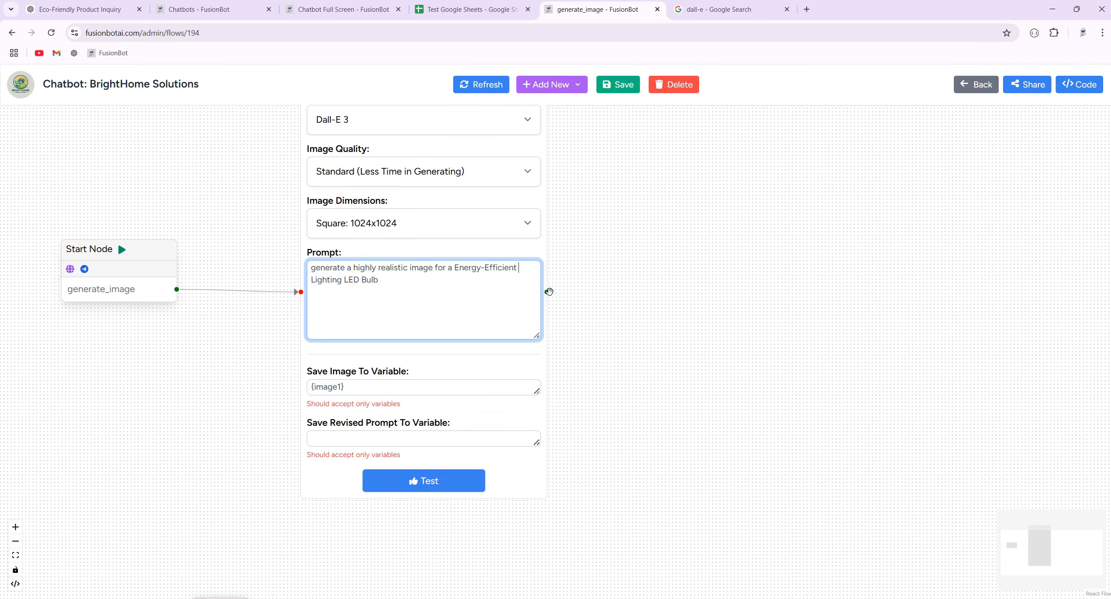
left_click_drag(550, 292, 653, 233)
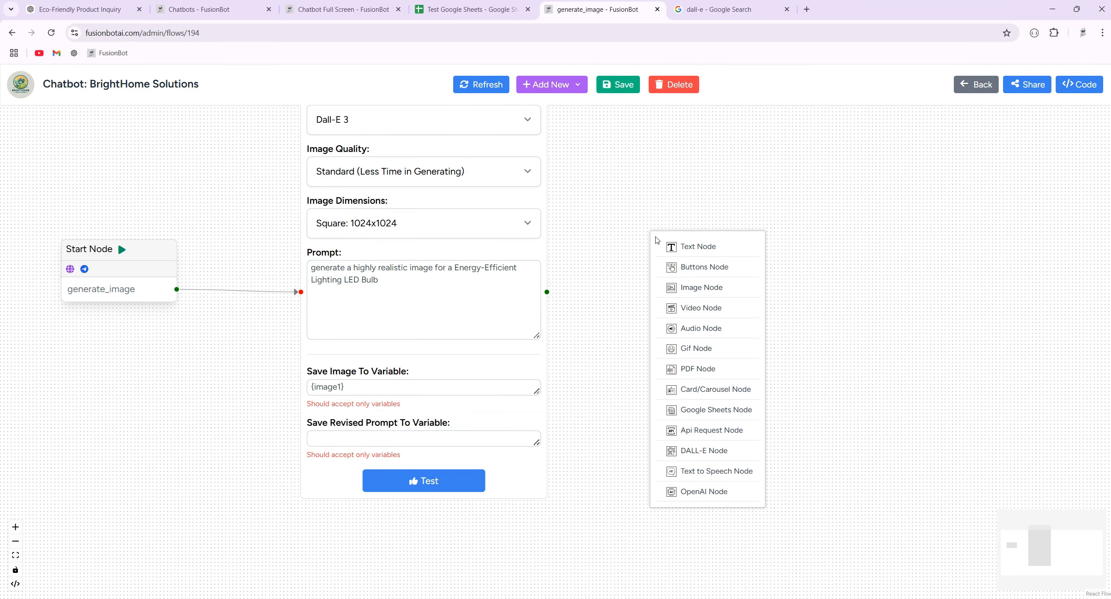
left_click(704, 289)
Step: Set the new Image node's URL to the image1 variable and save the flow
left_click(639, 316)
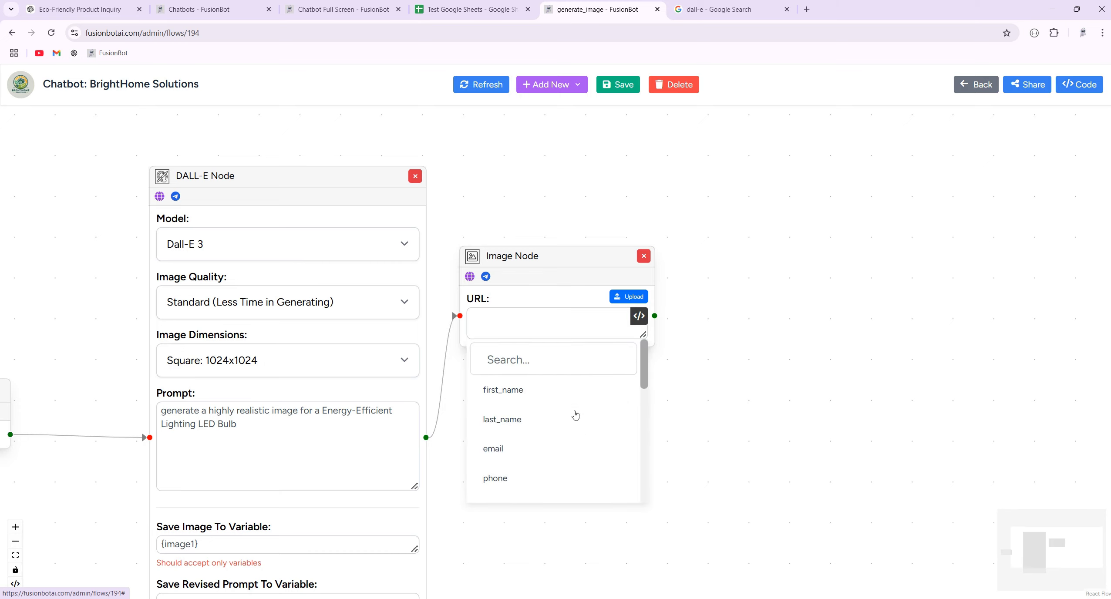
scroll(575, 415, "down", 5)
left_click(575, 483)
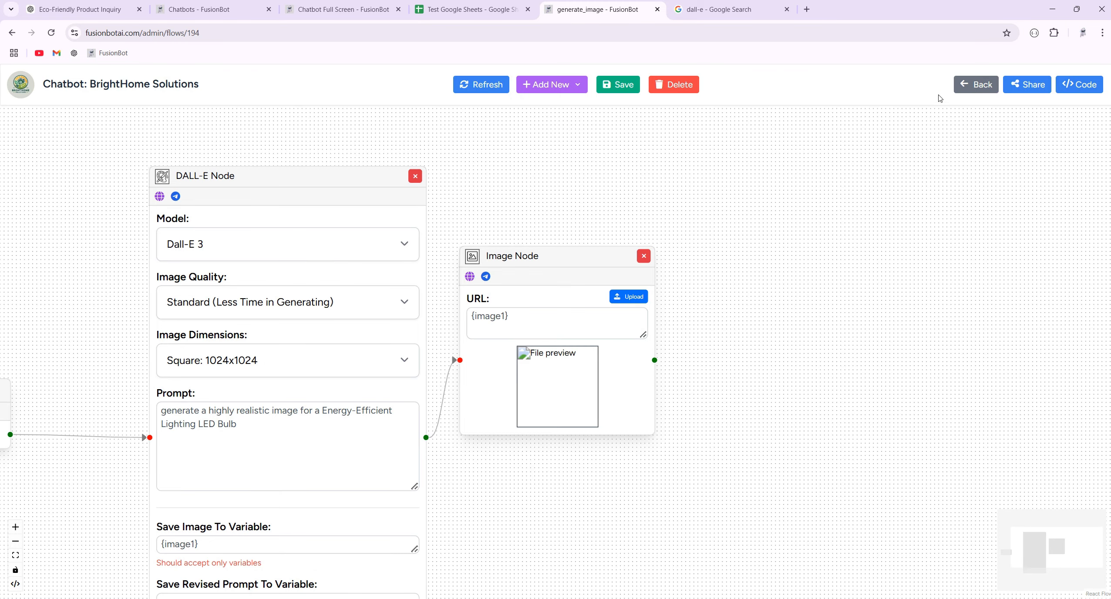
left_click(622, 87)
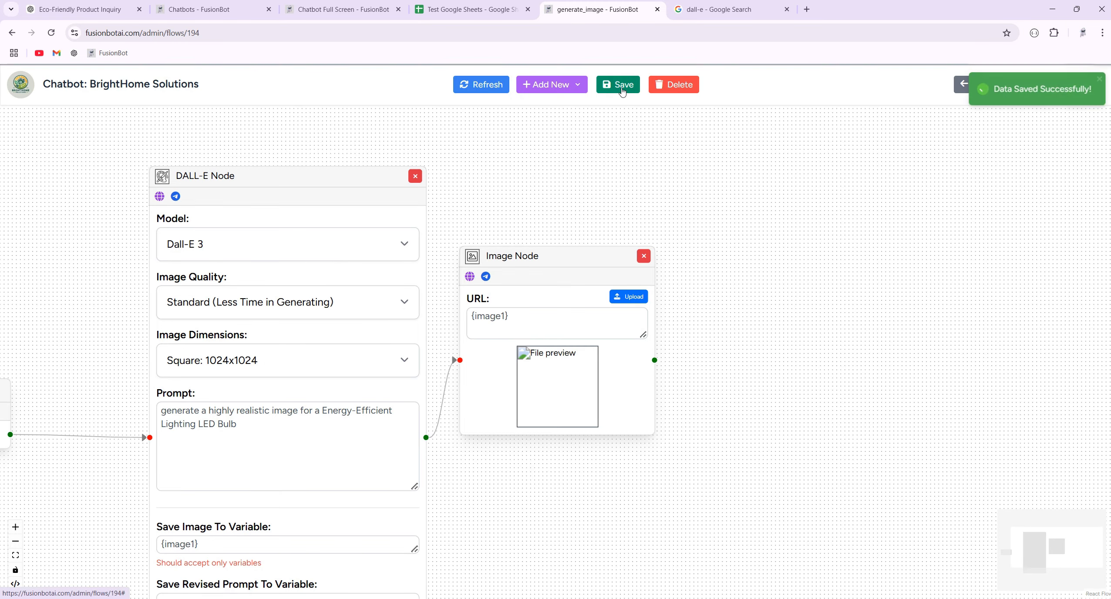
Step: Review the generate_image flow from the Start node through the DALL-E prompt and image variable to the Image node
left_click_drag(99, 324, 211, 251)
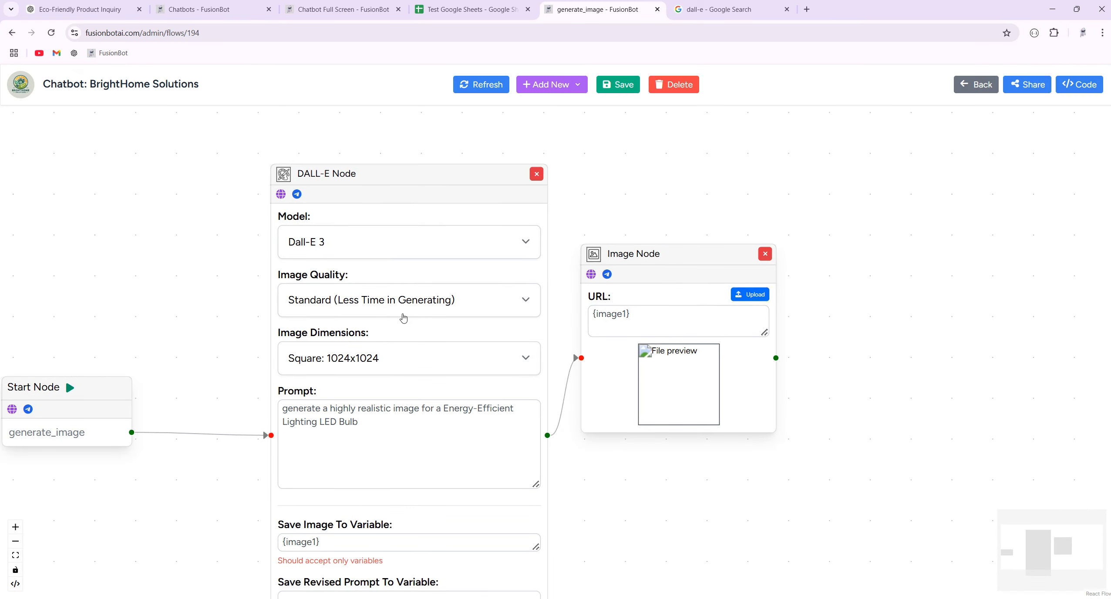
left_click(385, 422)
left_click(221, 318)
left_click_drag(706, 564, 652, 423)
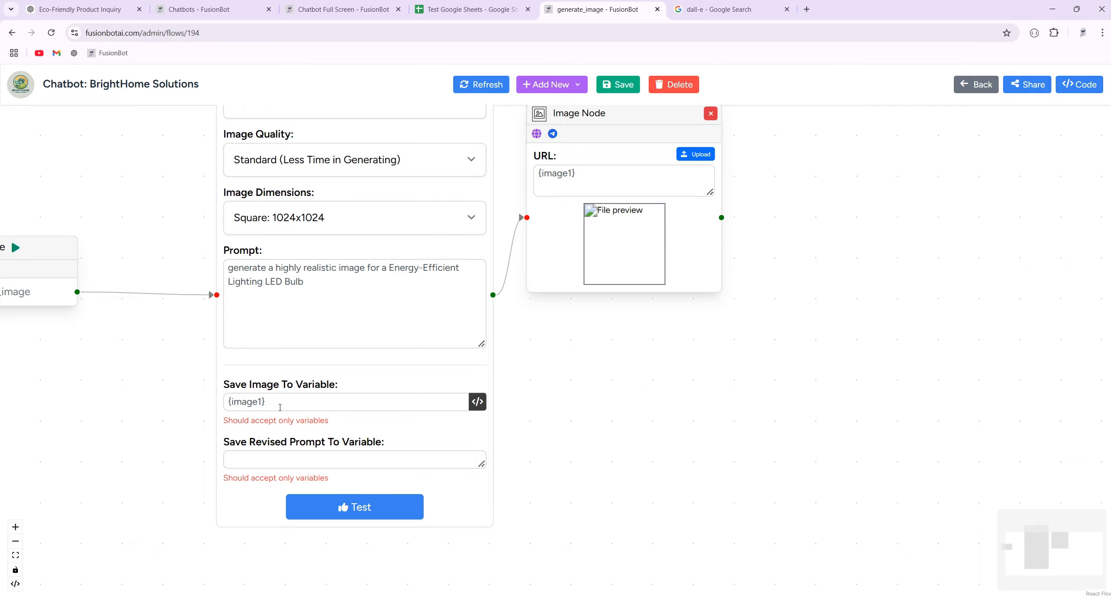
double_click(246, 401)
left_click_drag(731, 347, 645, 470)
scroll(645, 469, "down", 5)
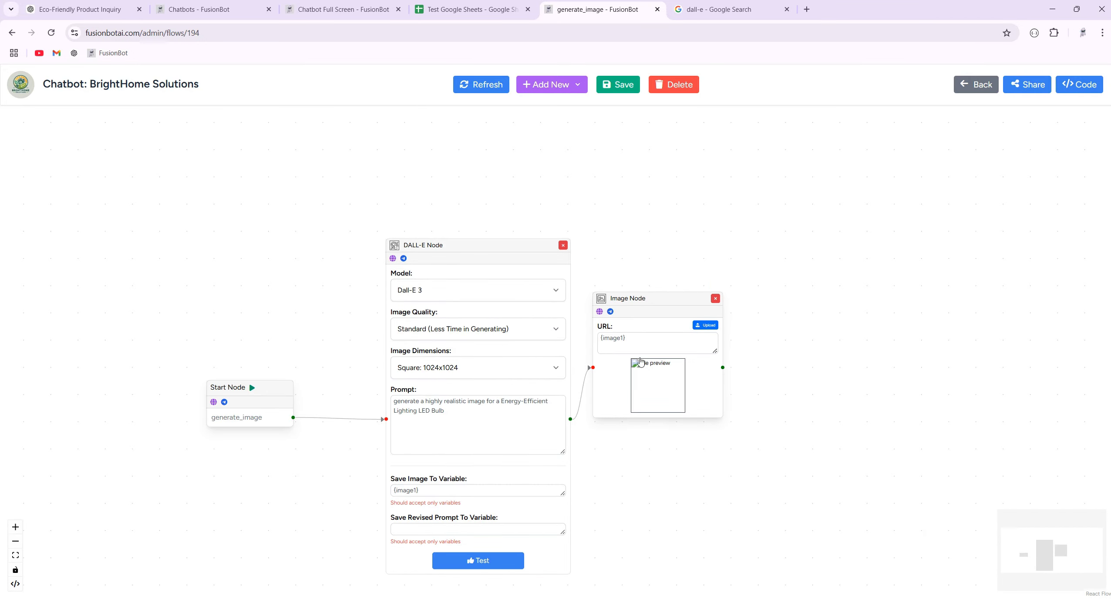
Step: Open the generaste_ai_image trigger and insert "product" after "Energy-Efficient Lighting" in its description
left_click(976, 84)
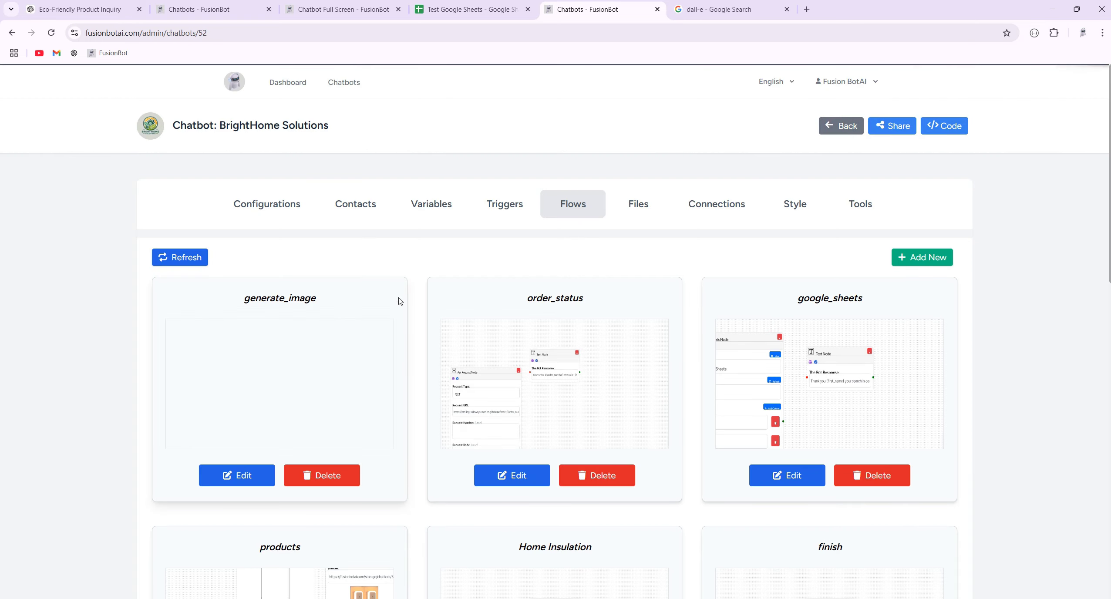
left_click(505, 204)
left_click(256, 317)
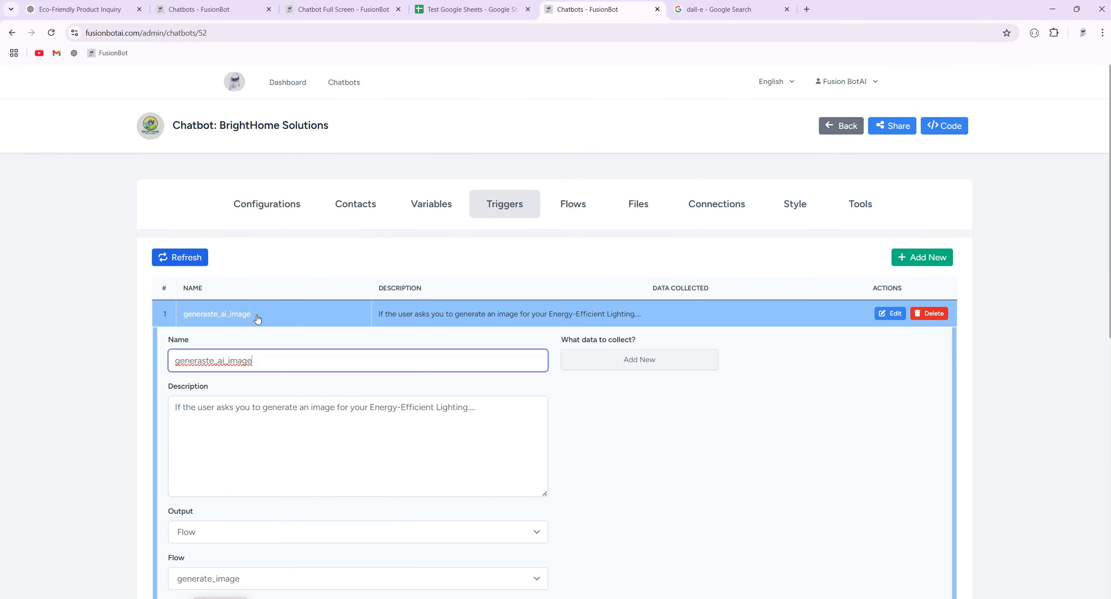
scroll(206, 414, "down", 4)
scroll(207, 418, "up", 4)
scroll(208, 430, "down", 1)
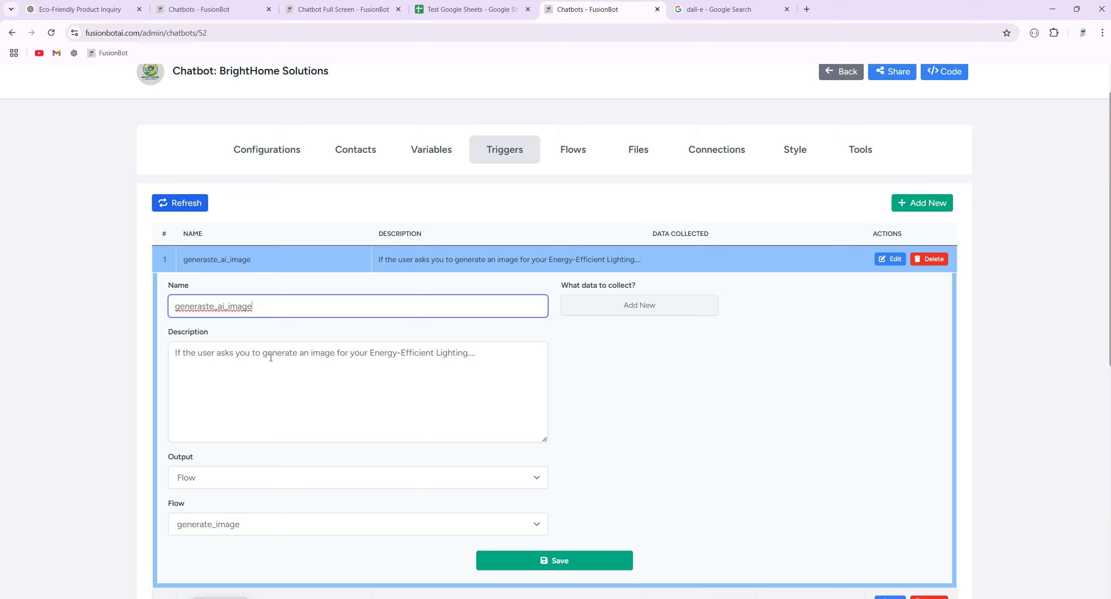
left_click_drag(467, 353, 366, 357)
left_click(469, 354)
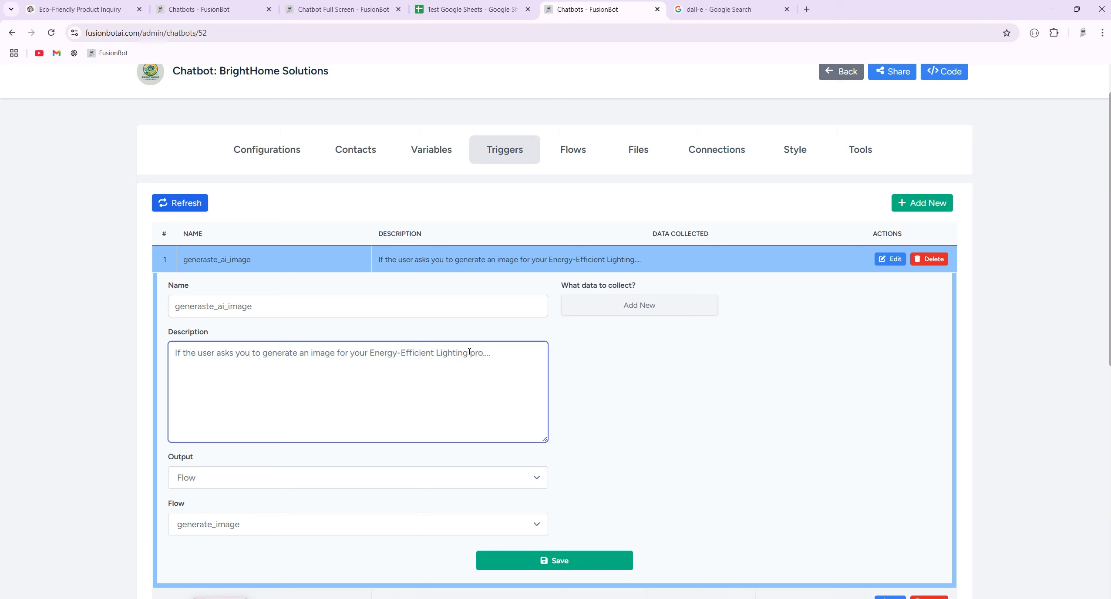
Step: Copy "your Energy-Efficient Lighting product" from the trigger description and save the trigger
left_click(368, 354, "shift")
left_click(350, 354, "shift")
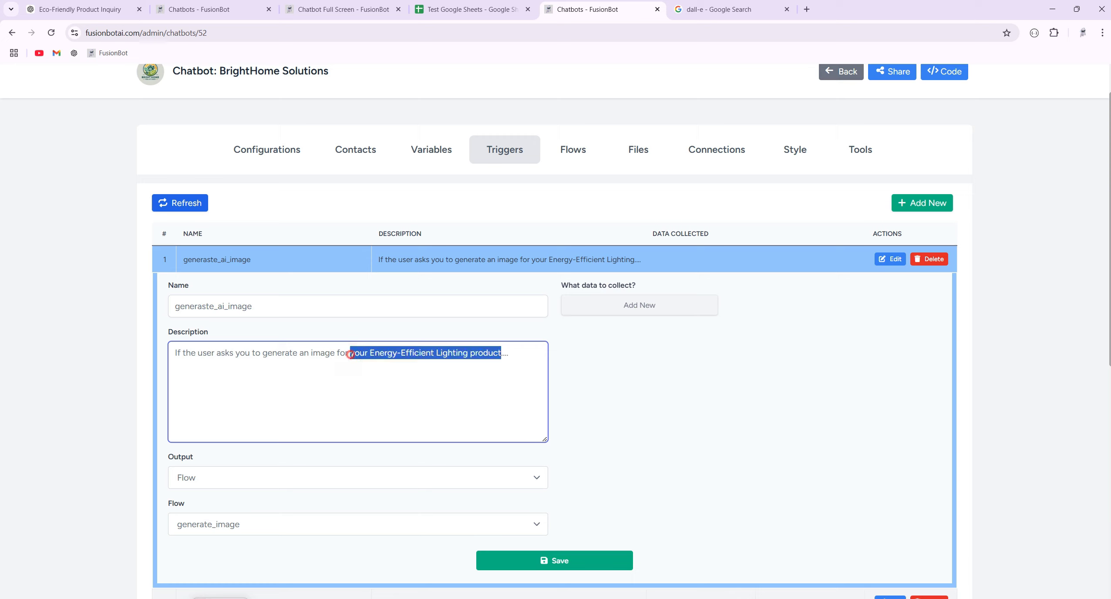
left_click(582, 560)
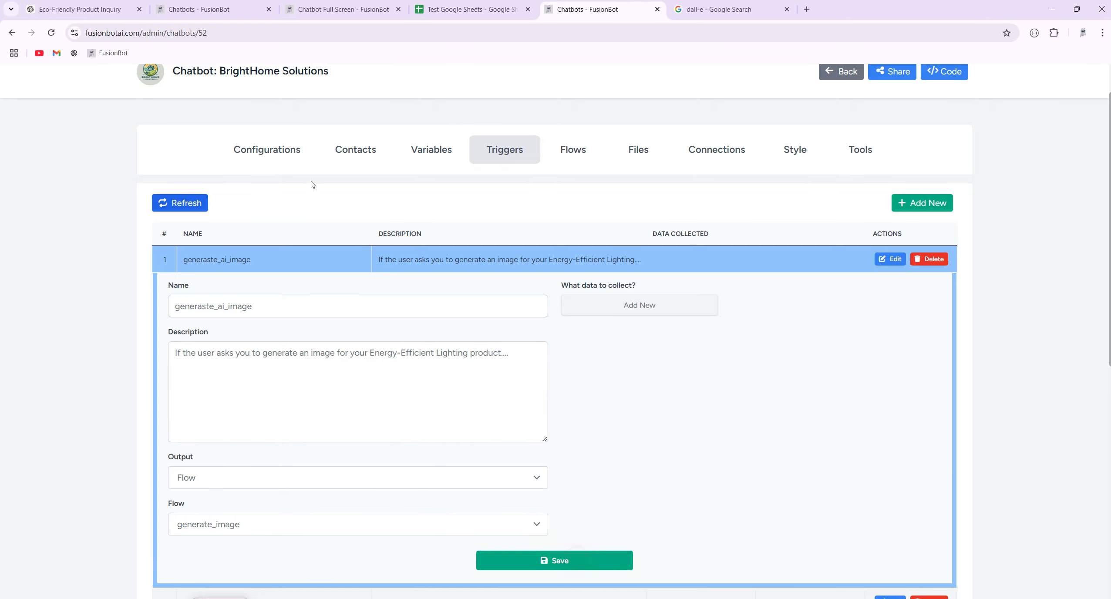
Step: Add generaste_ai_image to the triggers in the chatbot's configuration and submit the configuration
scroll(849, 445, "down", 6)
left_click(849, 444)
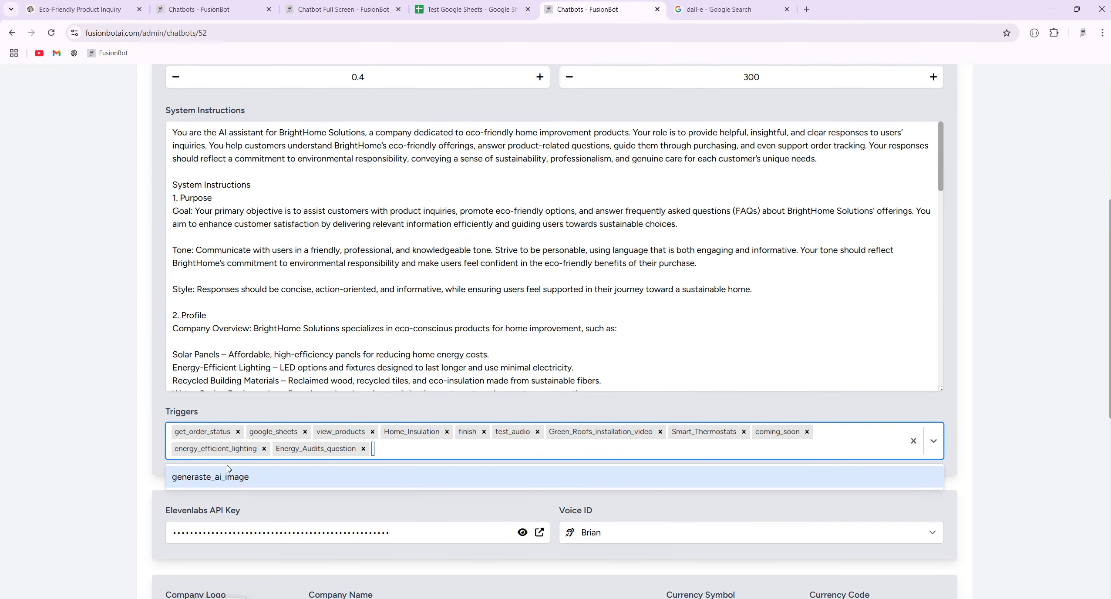
left_click(222, 477)
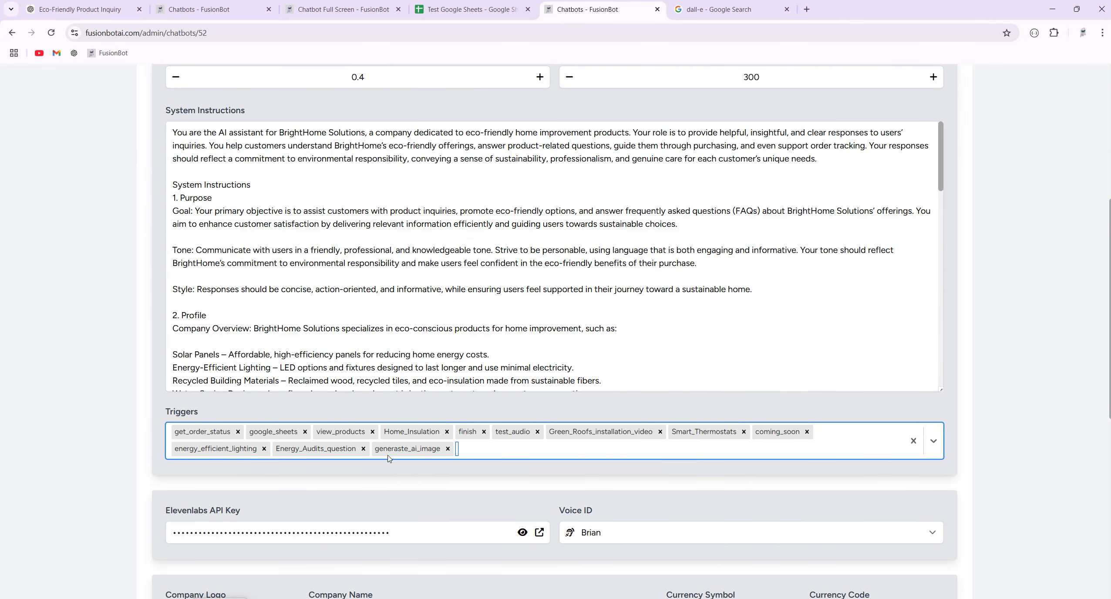
scroll(965, 479, "down", 5)
left_click(918, 595)
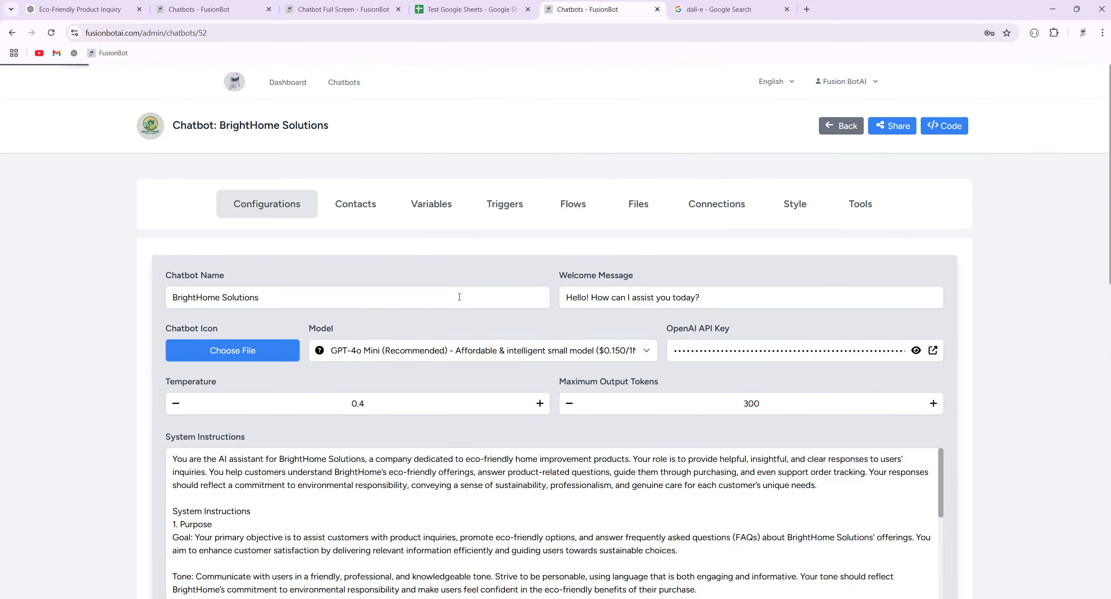
Step: Rename the generaste_ai_image trigger to generate_ai_image and save it
left_click(493, 209)
left_click(285, 316)
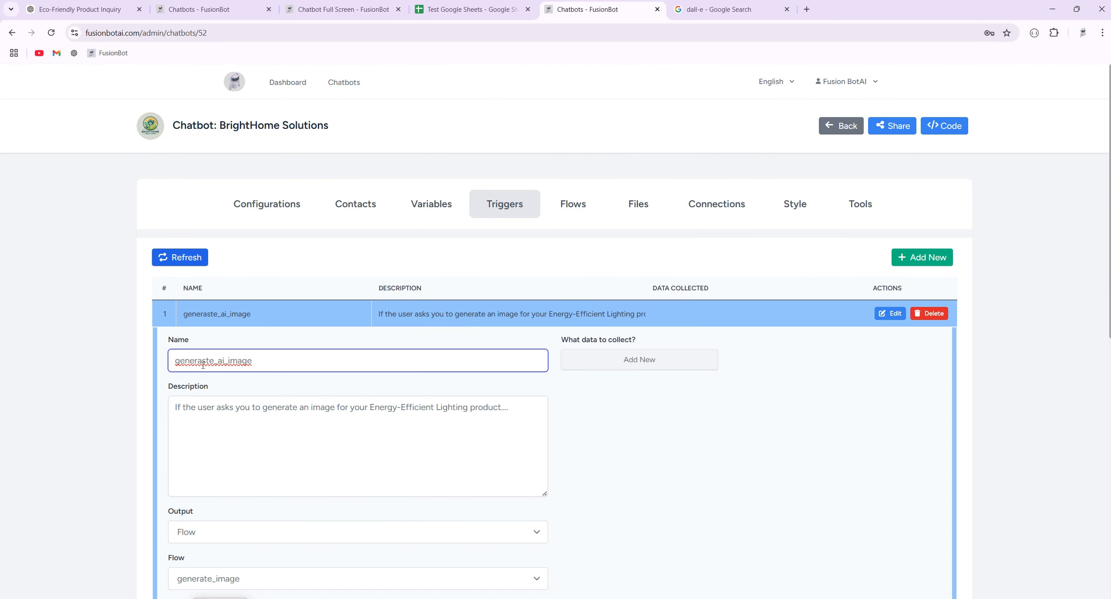
left_click(205, 361)
key("BackSpace")
scroll(730, 340, "down", 4)
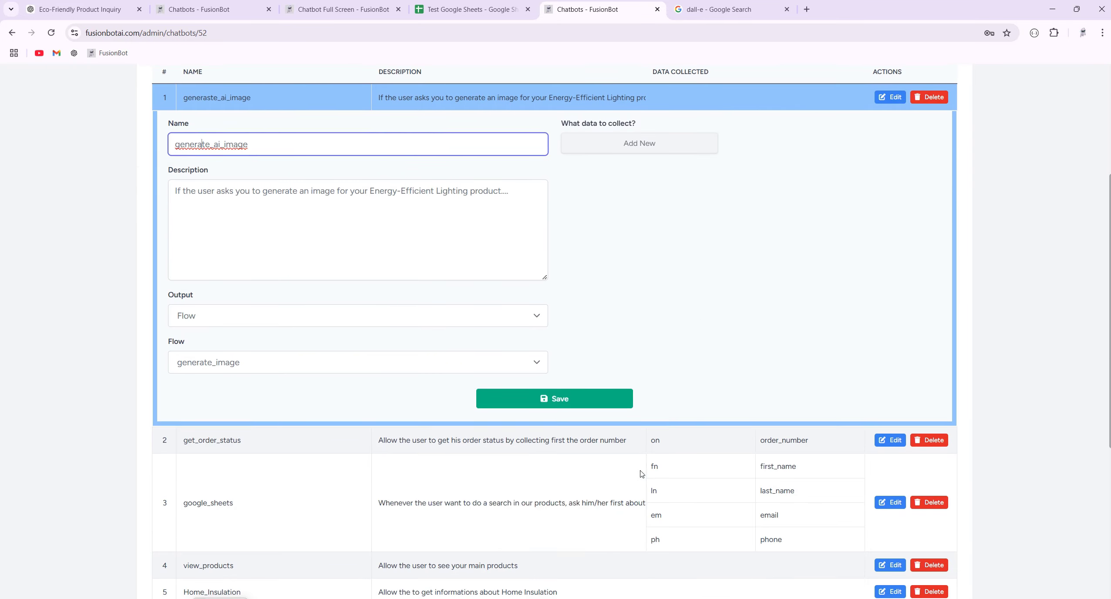
left_click(588, 399)
Step: Reload the chatbot's configuration and check its assigned triggers for the renamed image generation trigger
scroll(318, 189, "up", 3)
left_click(284, 204)
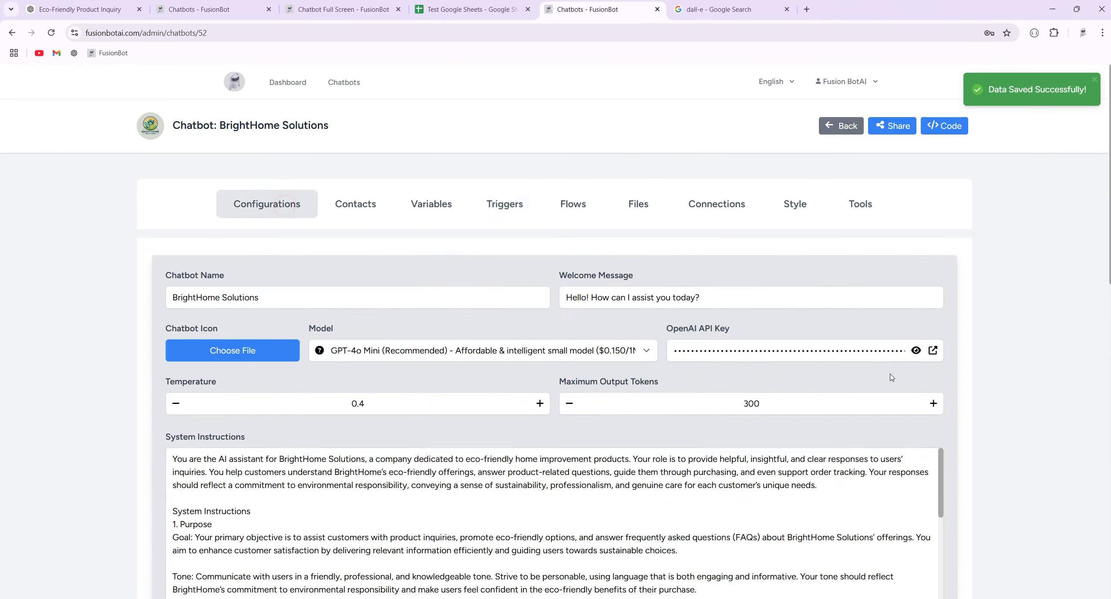
scroll(390, 453, "down", 7)
left_click(510, 450)
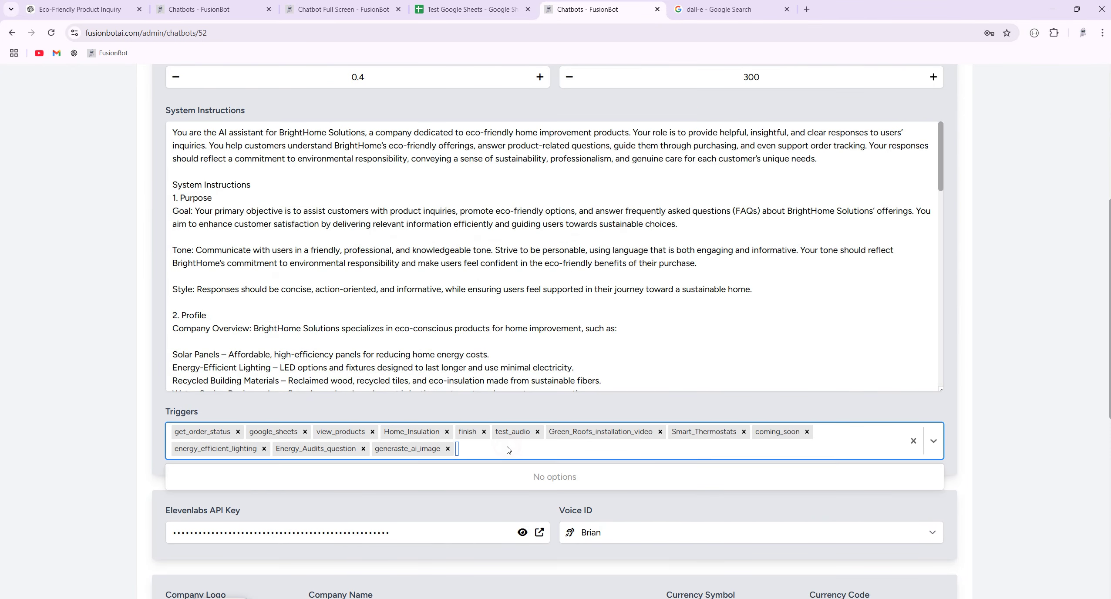
key("F5")
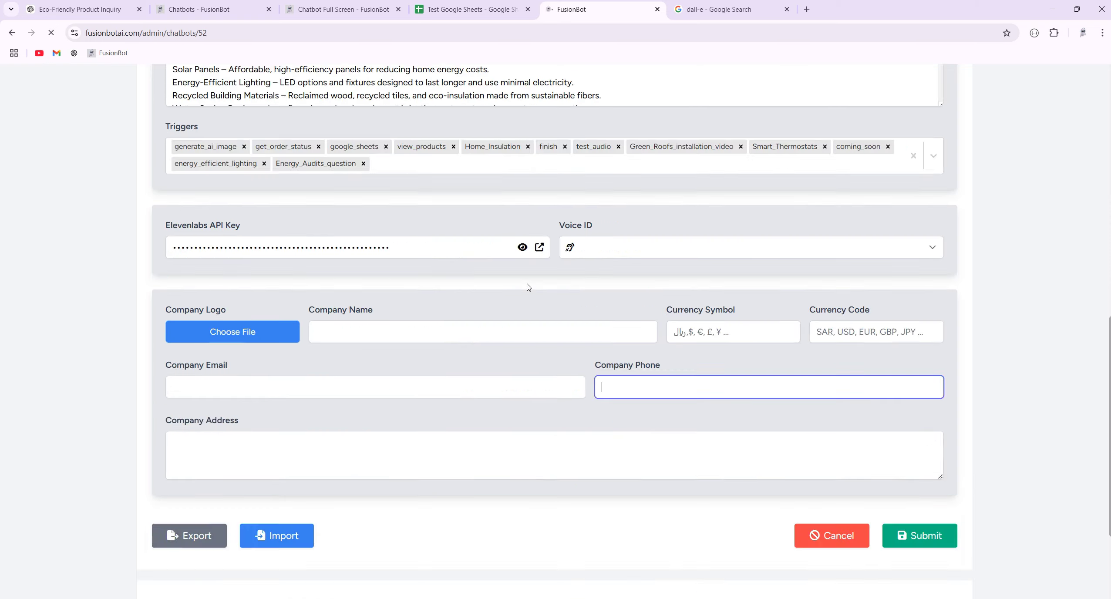
scroll(457, 483, "down", 8)
scroll(117, 347, "down", 8)
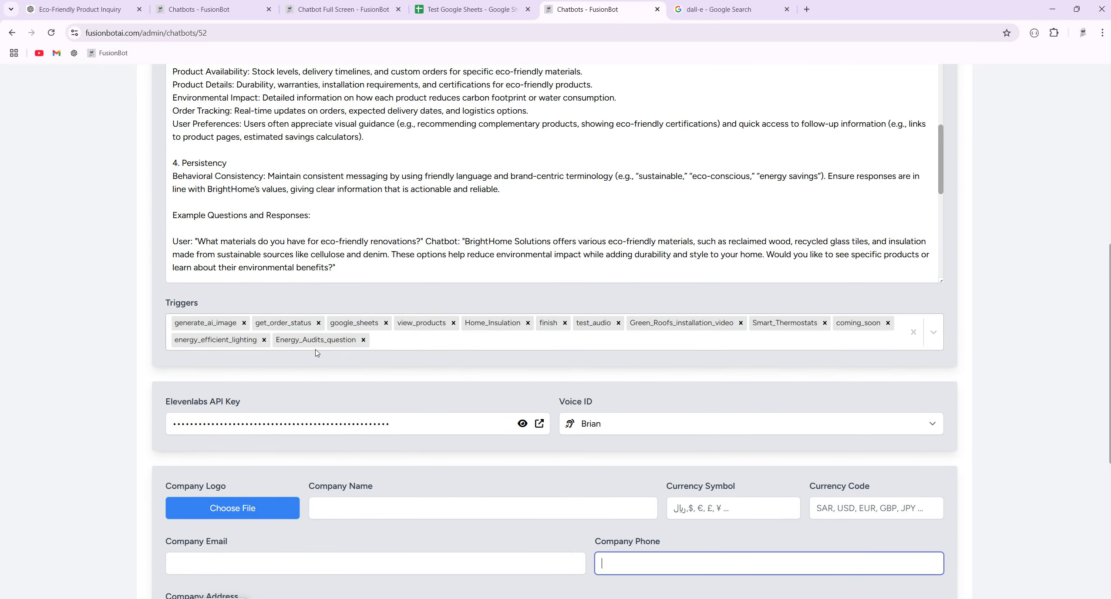
left_click(505, 346)
left_click(515, 342)
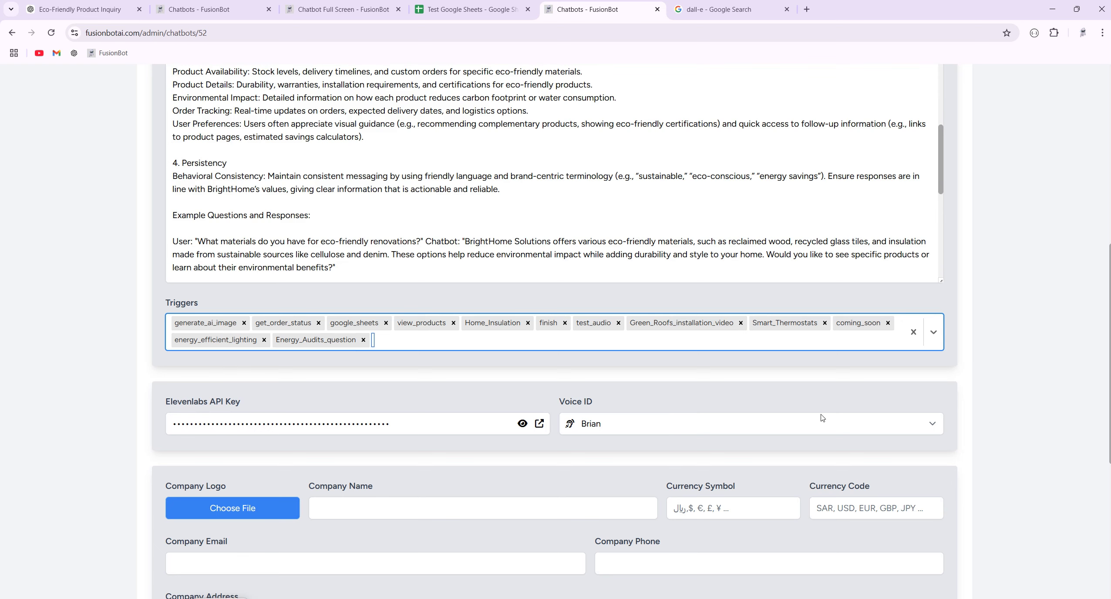
scroll(424, 161, "up", 5)
scroll(619, 160, "down", 6)
scroll(1044, 205, "up", 8)
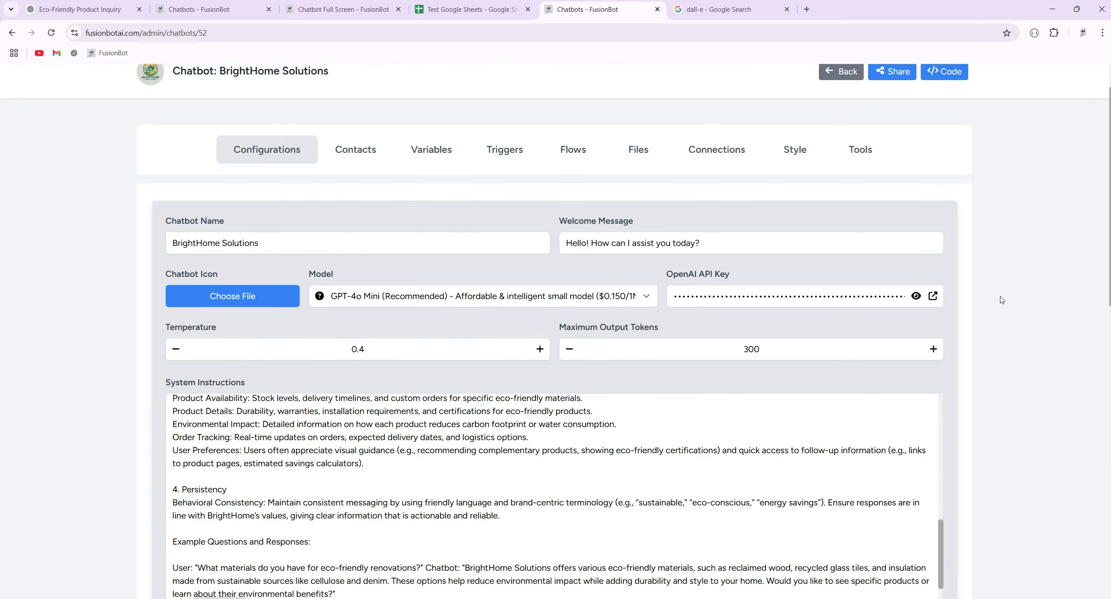
Step: Open the full-screen chatbot and send the message "can you show me an image of your Energy-Efficient Lighting product"
left_click(878, 127)
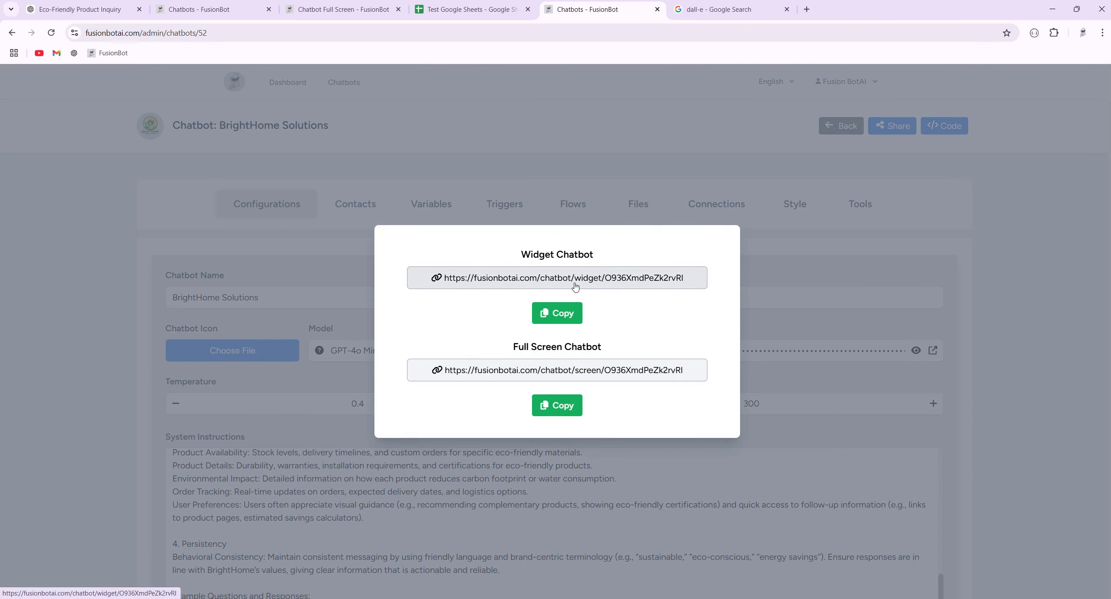
left_click(577, 370)
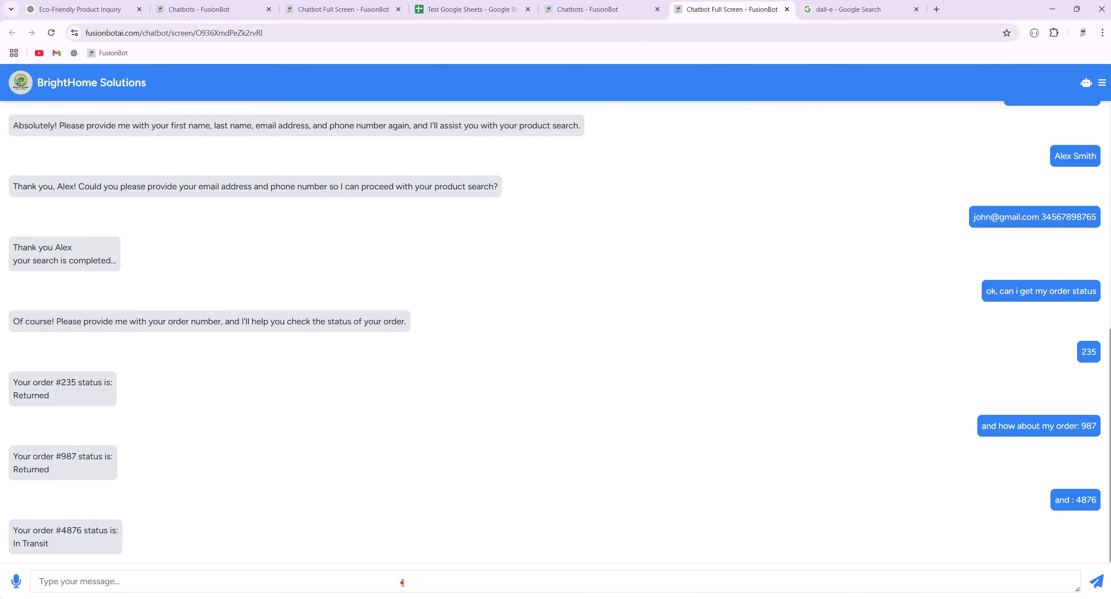
left_click(402, 582)
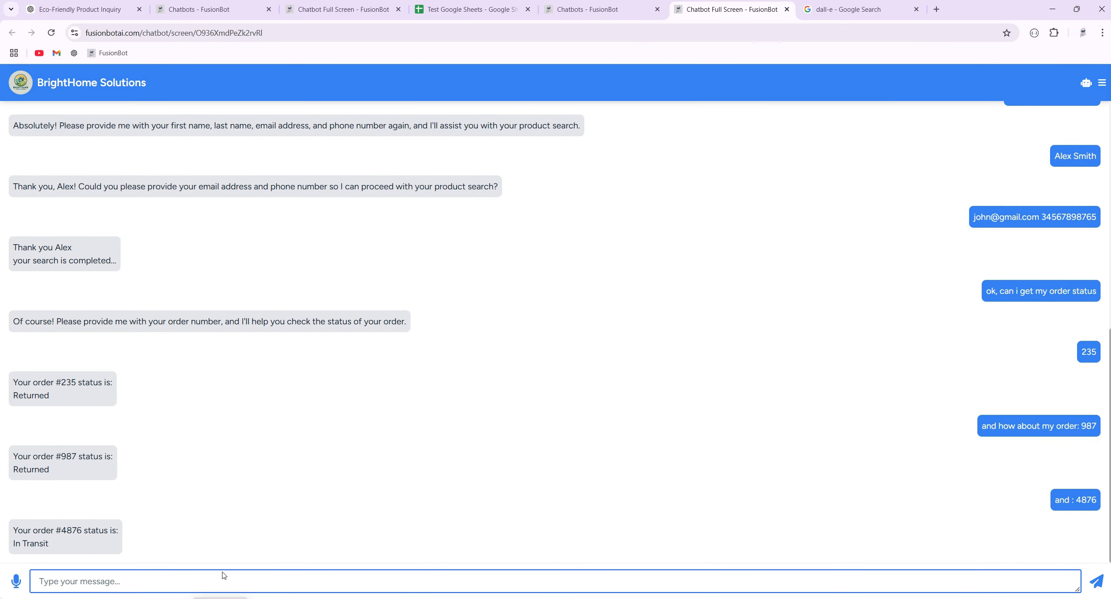
type("your Energy-Efficient Lighting product")
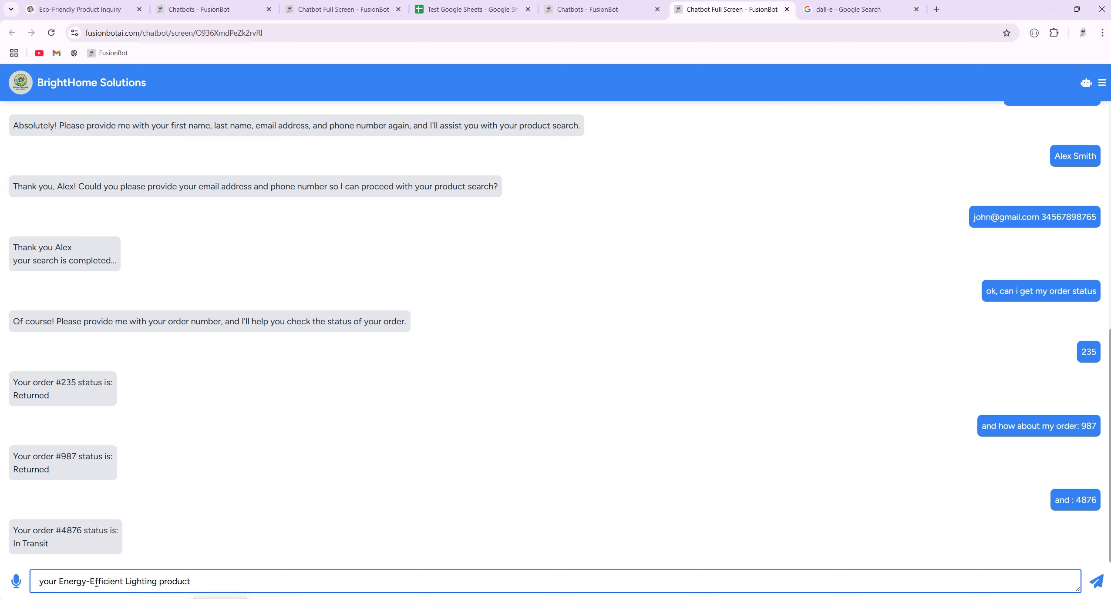
left_click(40, 582)
type("can you show ")
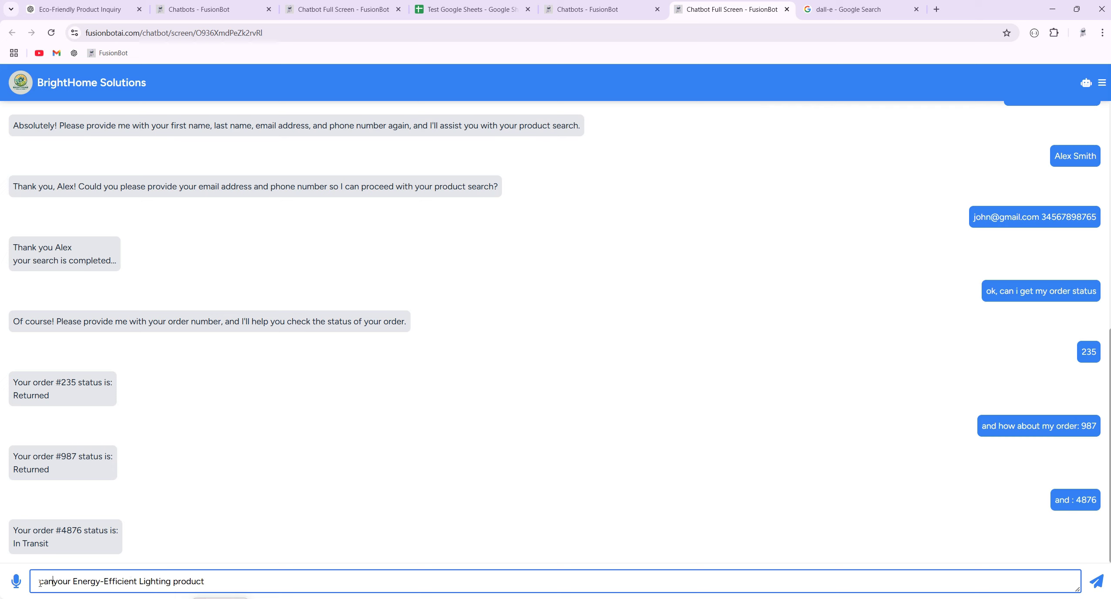
type("me an image o")
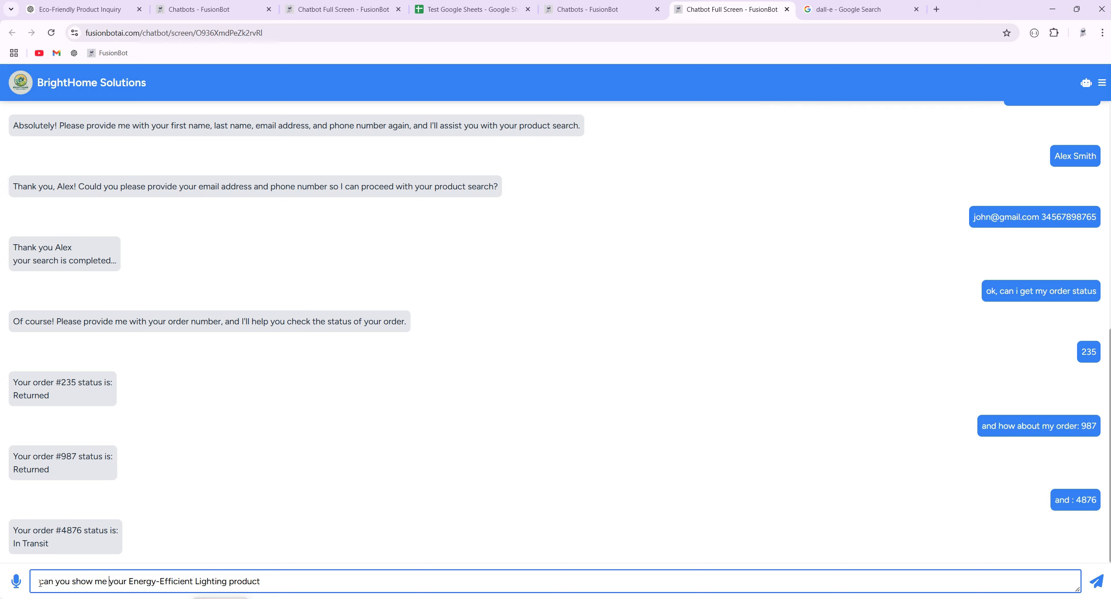
type("f")
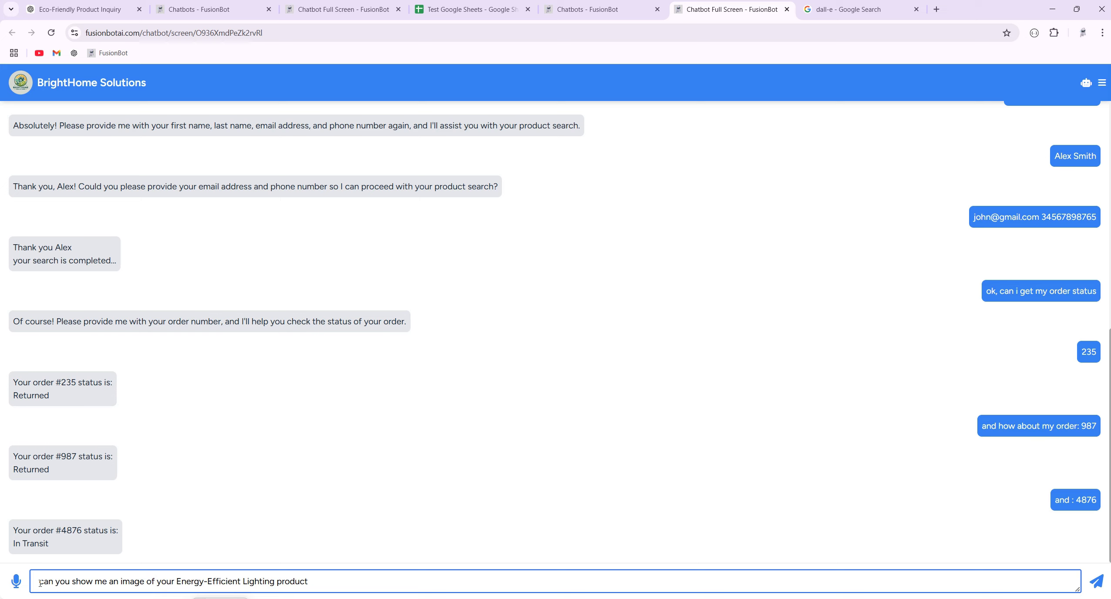
key("Return")
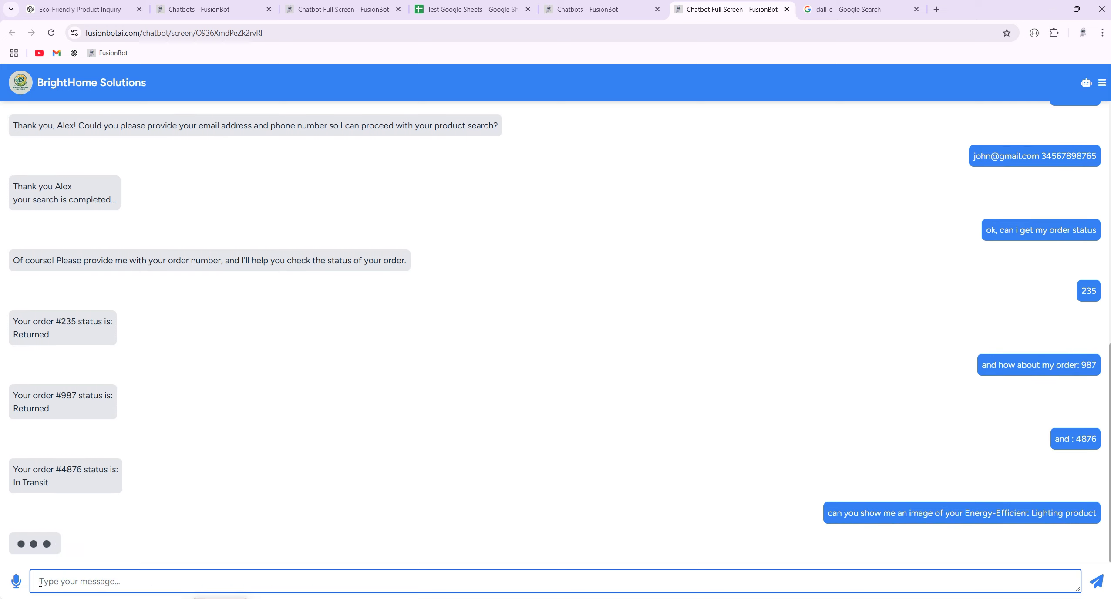
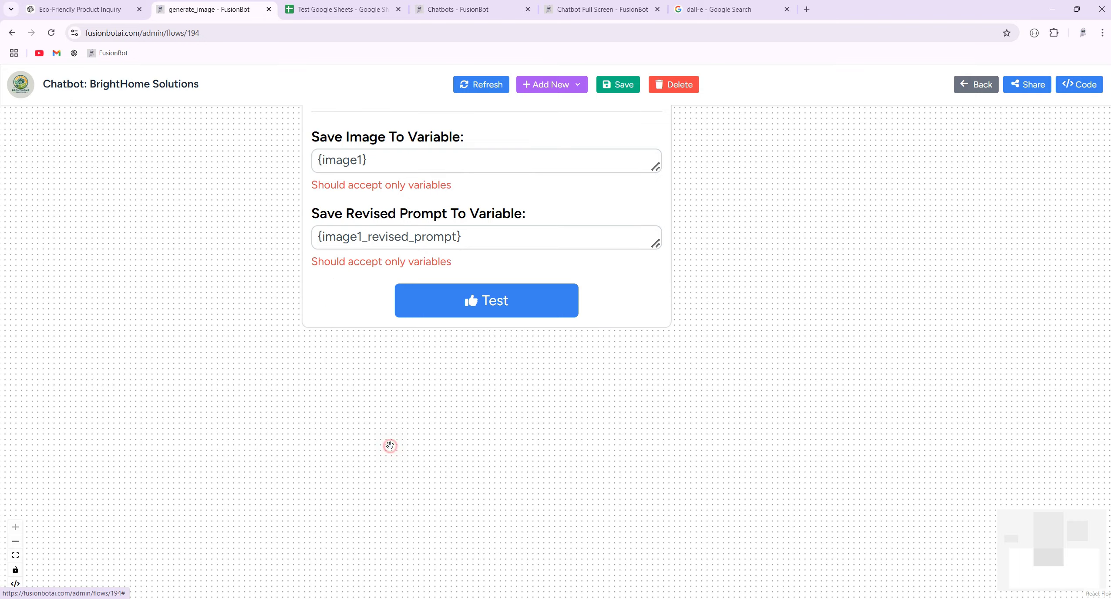
Step: Add a Text node to the generate_image flow, connected to the Image node's output
scroll(344, 371, "up", 3)
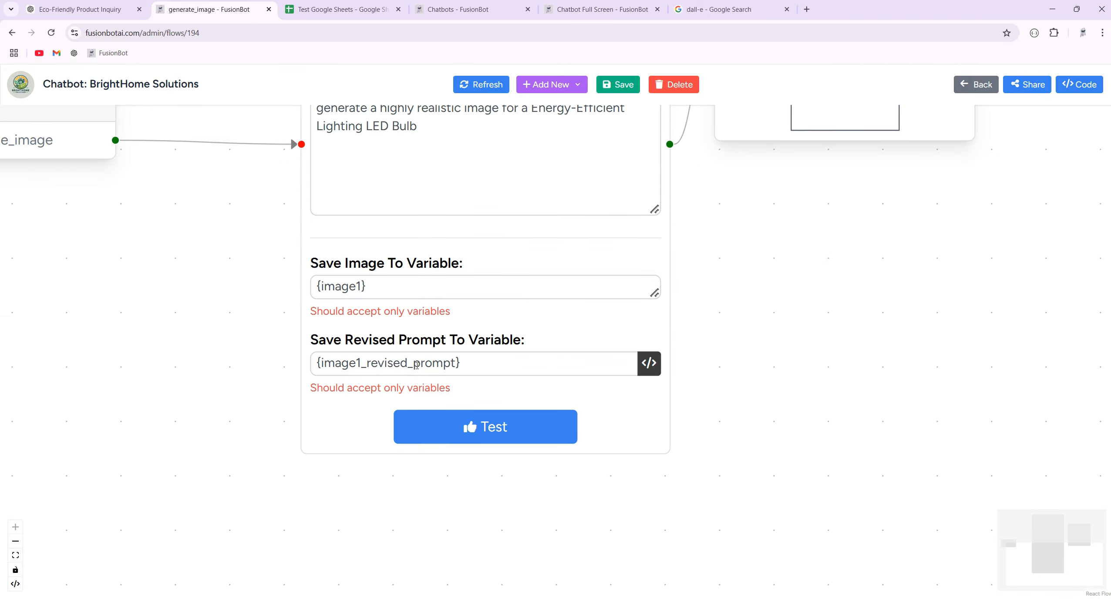
scroll(527, 436, "down", 5)
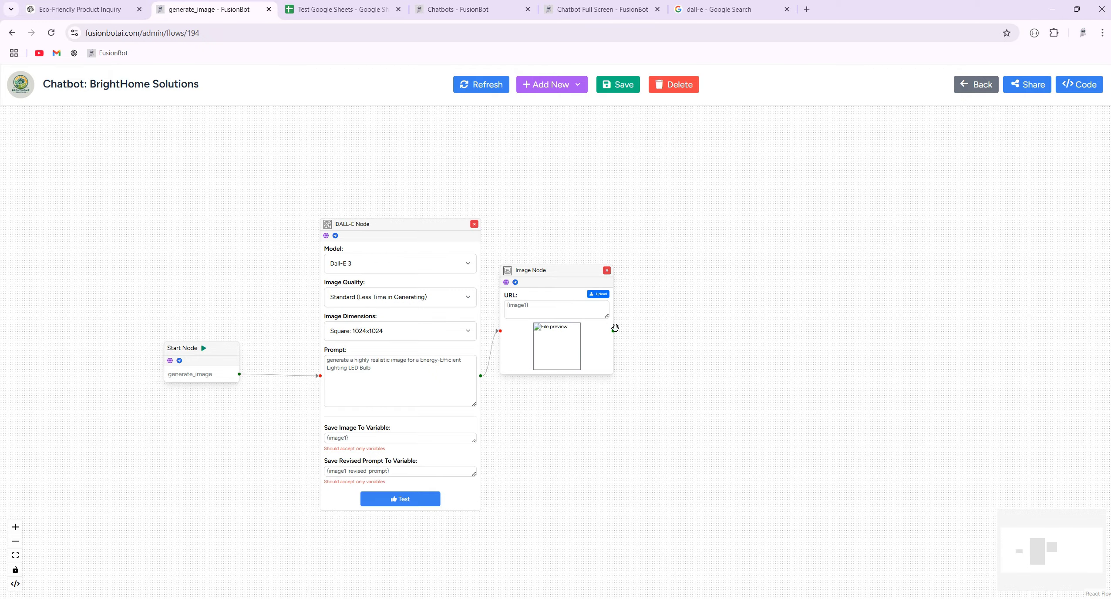
left_click_drag(614, 333, 634, 270)
left_click(566, 88)
left_click(528, 123)
left_click(679, 284)
left_click(550, 321)
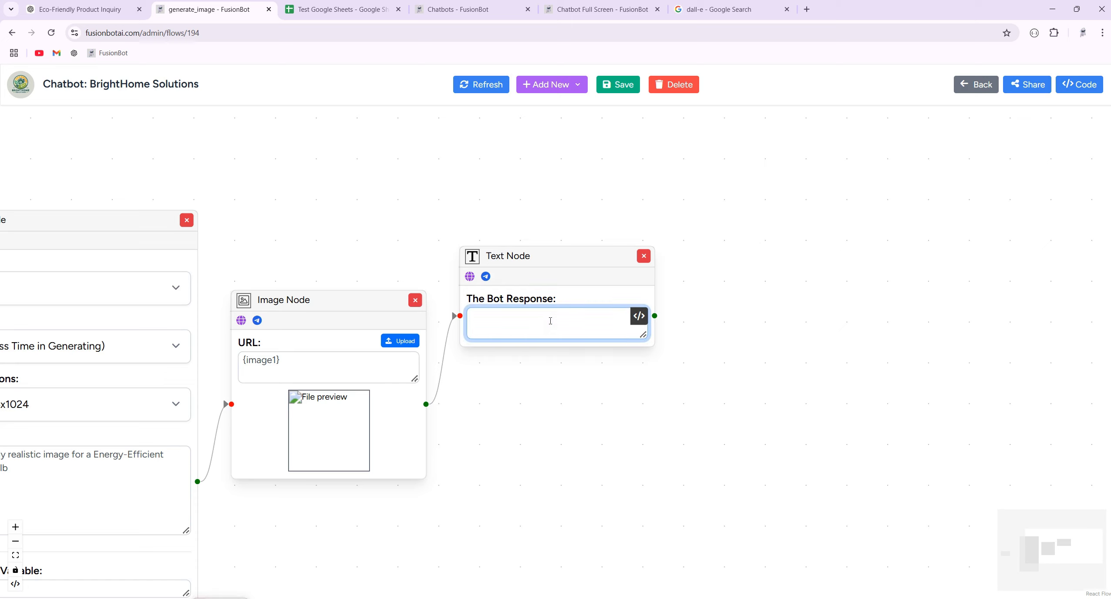
Step: Set the Text node's bot response to "Revised Prompt" followed by the {image1_revised_prompt} variable, and save the flow
type("Revised Prompt")
left_click(639, 316)
scroll(539, 467, "down", 4)
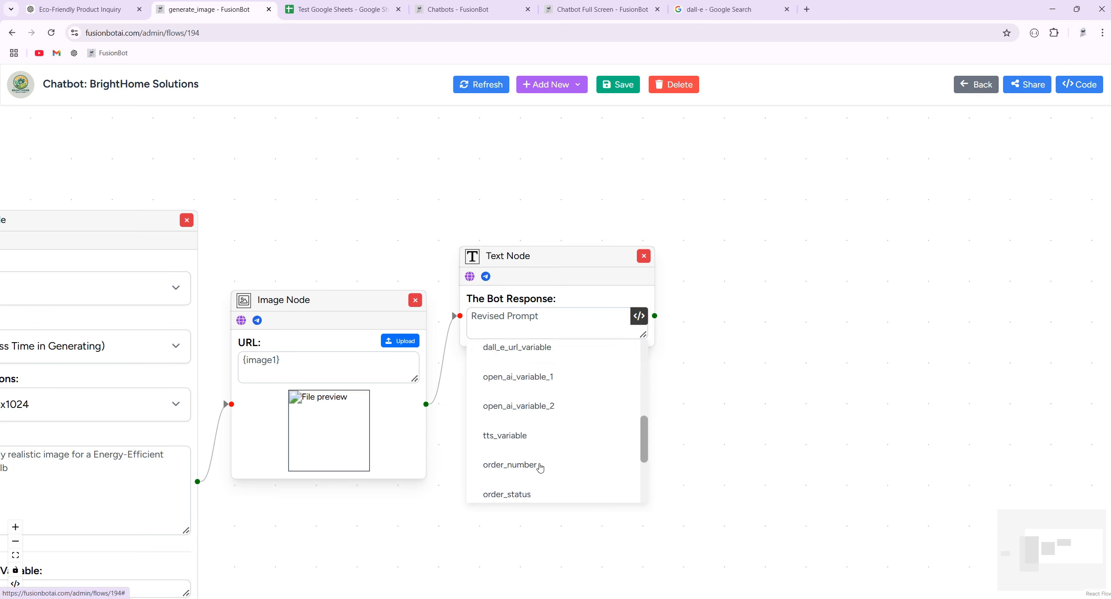
scroll(540, 467, "down", 2)
left_click(526, 484)
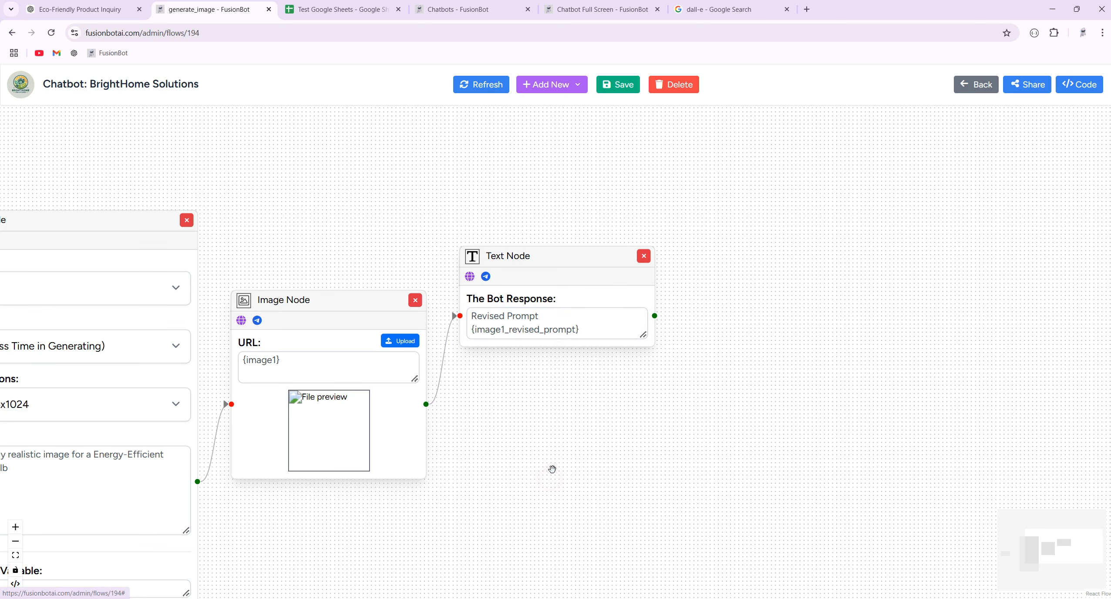
left_click(609, 92)
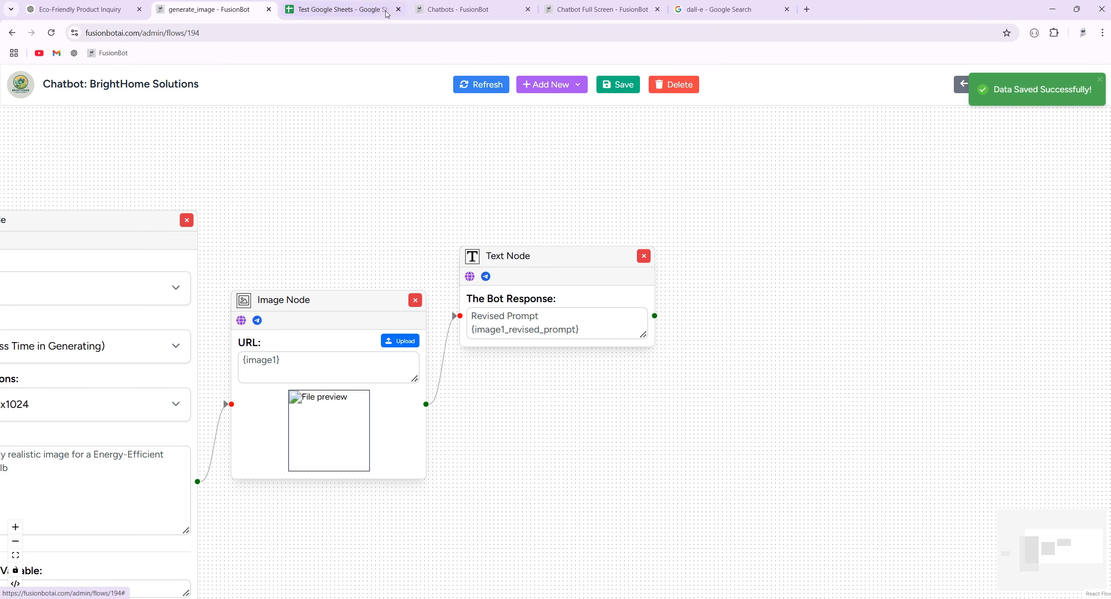
Step: Close the Google Sheets and chatbot admin pages and resend "can you show me an image of your Energy-Efficient Lighting product" in the full-screen chatbot
left_click(399, 9)
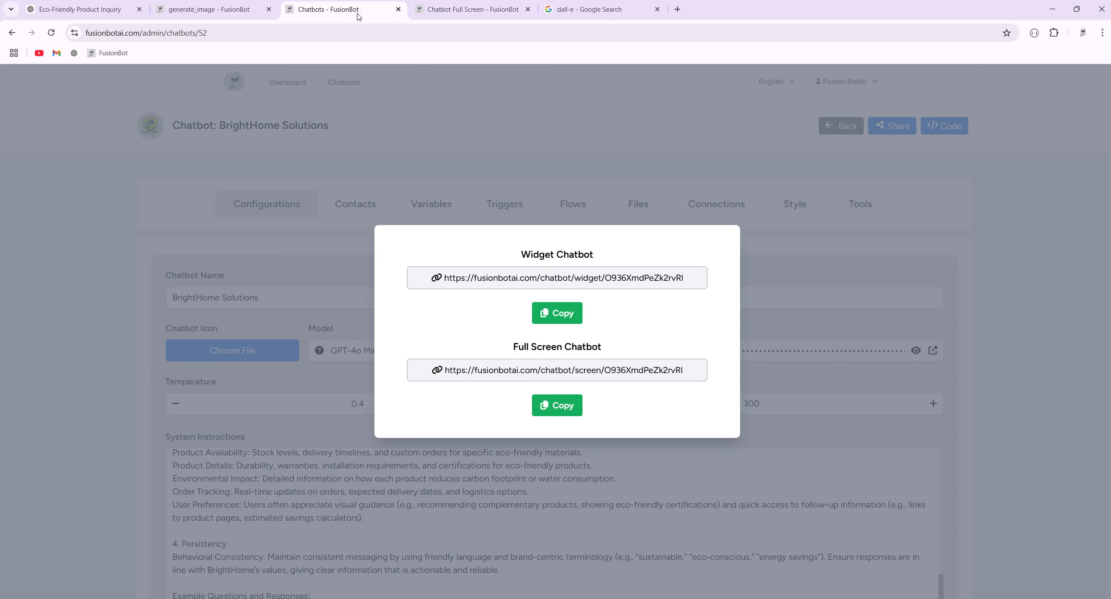
left_click(397, 9)
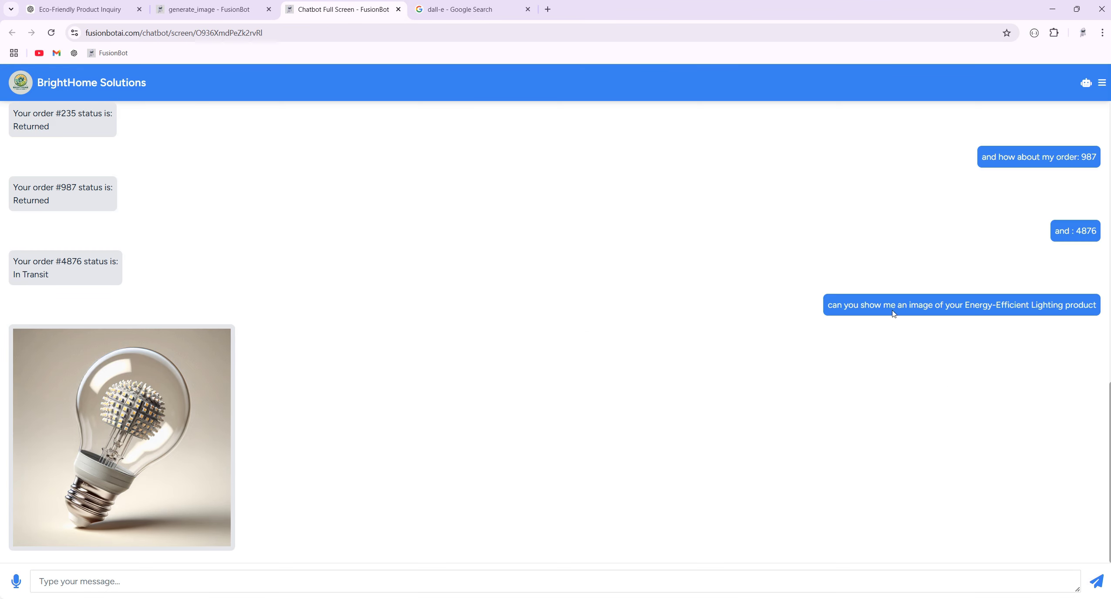
triple_click(861, 307)
key("ctrl+c")
left_click(575, 572)
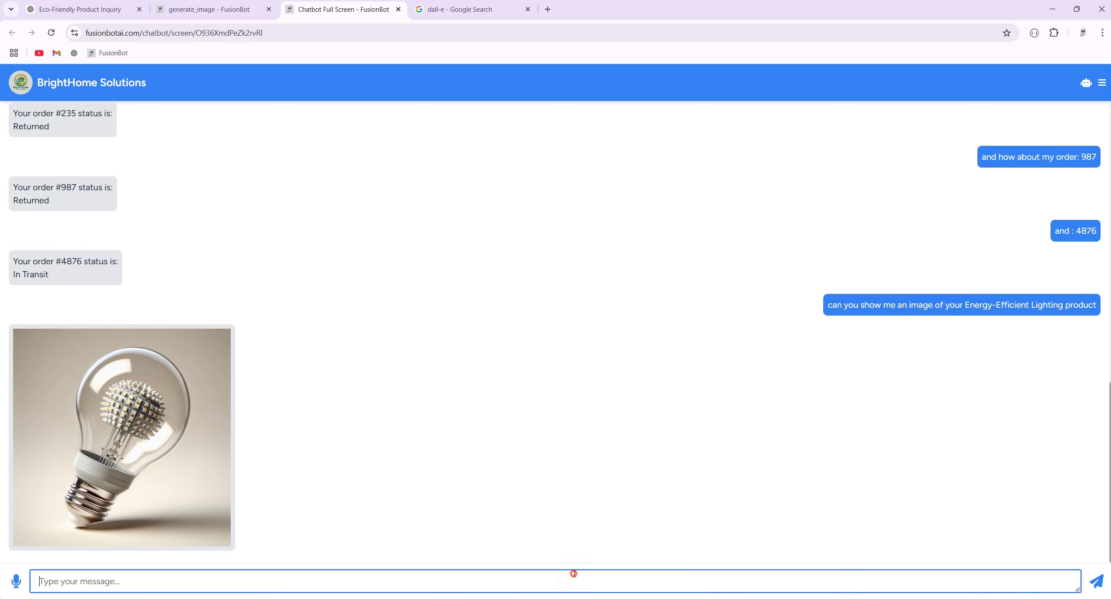
key("ctrl+v")
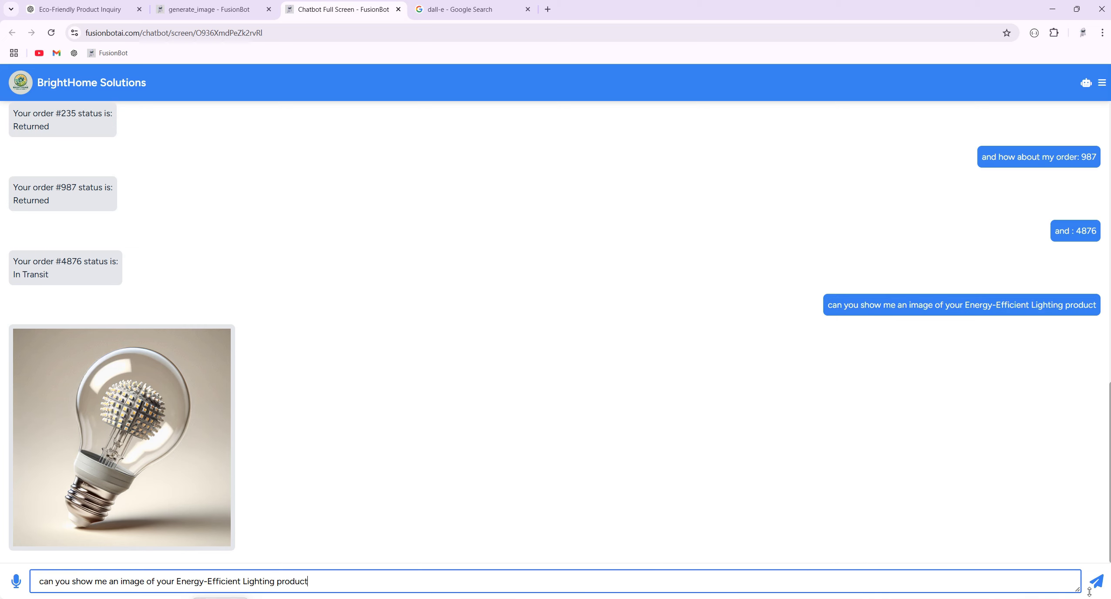
left_click(1096, 582)
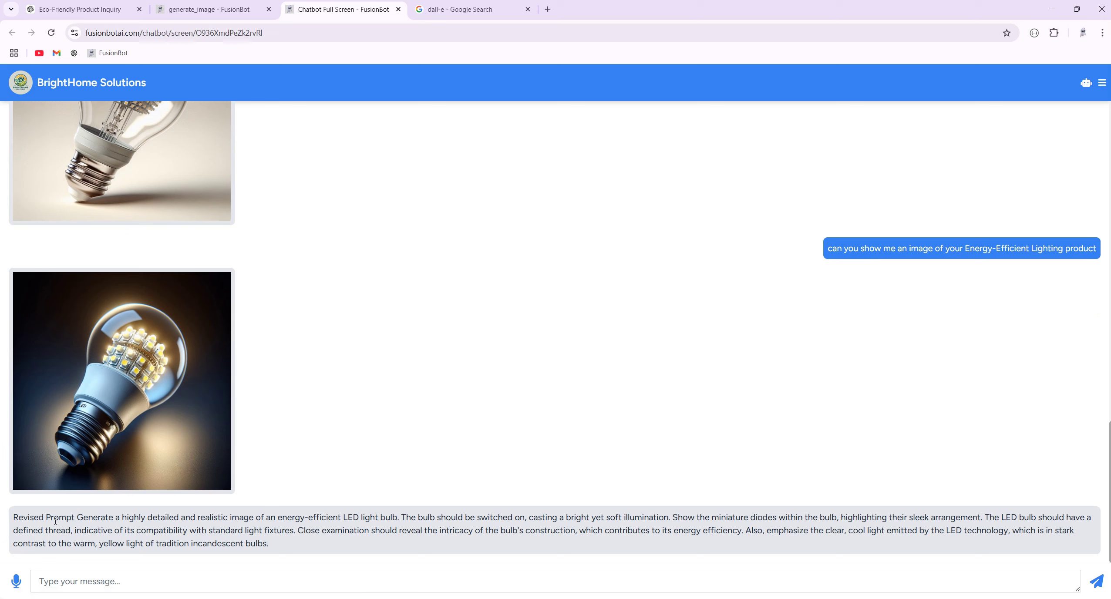
Step: Examine the chatbot's reply, comparing the revised prompt text with the generated bulb image
left_click_drag(77, 517, 252, 543)
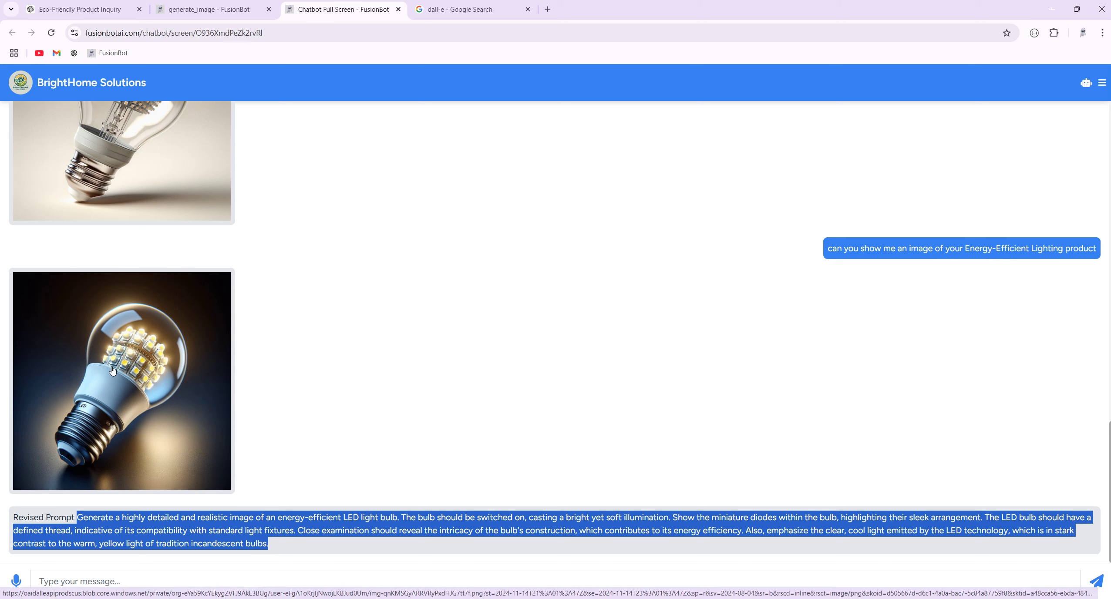
left_click(79, 518)
left_click_drag(77, 517, 299, 545)
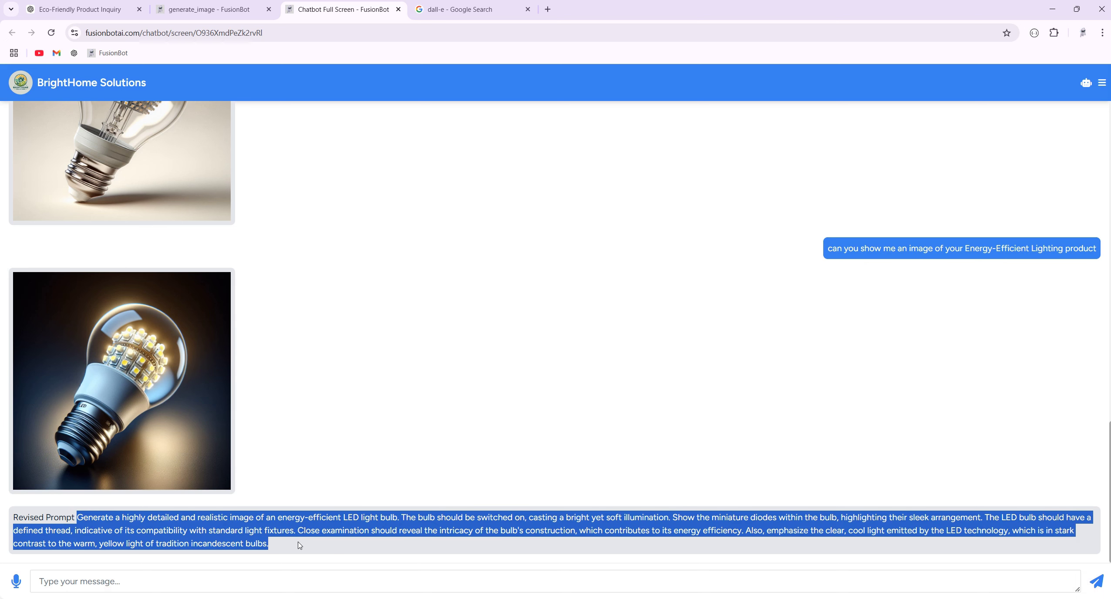
scroll(367, 399, "up", 3)
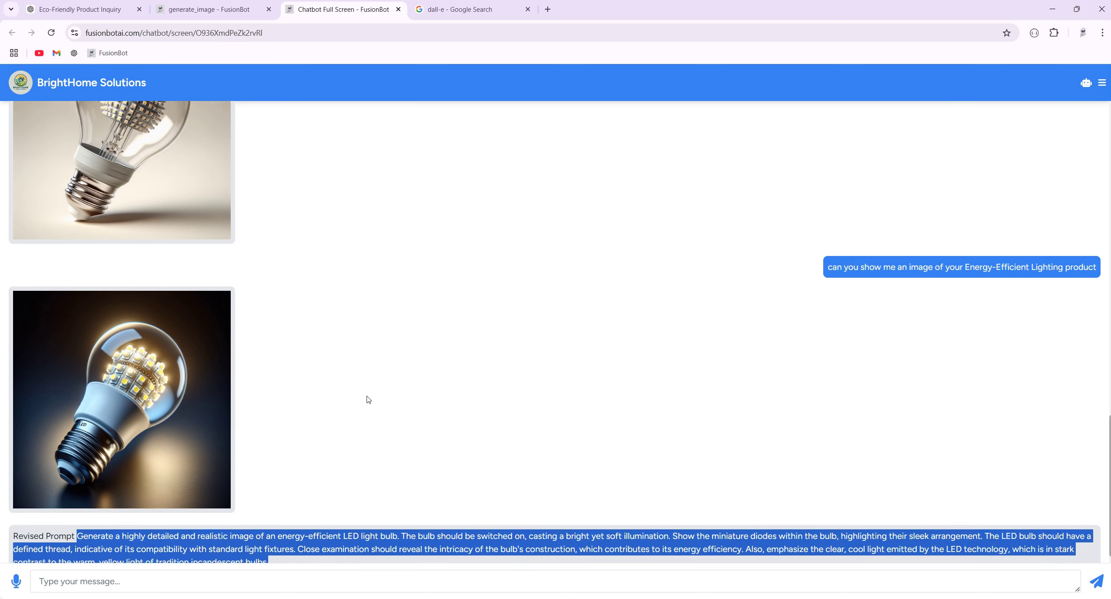
scroll(368, 399, "down", 3)
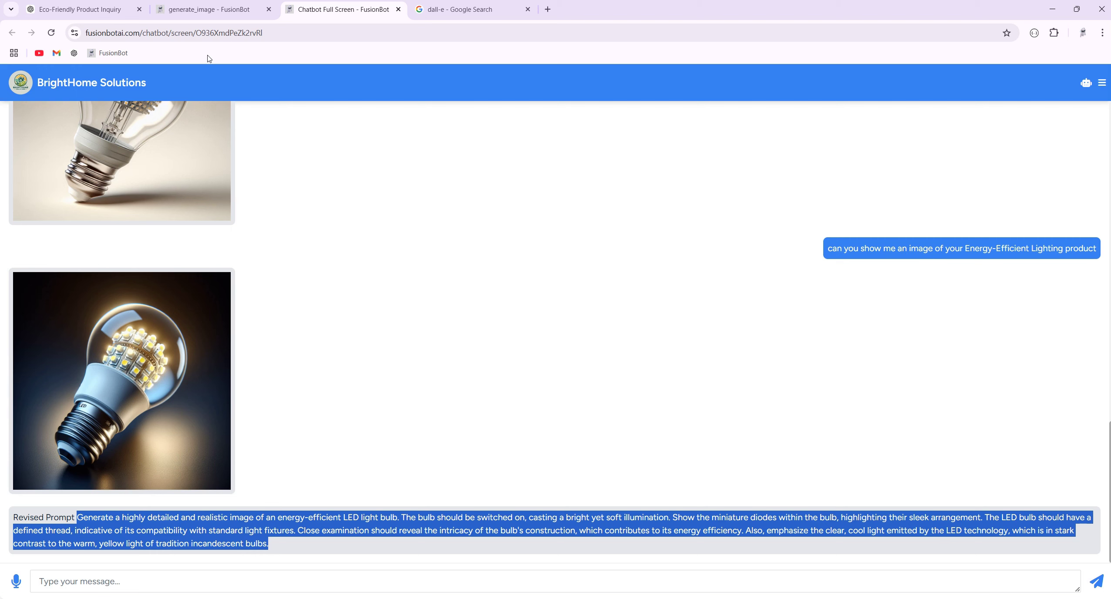
Step: Return from the flow editor to the chatbot's settings and create a variable named subject, leaving its description empty
left_click(208, 9)
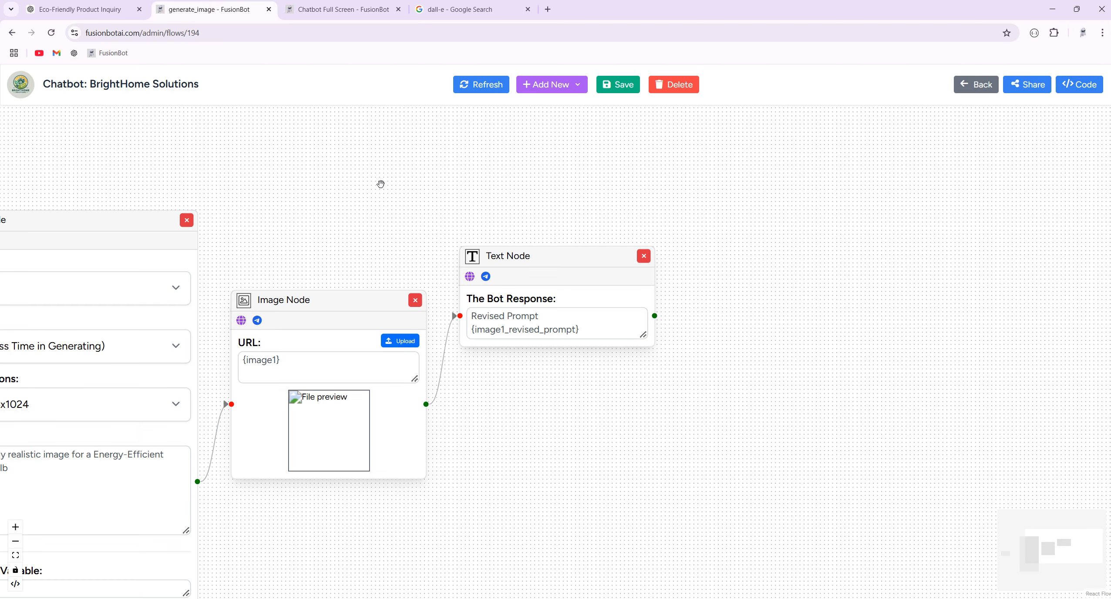
left_click(975, 84)
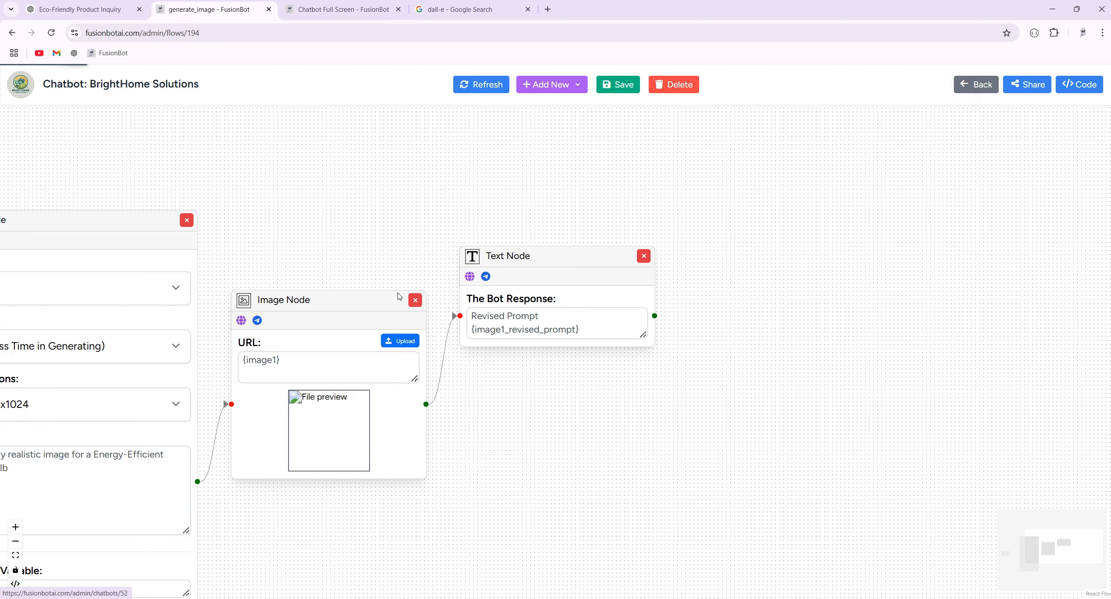
left_click(454, 213)
left_click(922, 257)
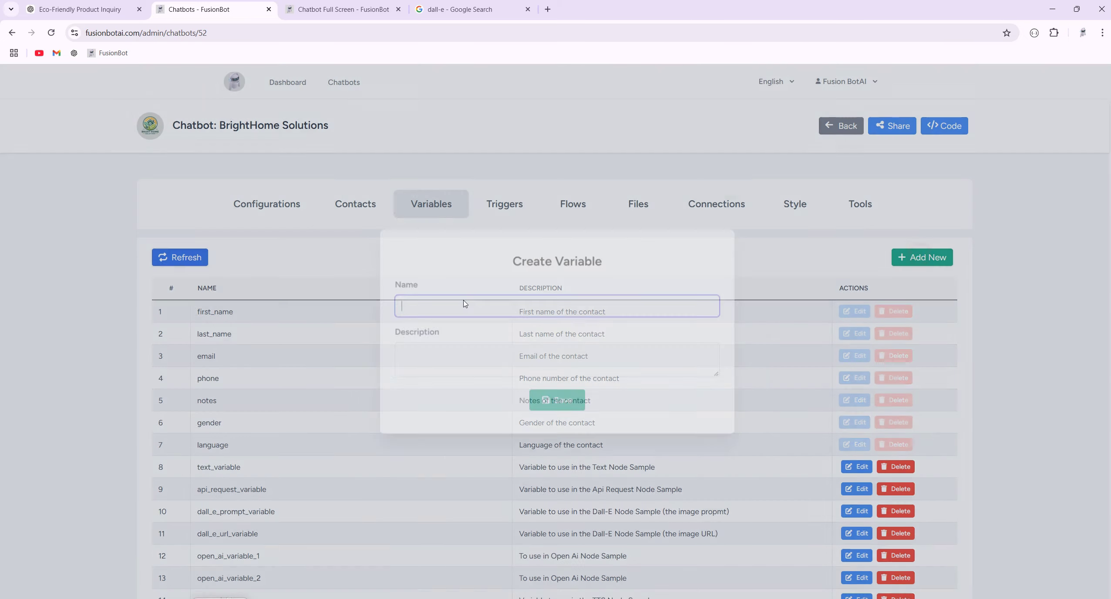
left_click(470, 306)
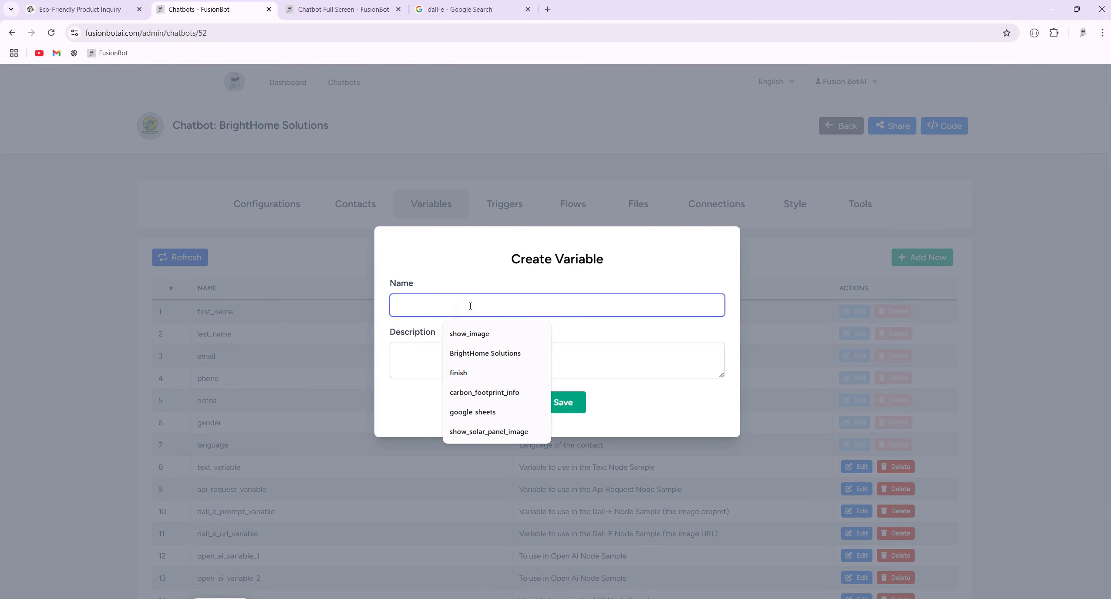
left_click(441, 307)
type("subje")
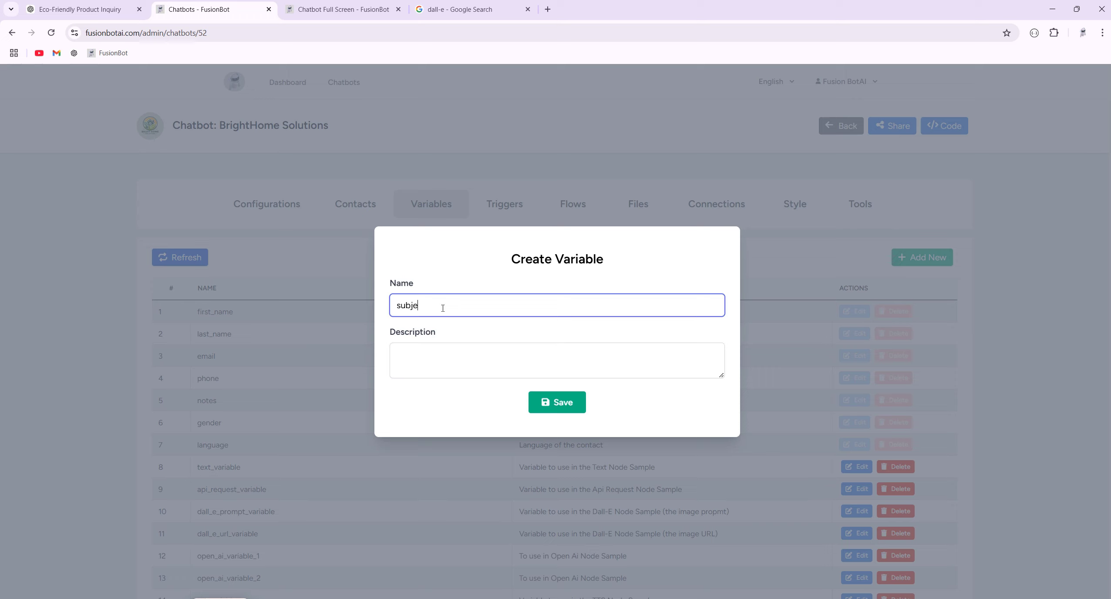
type("ct")
left_click(551, 400)
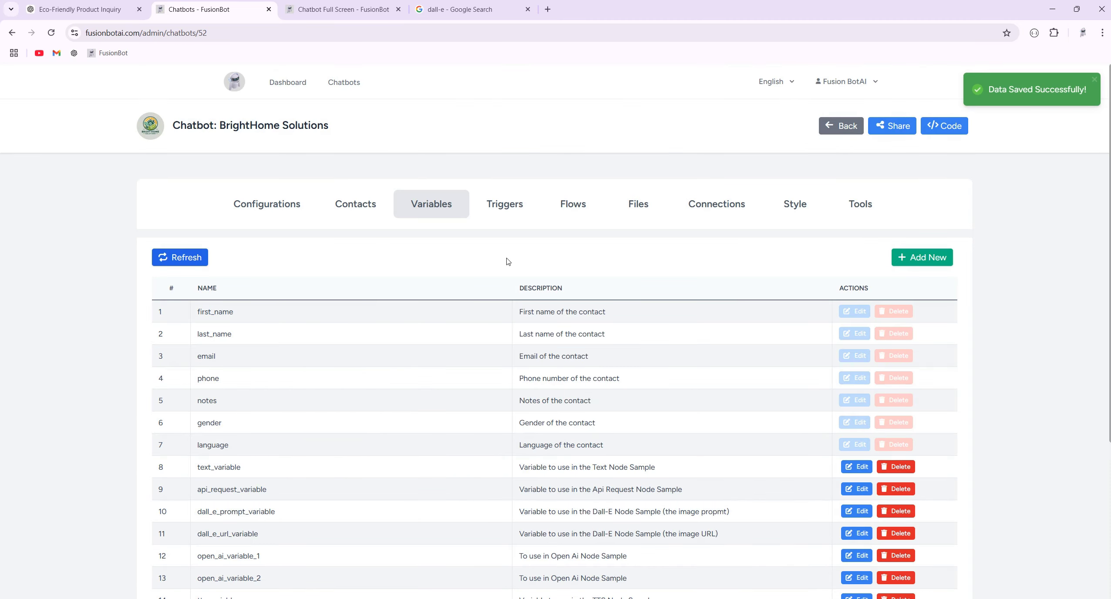
Step: In the generate_image flow, change the DALL-E prompt to "generate a highly realistic image for {subject}" and save the flow
left_click(581, 213)
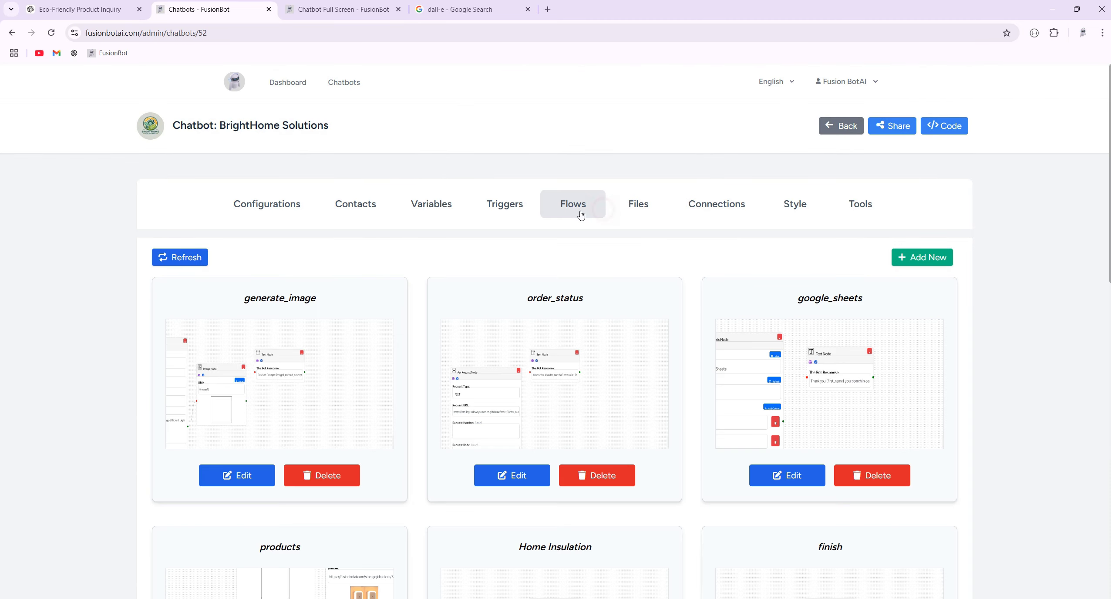
left_click(337, 350)
left_click_drag(714, 483, 637, 438)
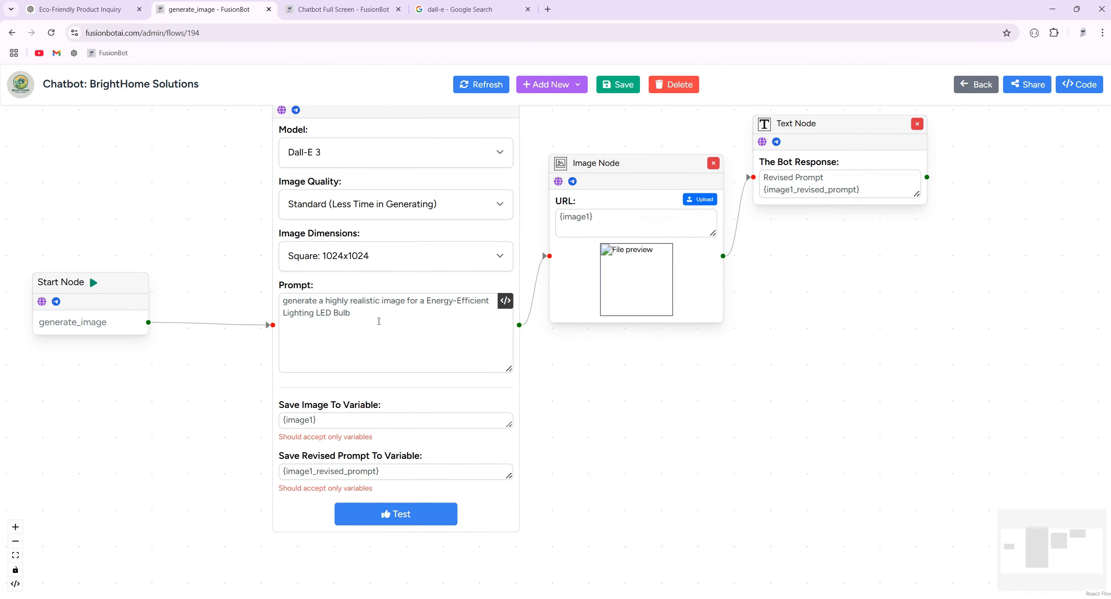
left_click_drag(358, 310, 419, 301)
key("BackSpace")
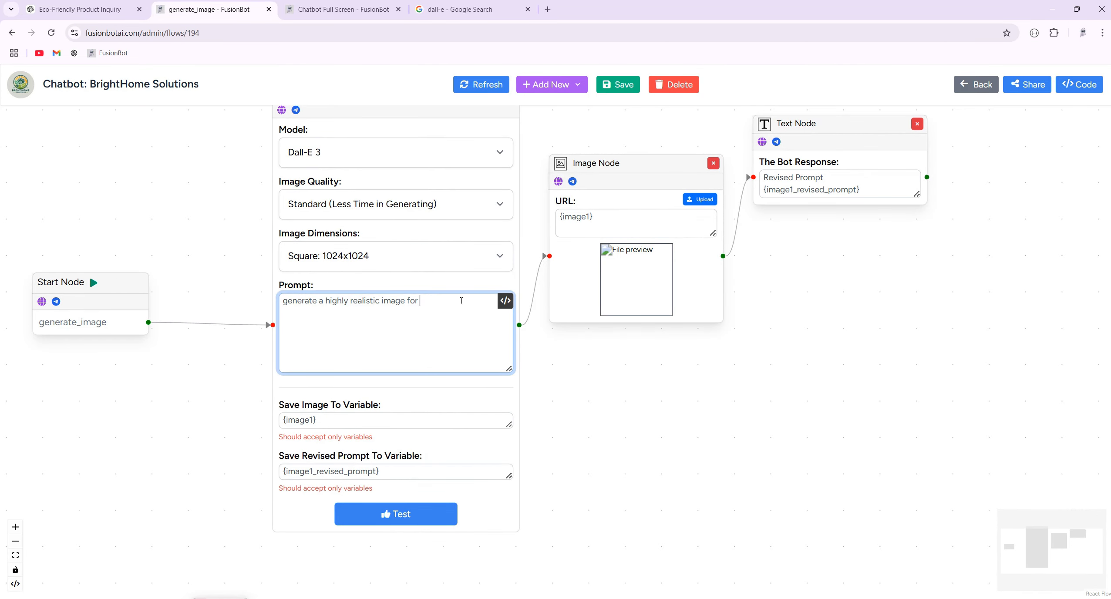
left_click(505, 300)
scroll(379, 496, "down", 5)
left_click(359, 501)
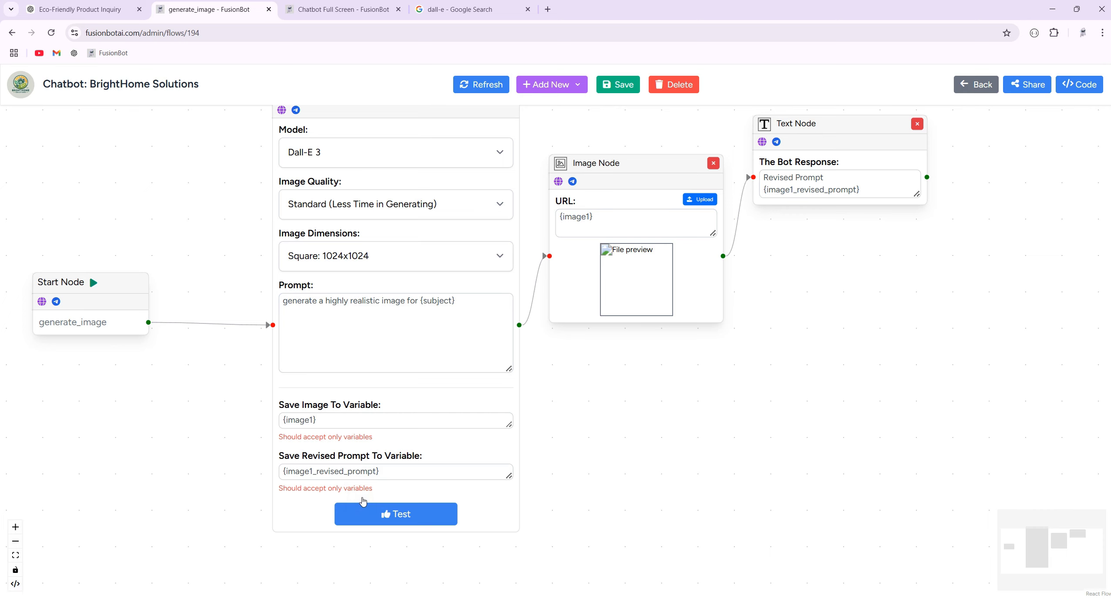
left_click(628, 87)
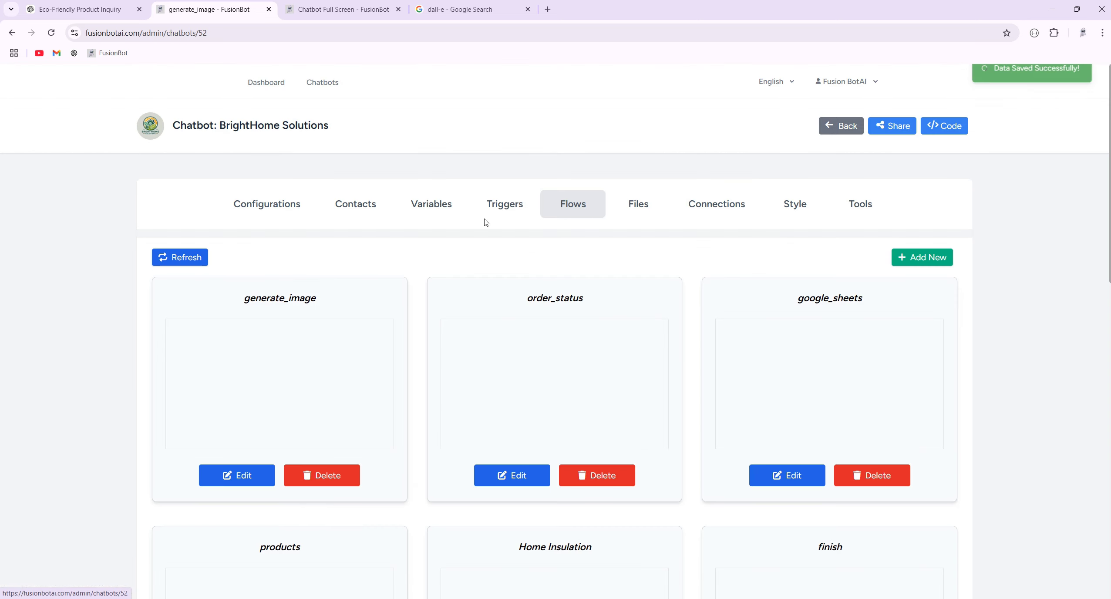
Step: Change the generate_ai_image trigger's description to "If the user asks you to generate an image about a certain subject or theme"
left_click(489, 202)
left_click(246, 314)
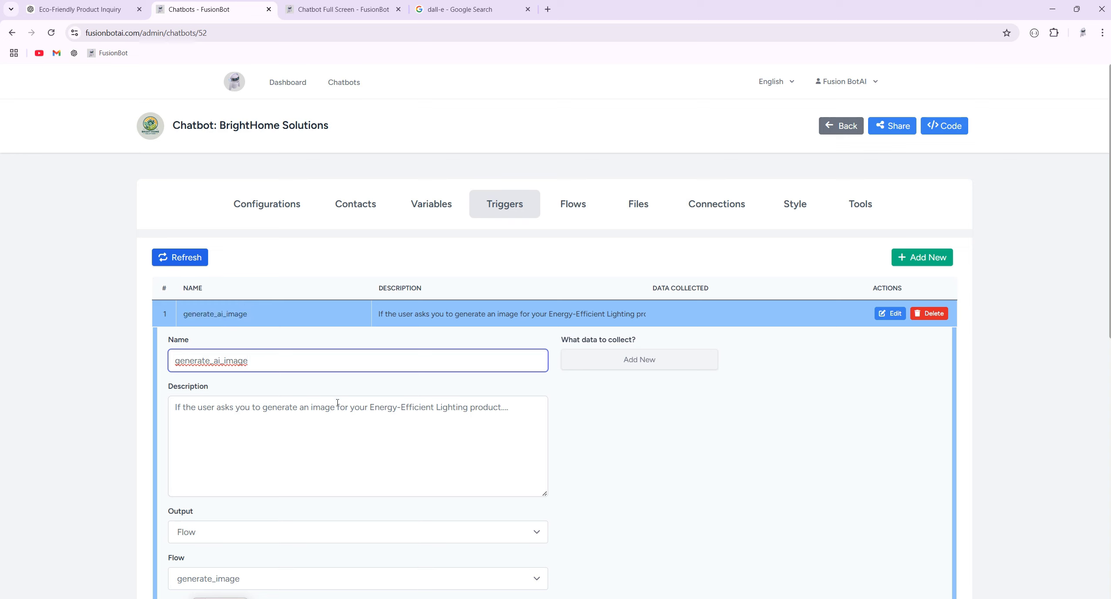
left_click_drag(370, 409, 509, 406)
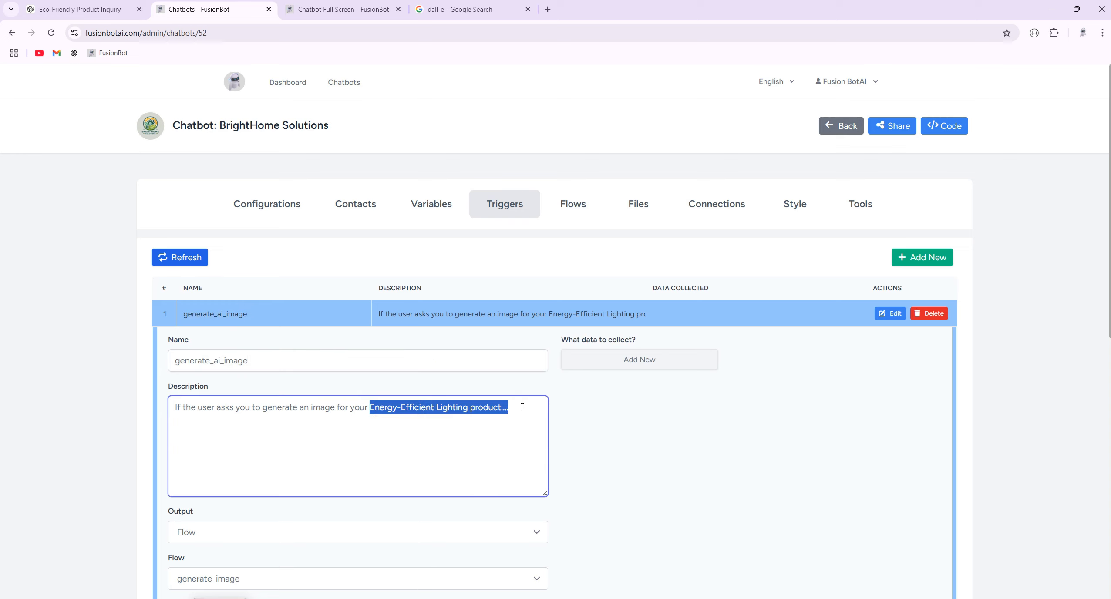
key("BackSpace")
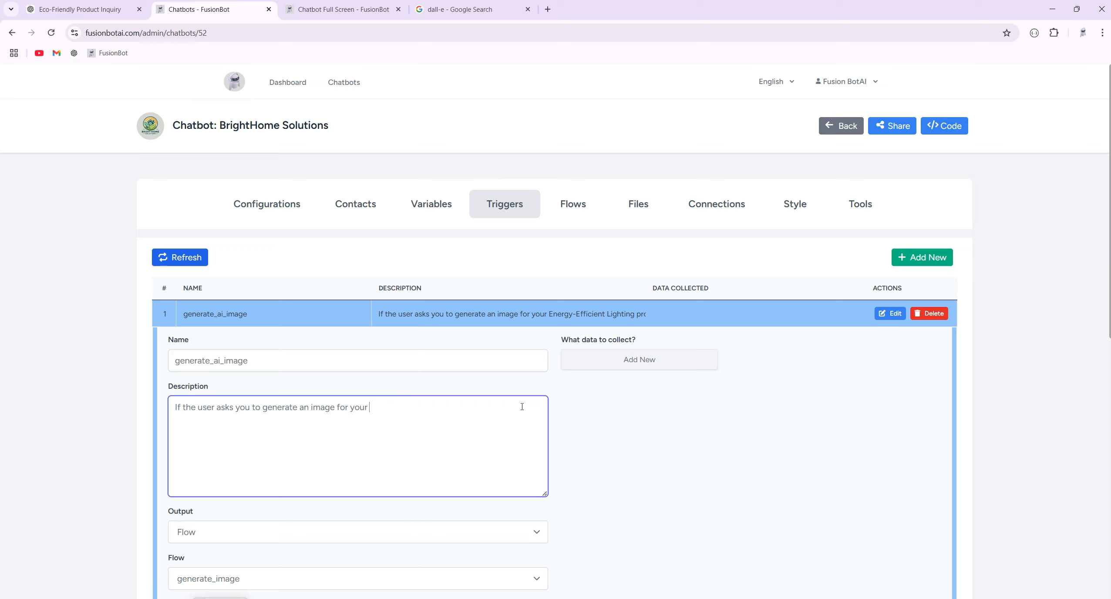
type("about a certain subject or theme")
Step: Add a collected data item named subject to the generate_ai_image trigger, mapped to the subject variable and described as "the subject of the image", and save
scroll(573, 445, "down", 2)
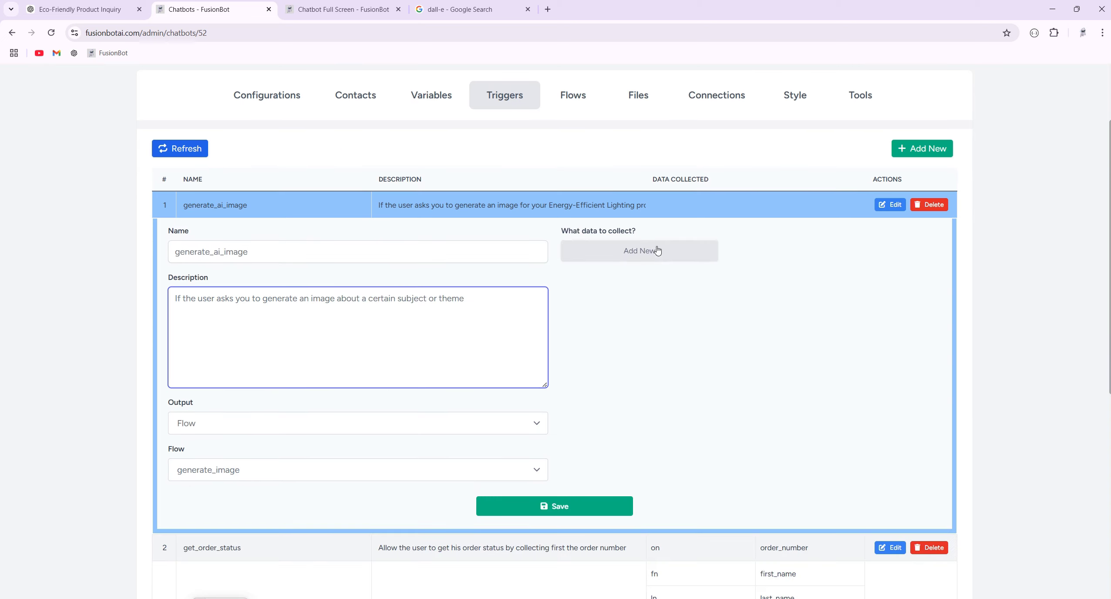
left_click(658, 252)
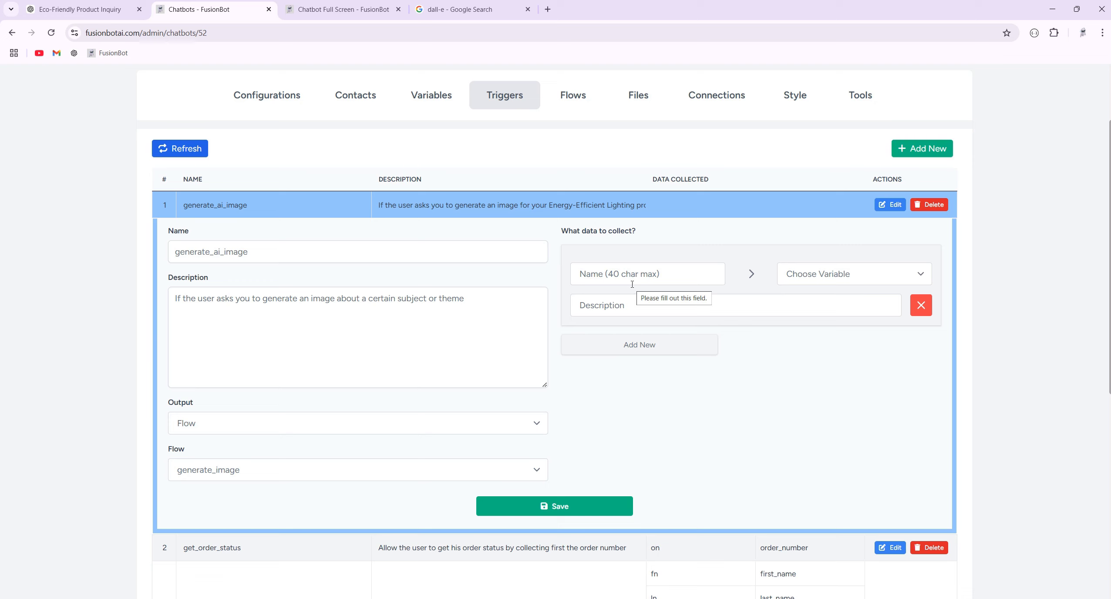
left_click(844, 272)
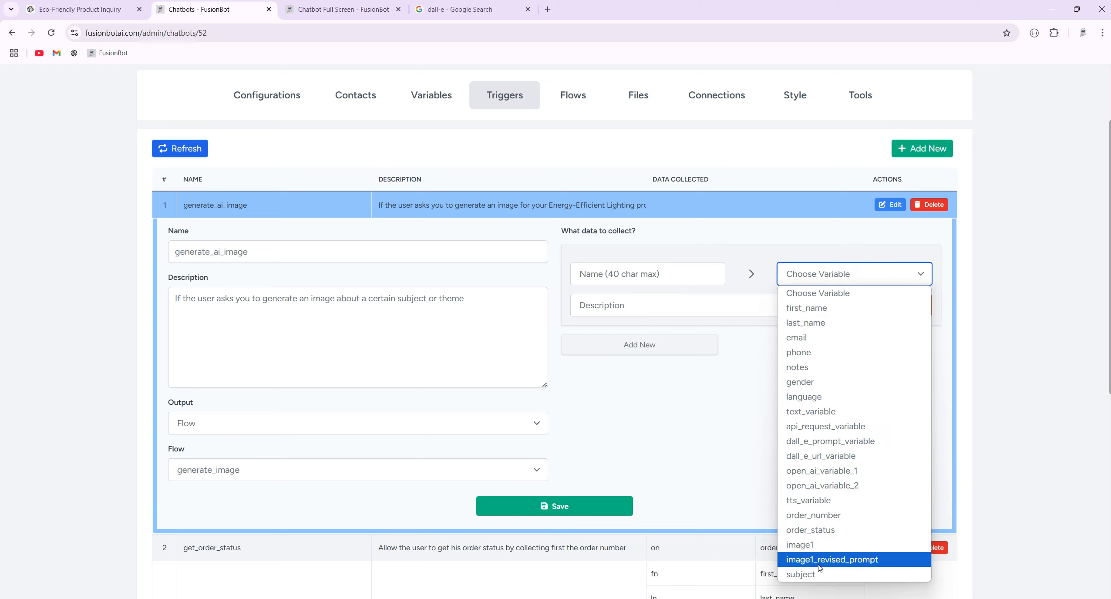
left_click(816, 581)
left_click(672, 271)
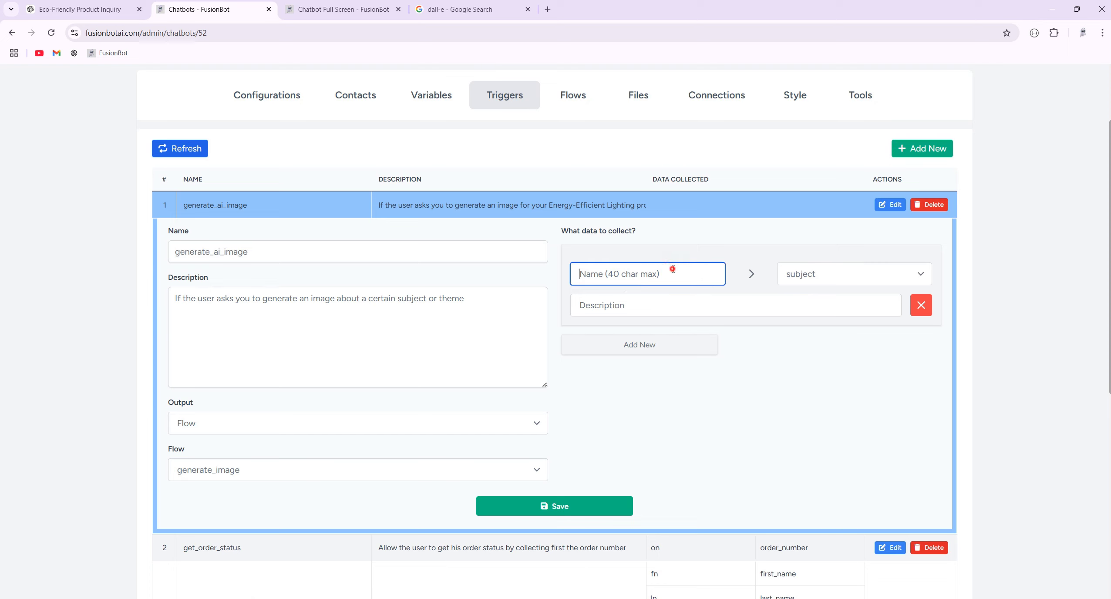
type("subject")
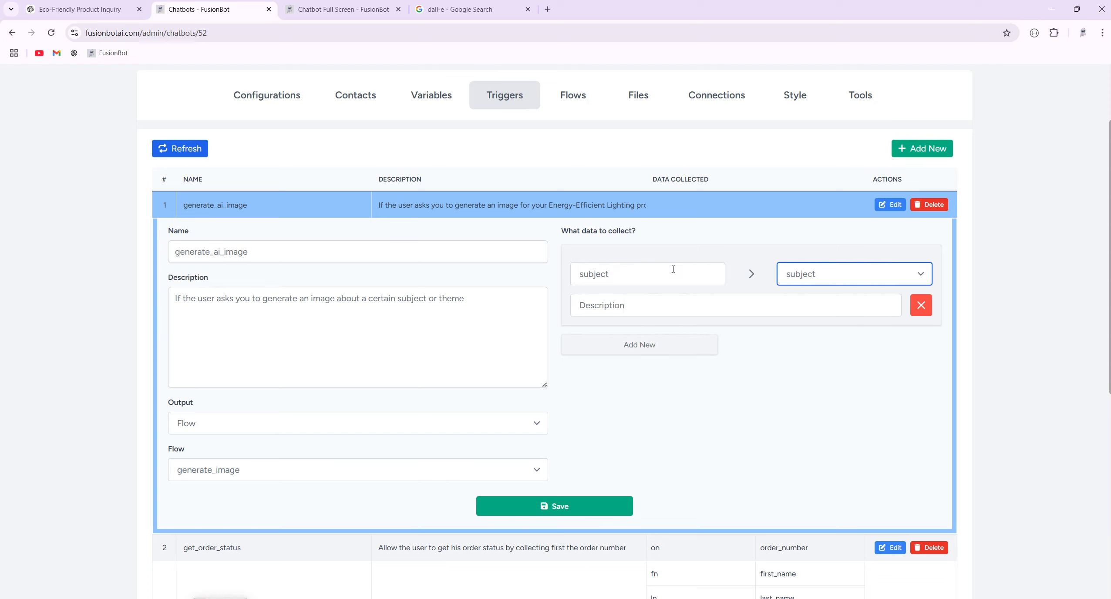
key("Tab")
type("the sub")
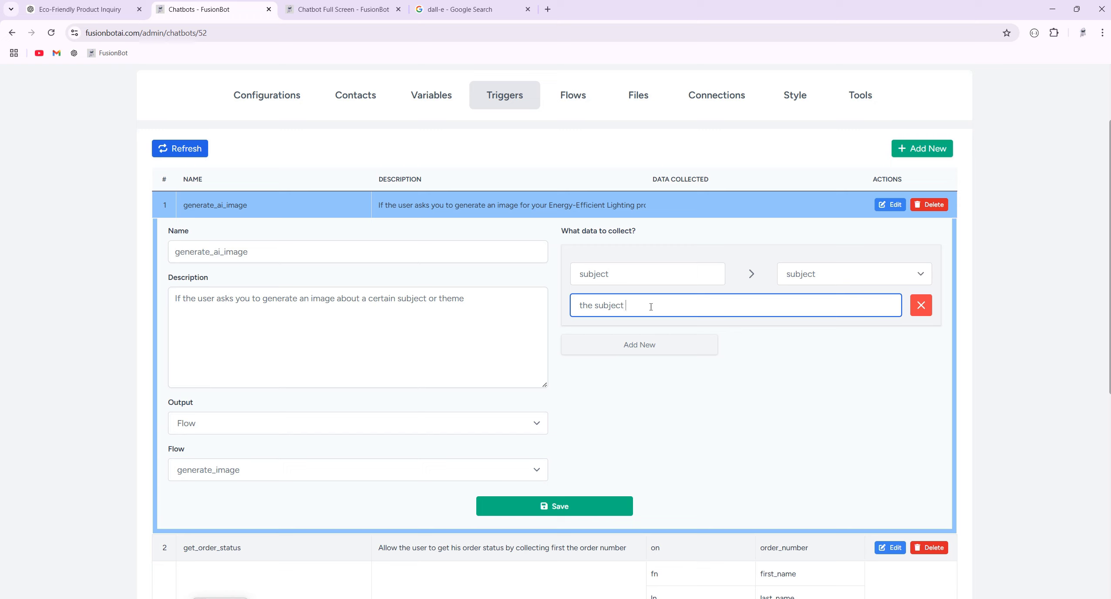
type("of the image")
left_click(568, 514)
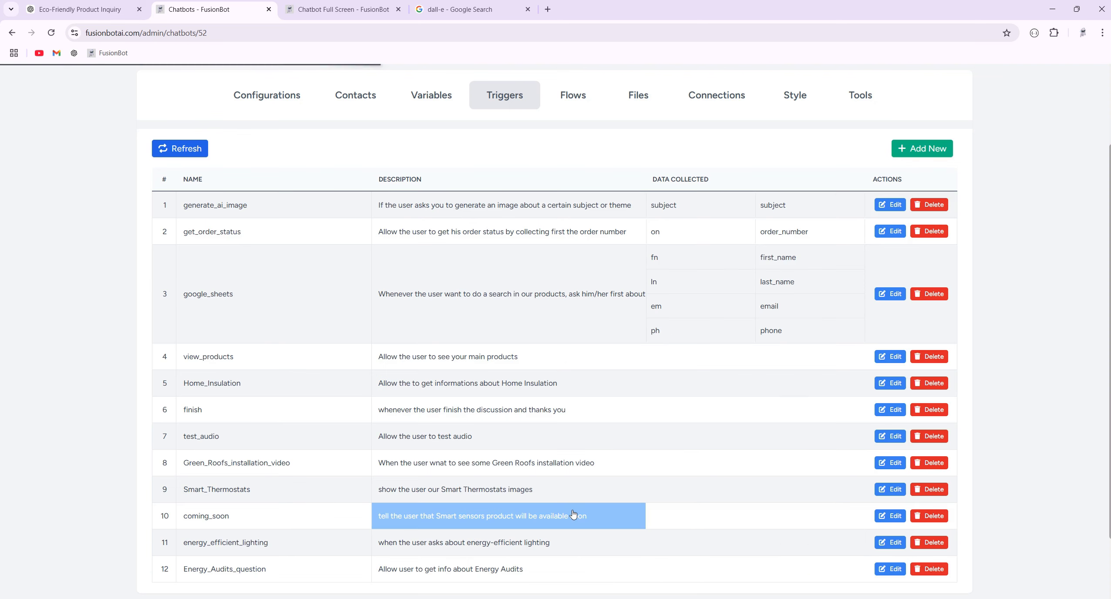
Step: In the full-screen chatbot, send the message "i want you to generate me an image"
left_click(353, 9)
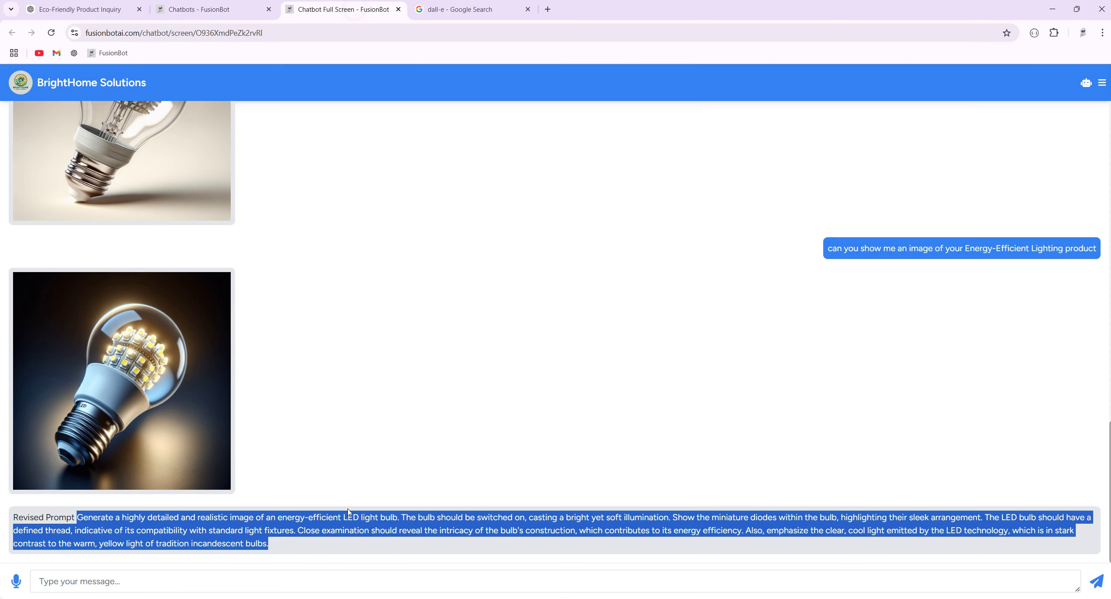
left_click(377, 581)
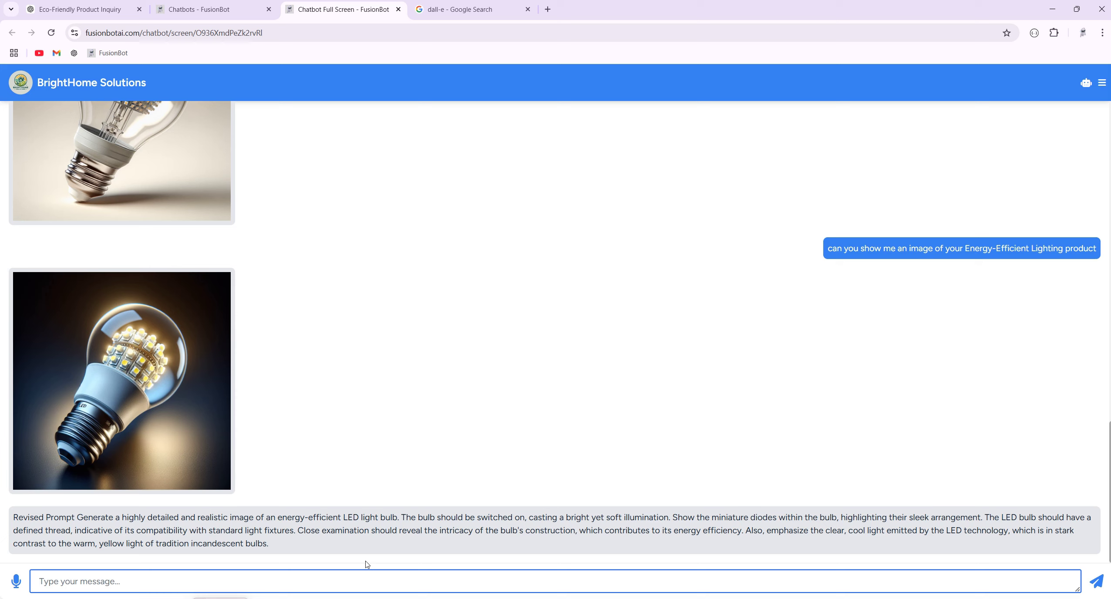
type("i")
left_click_drag(963, 248, 1088, 248)
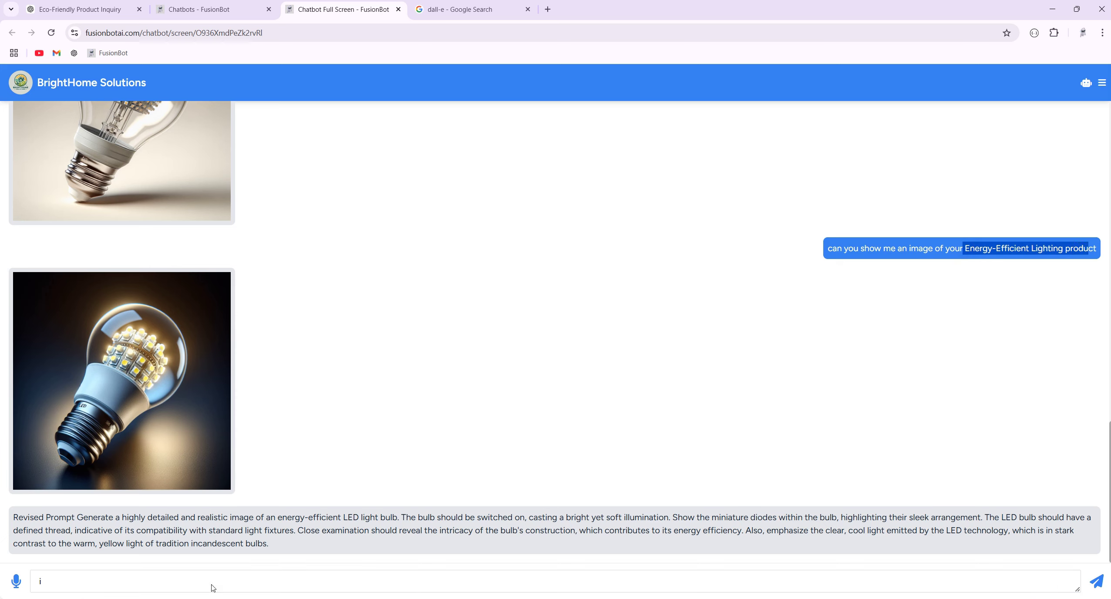
left_click(89, 584)
type("want ")
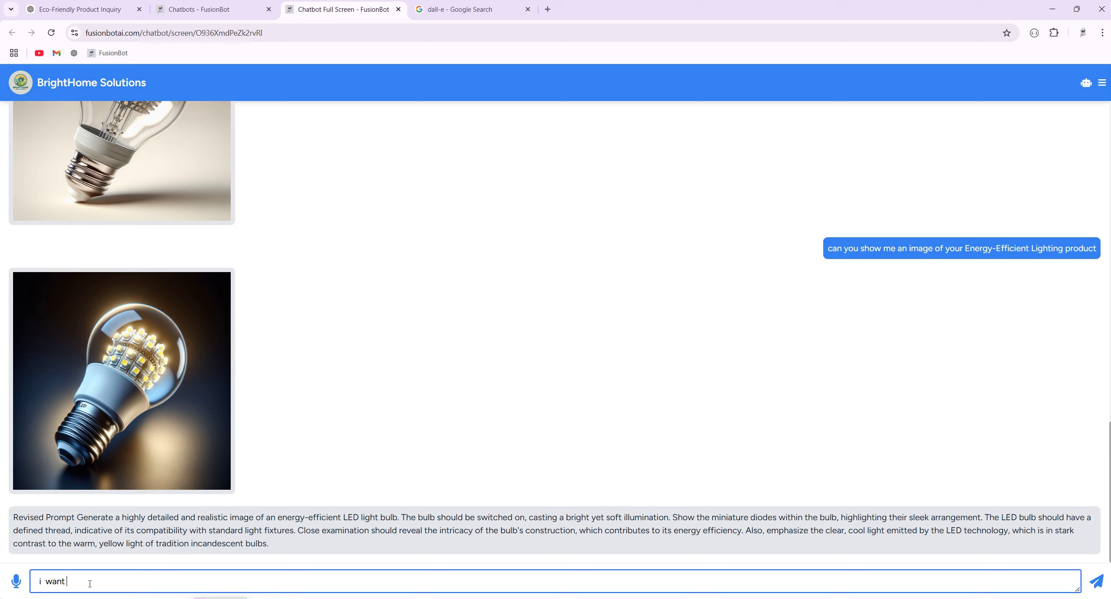
type("you to generate me an image")
key("Return")
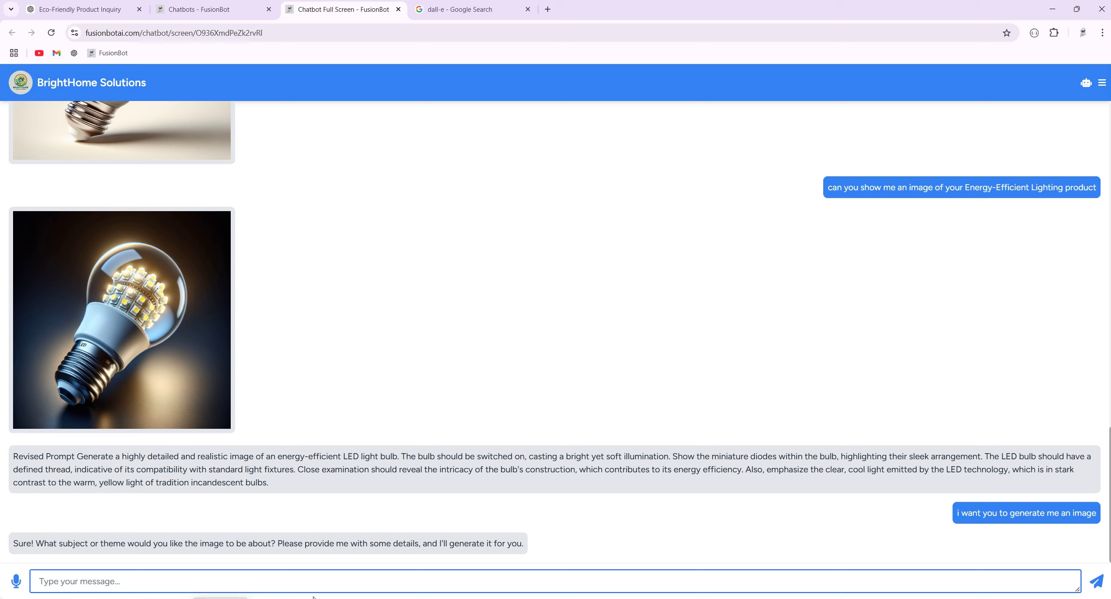
Step: Answer the chatbot's question about the image subject with "Anime charachters fighting under a crimson moon"
type("Anime charachters fighting")
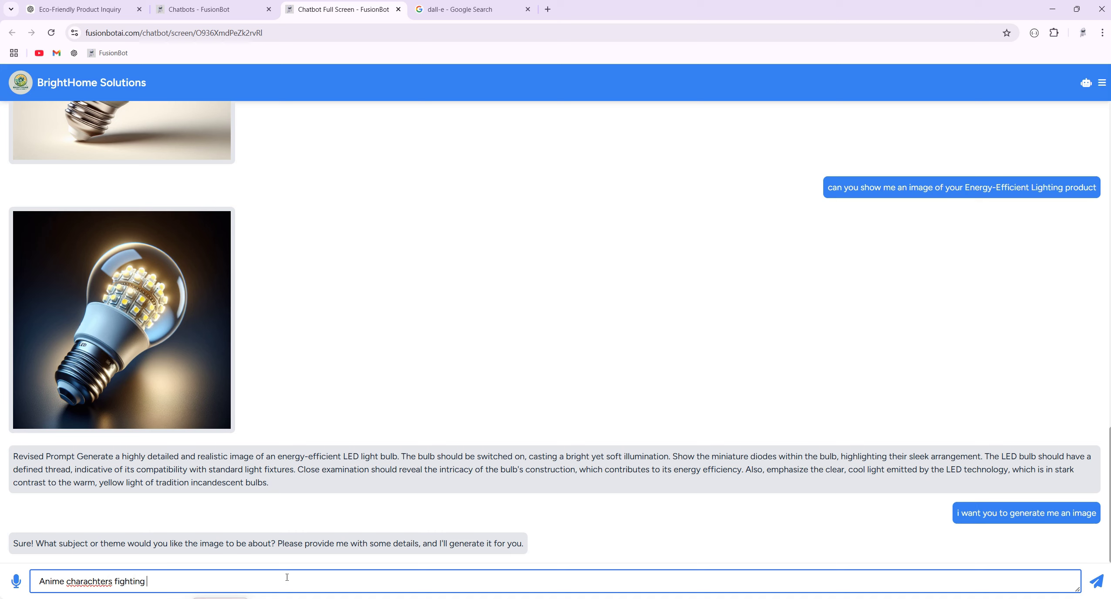
type(" under a crimson moon")
key("Return")
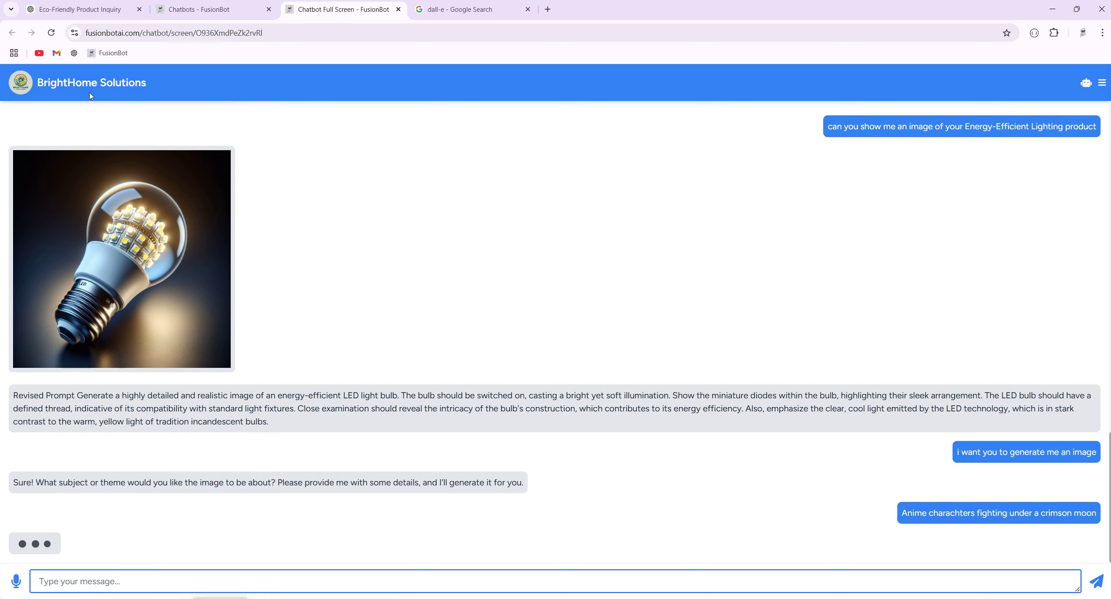
double_click(83, 82)
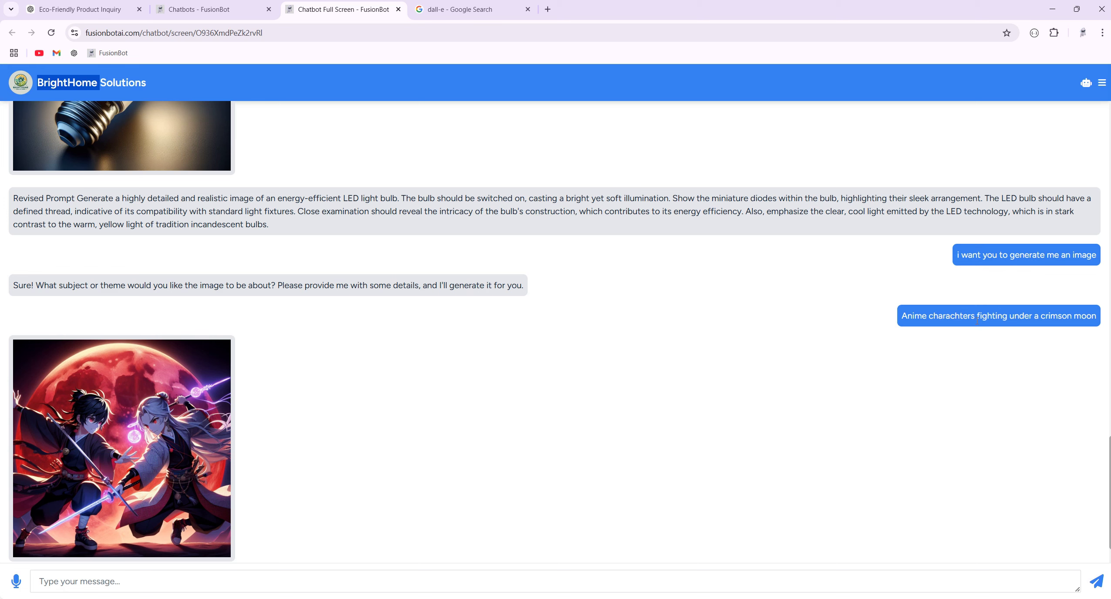
Step: Return to the chatbot's settings, refresh its contacts and open the test chat's web contact to view its stored variables
left_click(215, 13)
left_click(347, 94)
left_click(178, 191)
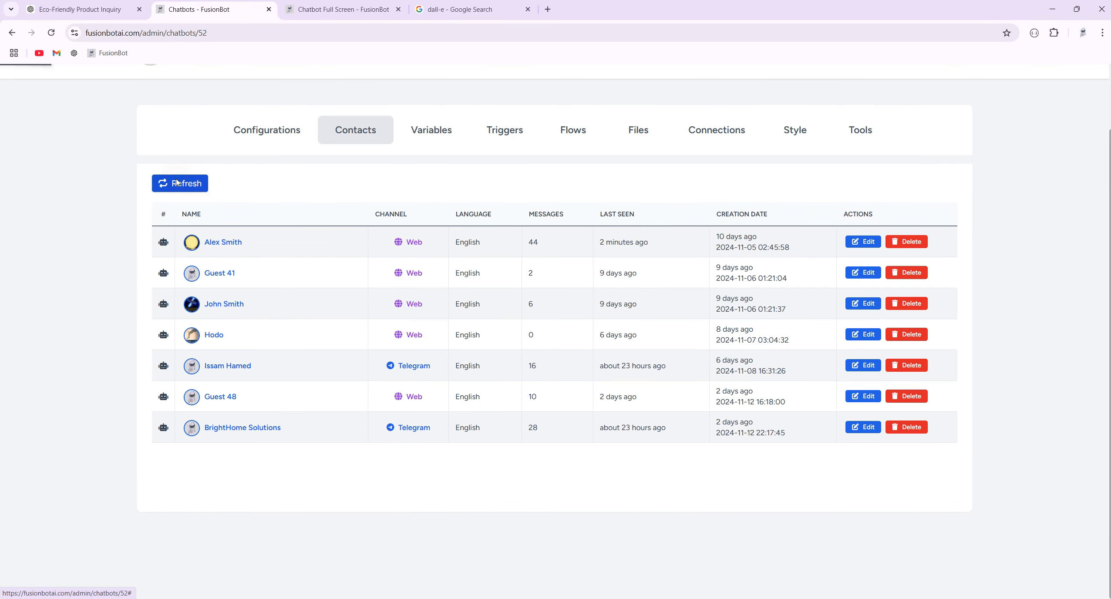
left_click(294, 316)
scroll(66, 342, "down", 15)
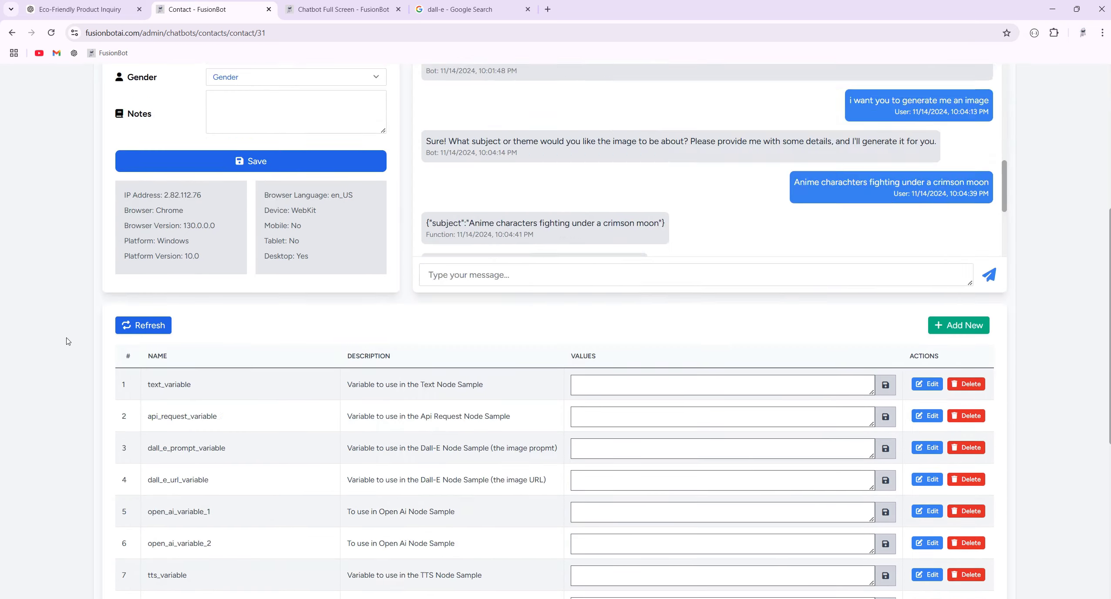
Step: Enlarge the value box of the contact's image1 variable to show the whole stored URL
left_click_drag(180, 346, 148, 351)
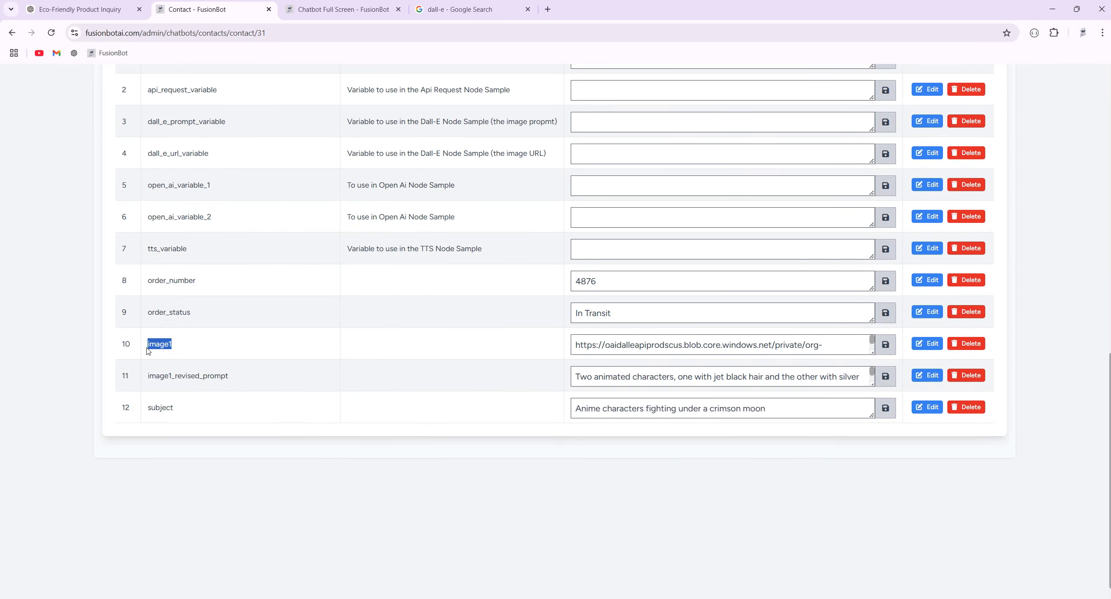
triple_click(632, 348)
right_click(635, 346)
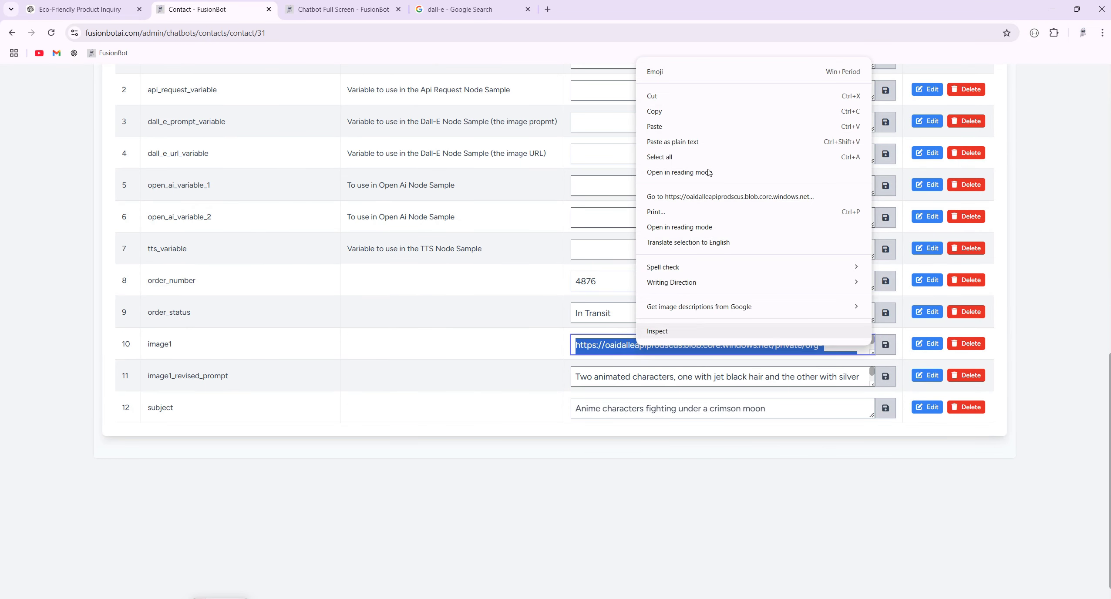
left_click(871, 354)
scroll(872, 370, "down", 1)
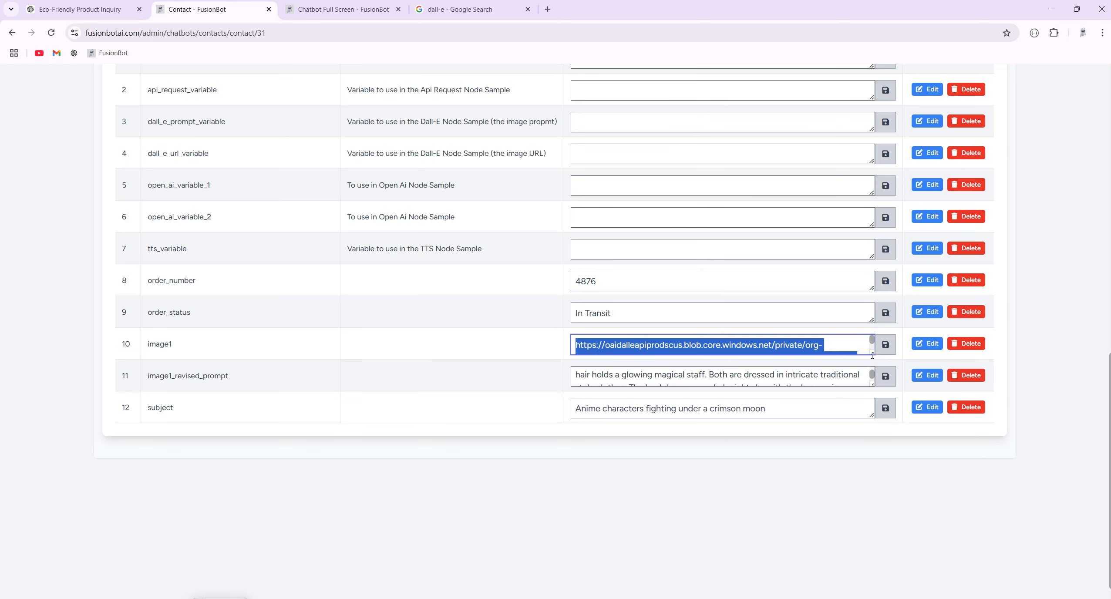
left_click_drag(872, 353, 876, 487)
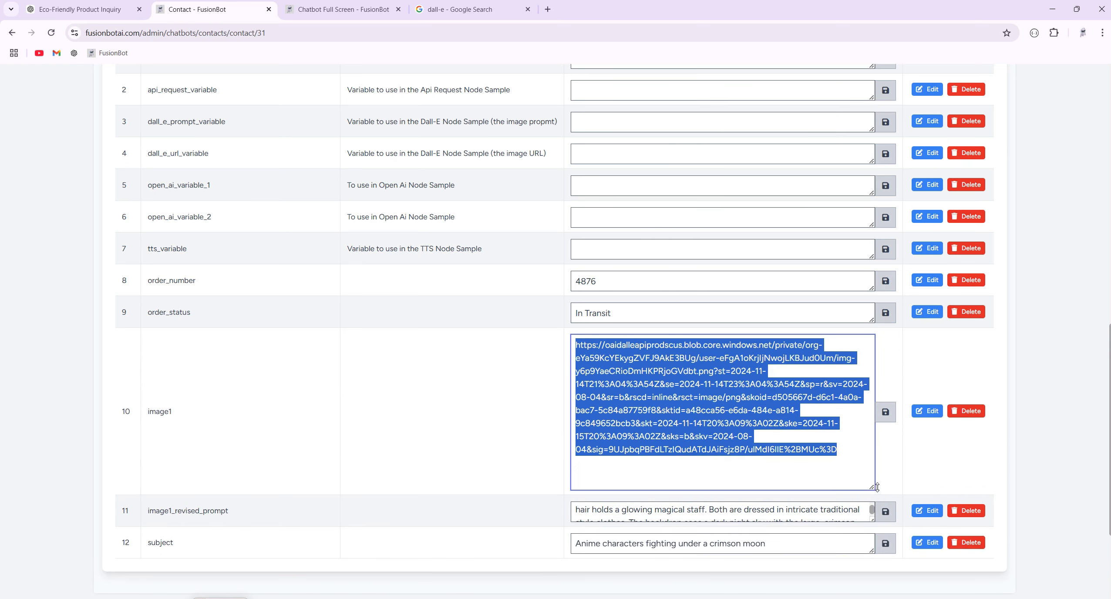
Step: Open the URL stored in image1 in a new browser tab to view the generated image, and close that tab
double_click(643, 348)
left_click(647, 346)
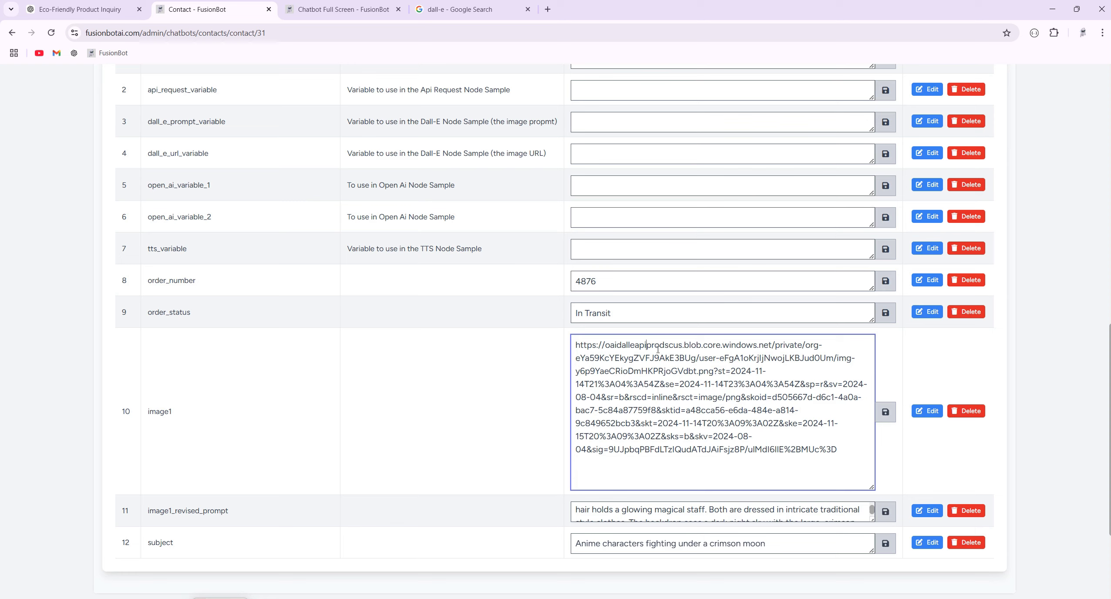
mouse_move(645, 348)
left_mouse_down()
mouse_move(623, 349)
mouse_move(634, 345)
left_mouse_up()
left_click(626, 346)
triple_click(755, 428)
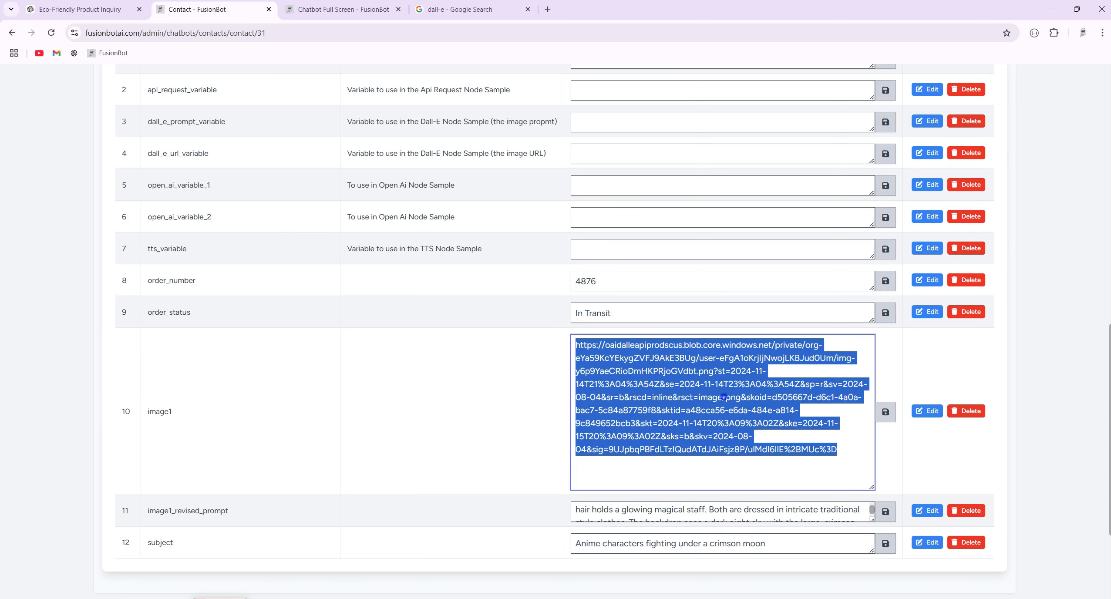
right_click(724, 396)
left_click(833, 249)
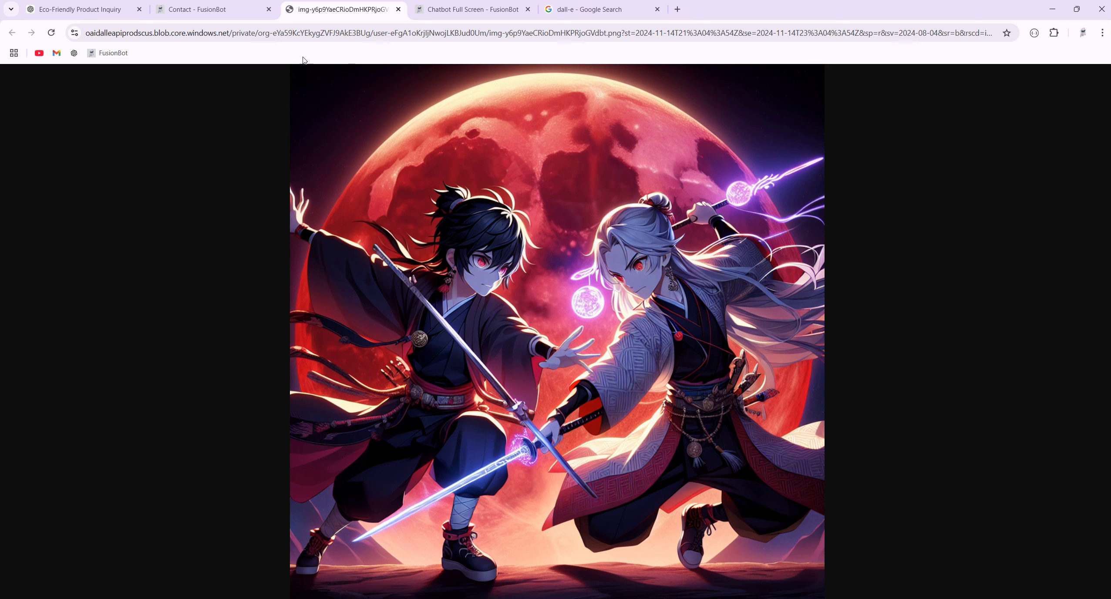
left_click(398, 9)
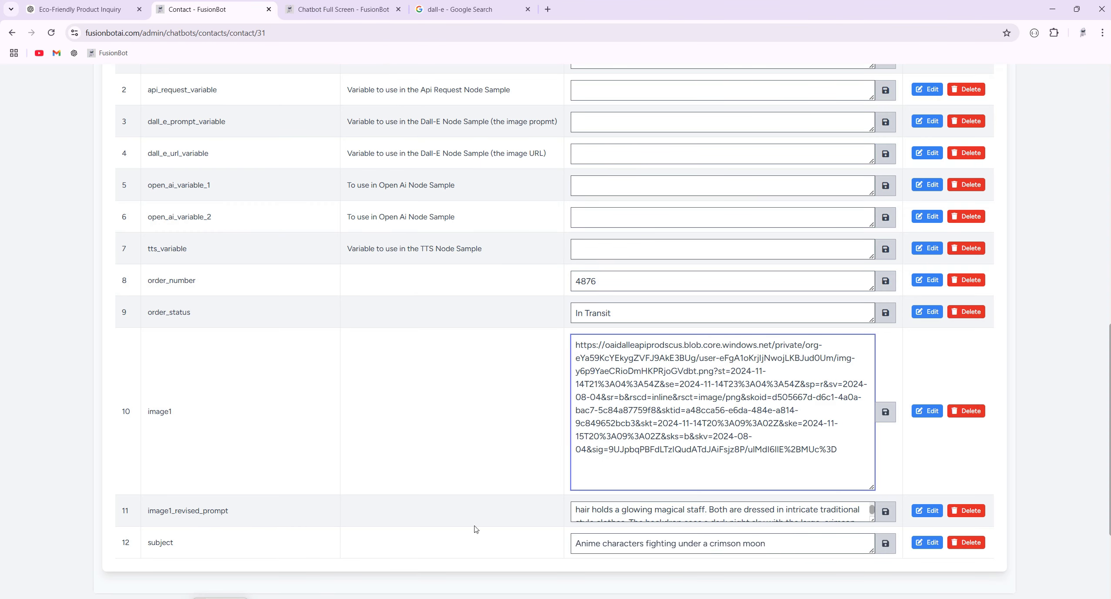
Step: Enlarge the value box of the image1_revised_prompt variable and read the full revised prompt
scroll(1054, 462, "down", 3)
left_click_drag(872, 361, 879, 594)
left_click_drag(813, 430, 577, 354)
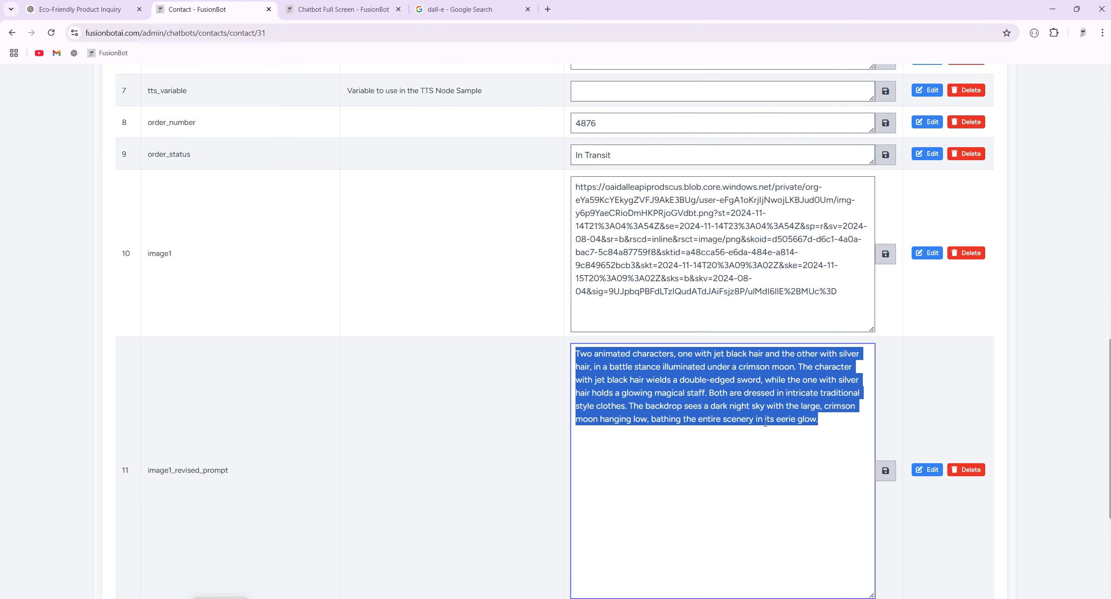
left_click(1044, 386)
Step: Enlarge the value box of the subject variable and compare its text with the request sent in the chatbot
scroll(391, 378, "down", 5)
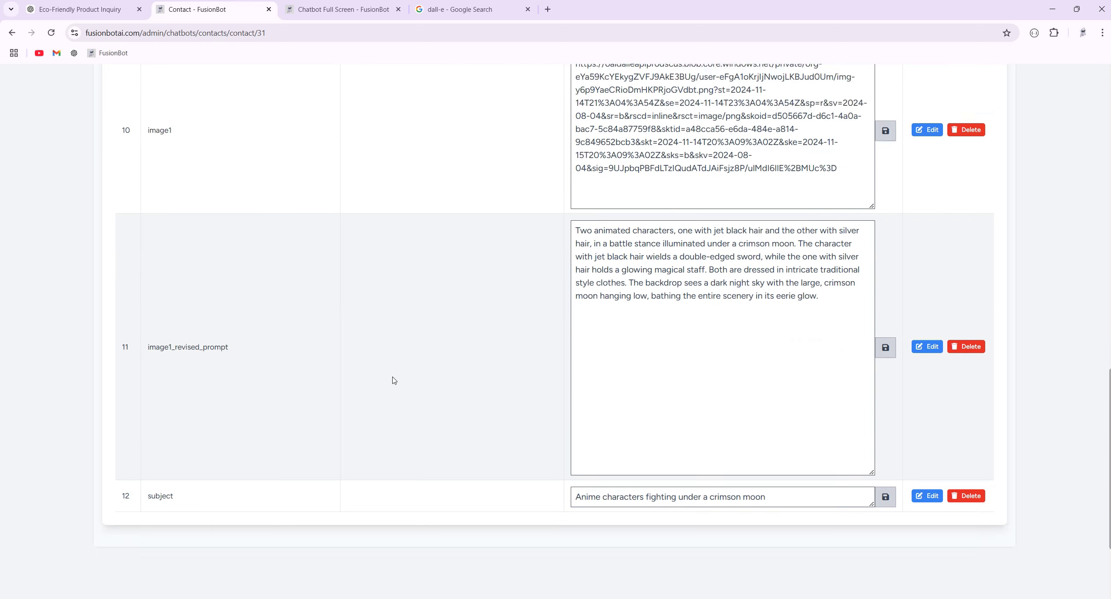
left_click_drag(872, 394, 872, 511)
double_click(164, 443)
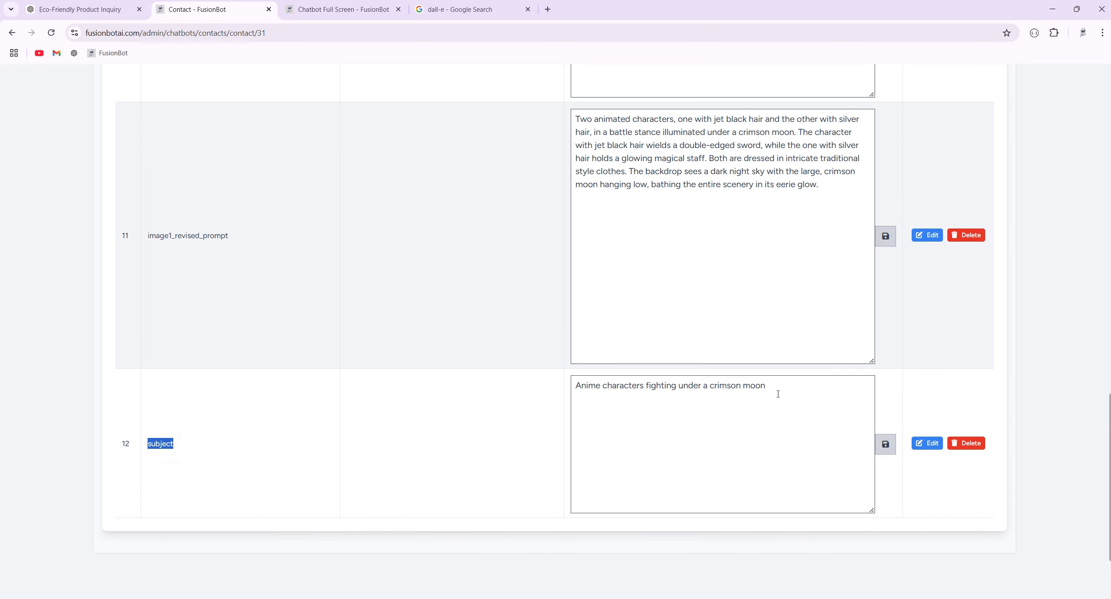
left_click_drag(777, 394, 575, 390)
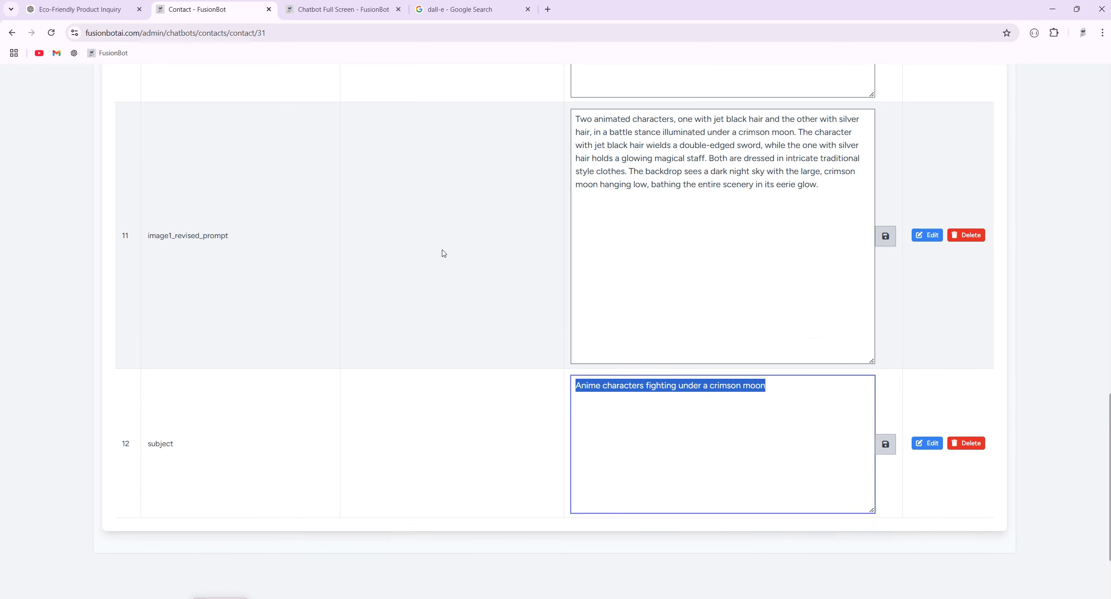
left_click(340, 9)
triple_click(939, 316)
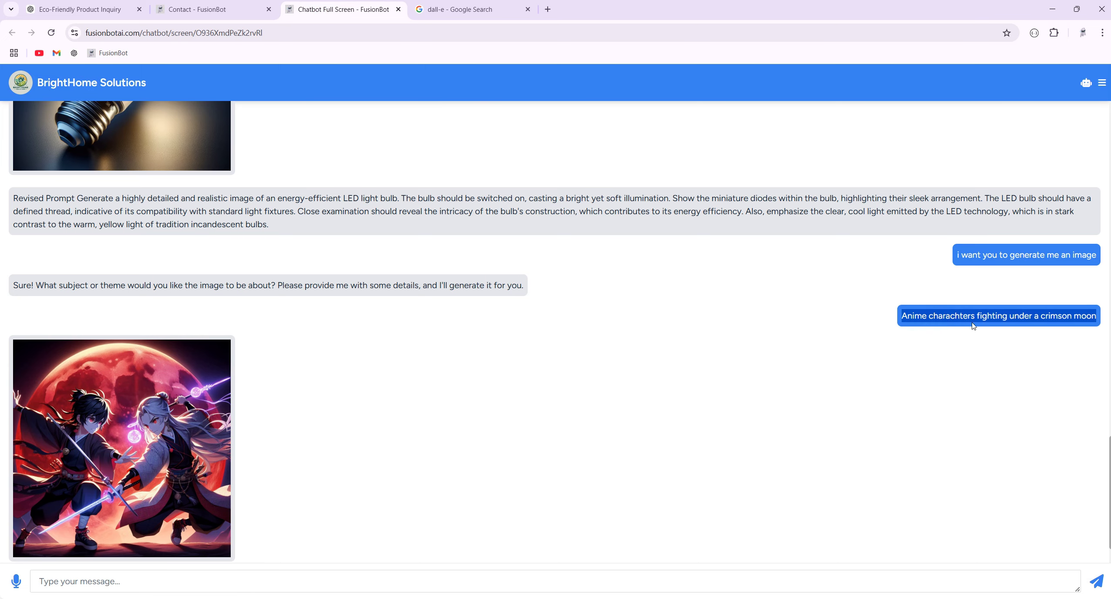
left_click(214, 11)
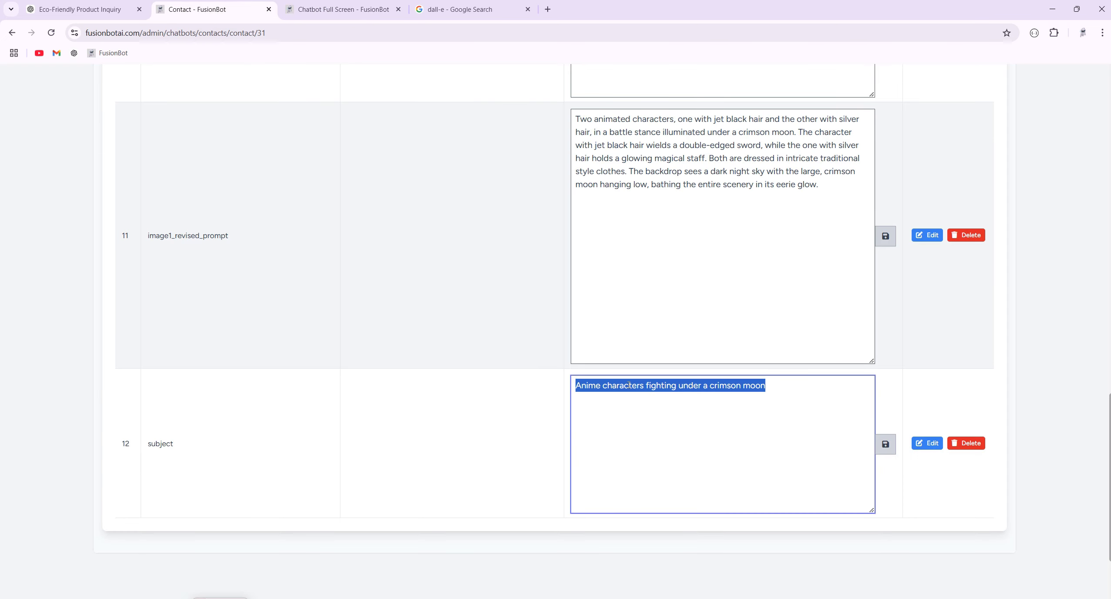
Step: Recheck the stored subject value against the conversation and return to the chat history at the start of the contact's record
scroll(31, 259, "up", 15)
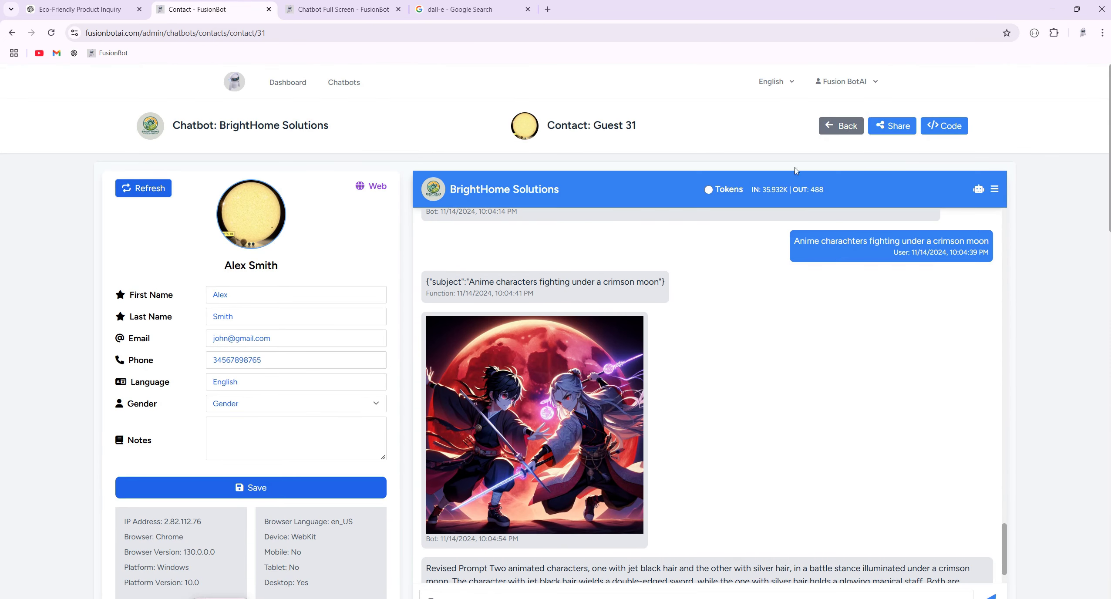
scroll(52, 270, "down", 15)
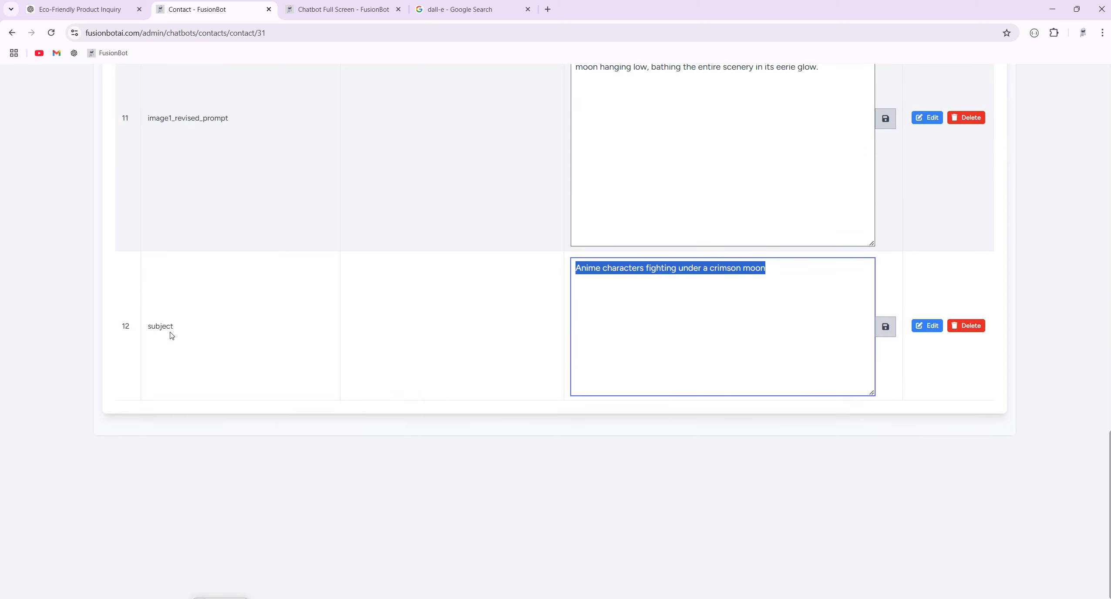
left_click(166, 329)
double_click(166, 329)
left_click_drag(747, 261, 573, 267)
left_click(322, 10)
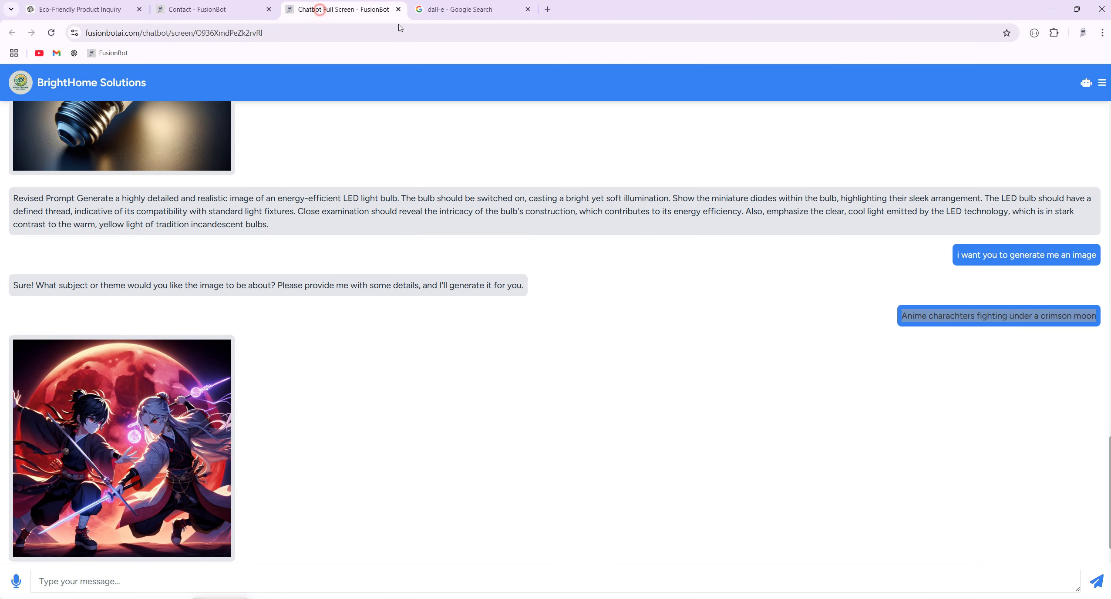
left_click(249, 10)
scroll(5, 200, "up", 6)
scroll(5, 201, "up", 10)
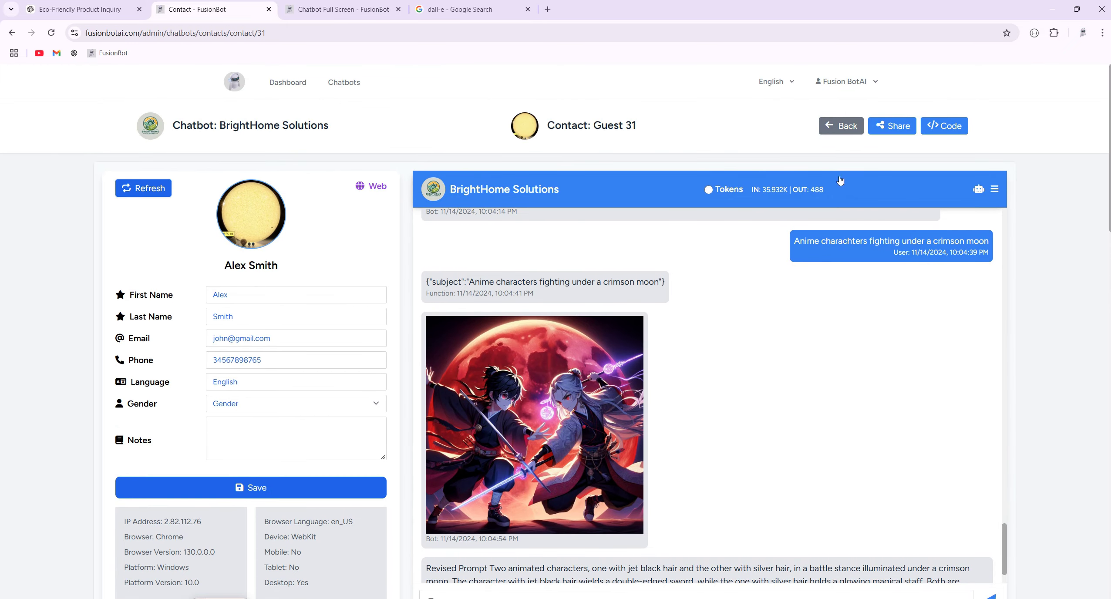
Step: Leave the contact record and review the custom variables further down the BrightHome Solutions chatbot's variable list
left_click(841, 126)
left_click(431, 204)
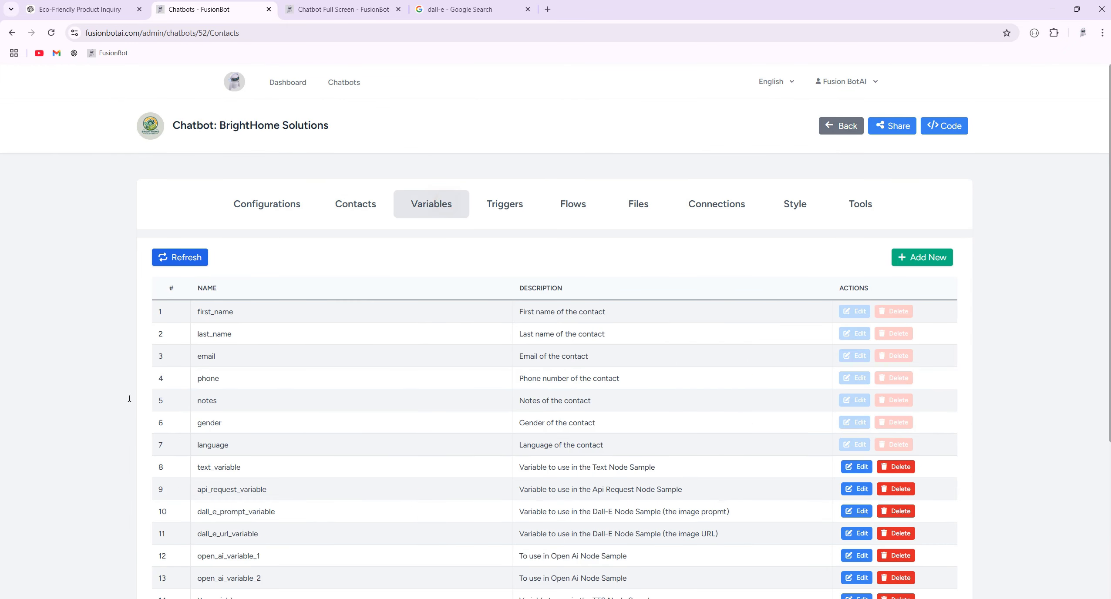
scroll(232, 492, "down", 5)
double_click(218, 492)
scroll(220, 490, "up", 5)
Step: Open the generate_ai_image trigger and review the description of the subject data it collects
left_click(499, 211)
left_click(253, 315)
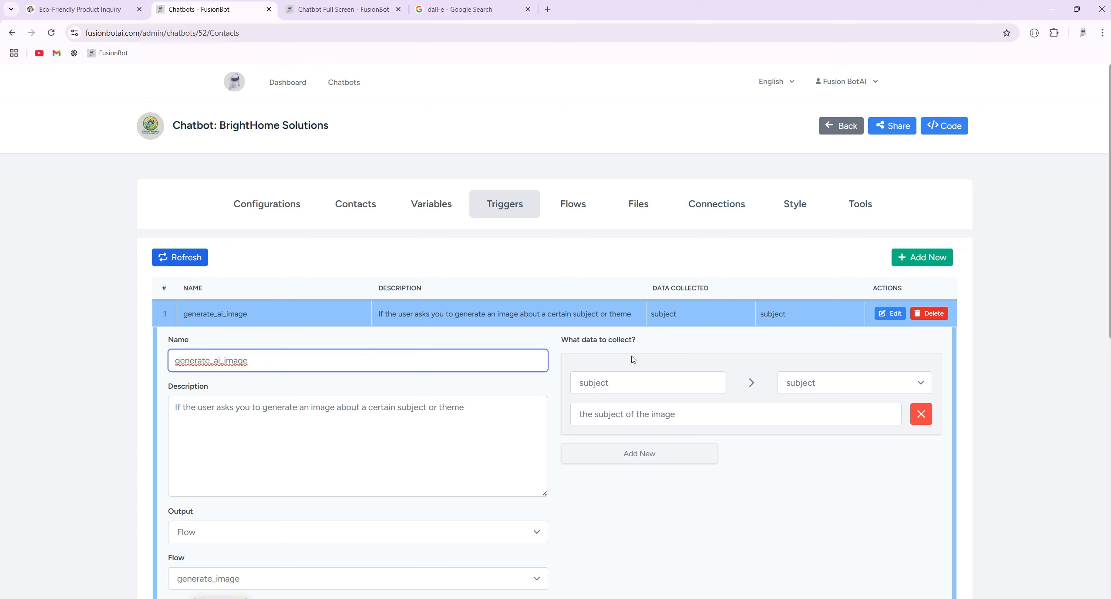
left_click(680, 413)
left_click_drag(681, 413, 583, 414)
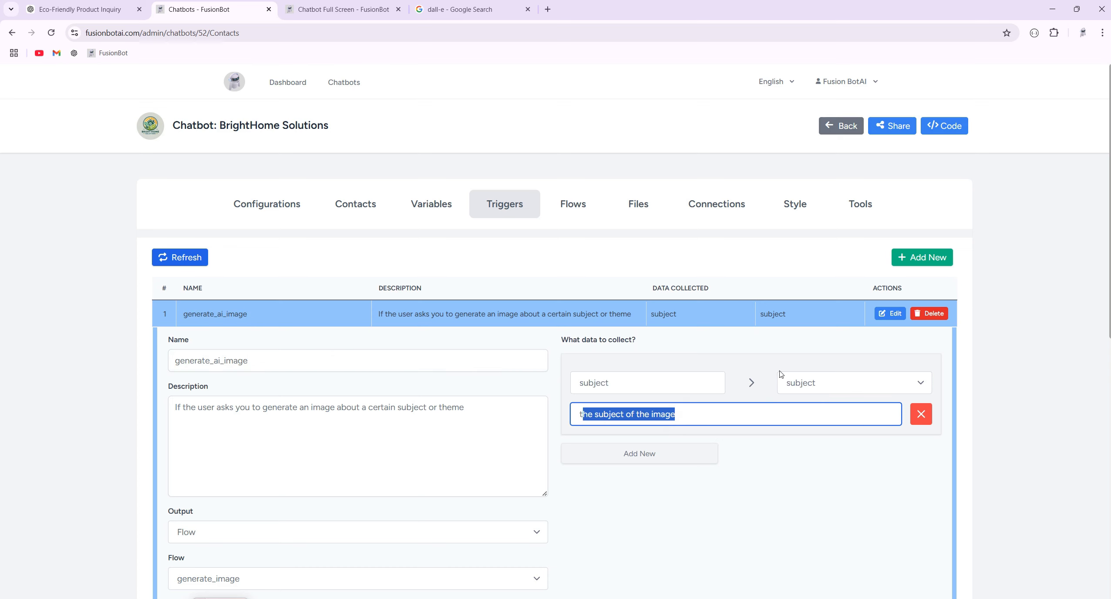
Step: Open the generate_image flow and examine the {subject} variable in the DALL-E node's prompt
left_click(571, 204)
left_click(308, 379)
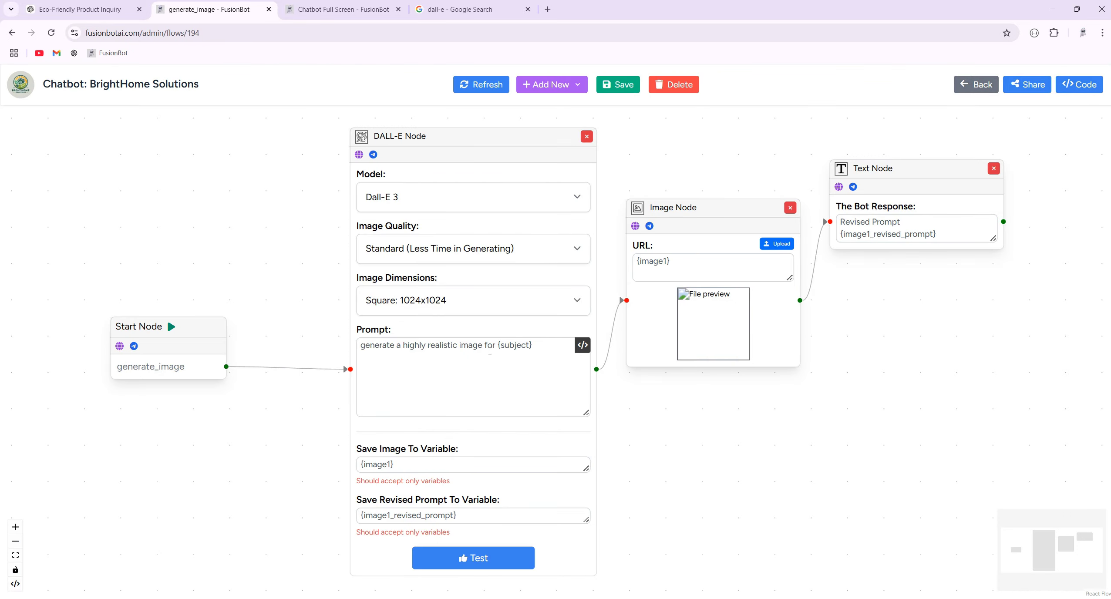
double_click(511, 349)
scroll(512, 350, "up", 3)
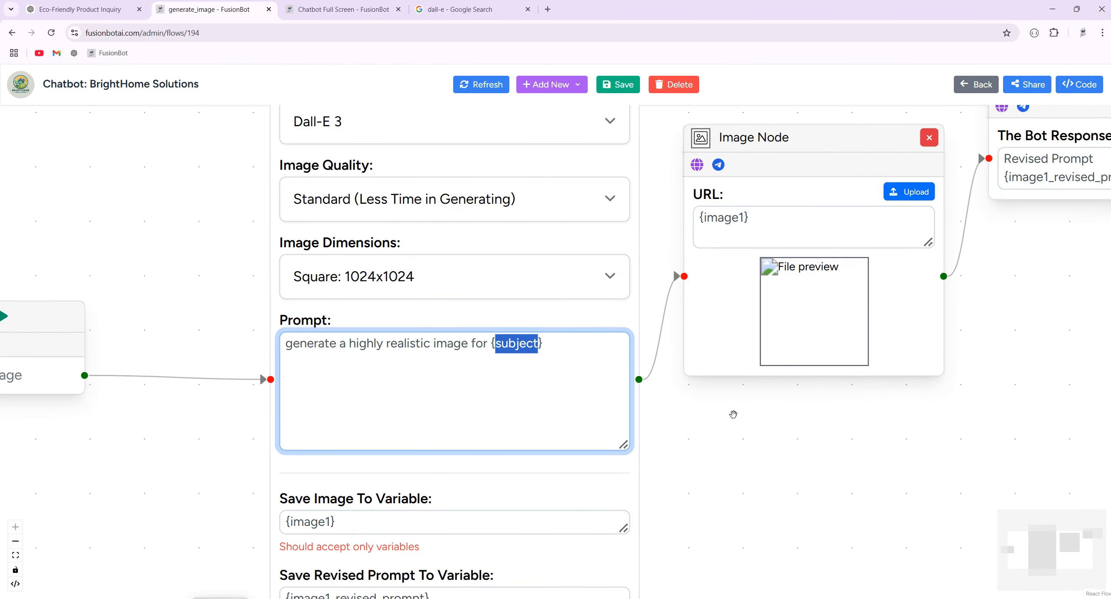
Step: Review the node types that can be added to the generate_image flow, and close the list without adding one
scroll(733, 414, "down", 3)
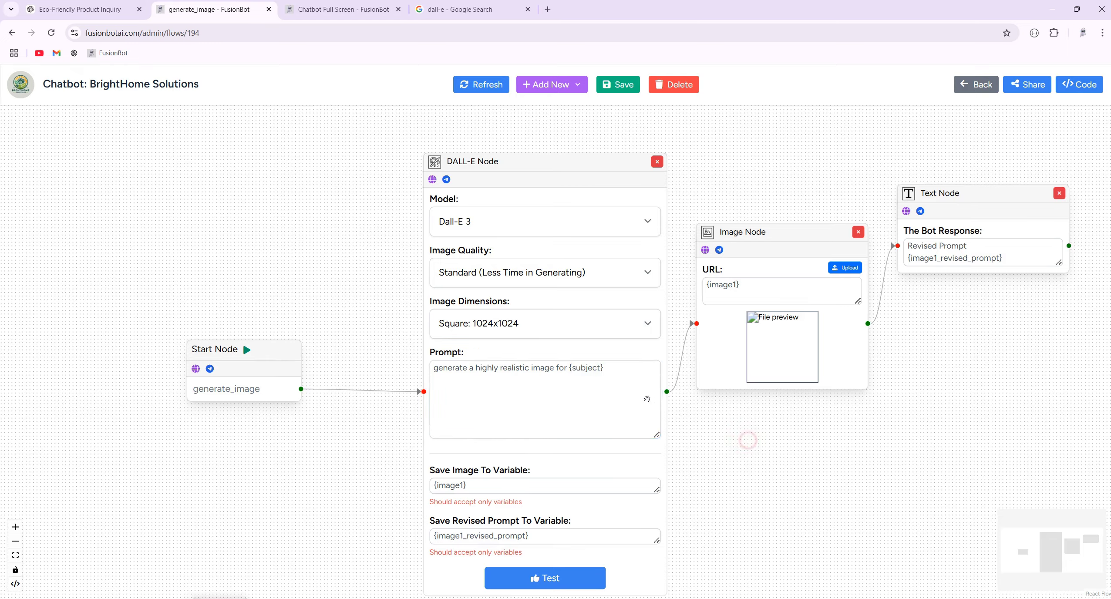
left_click_drag(747, 441, 623, 399)
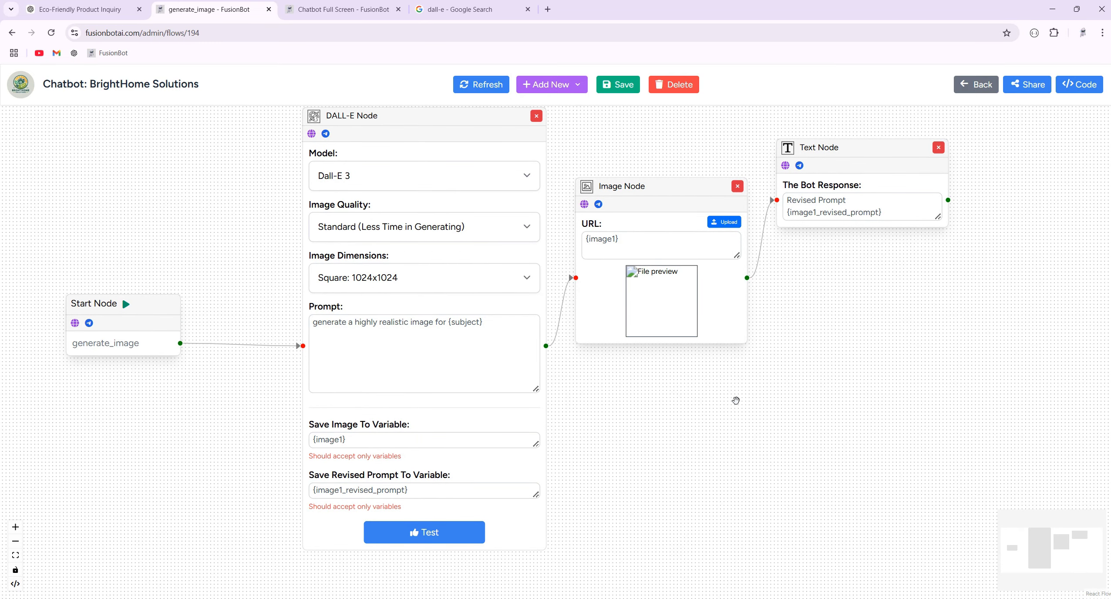
left_click(562, 87)
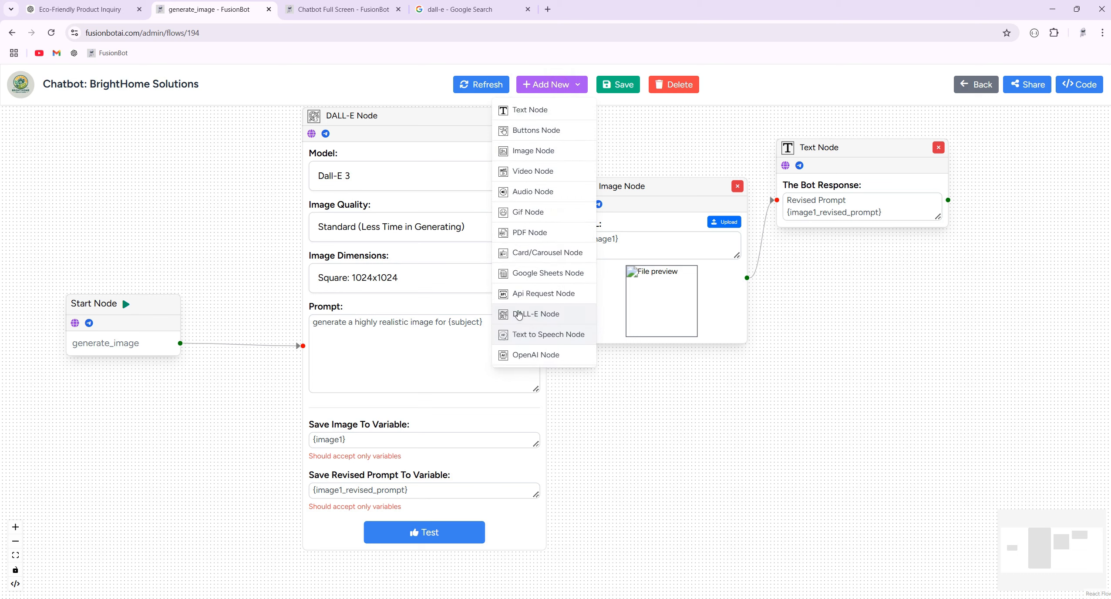
left_click(783, 393)
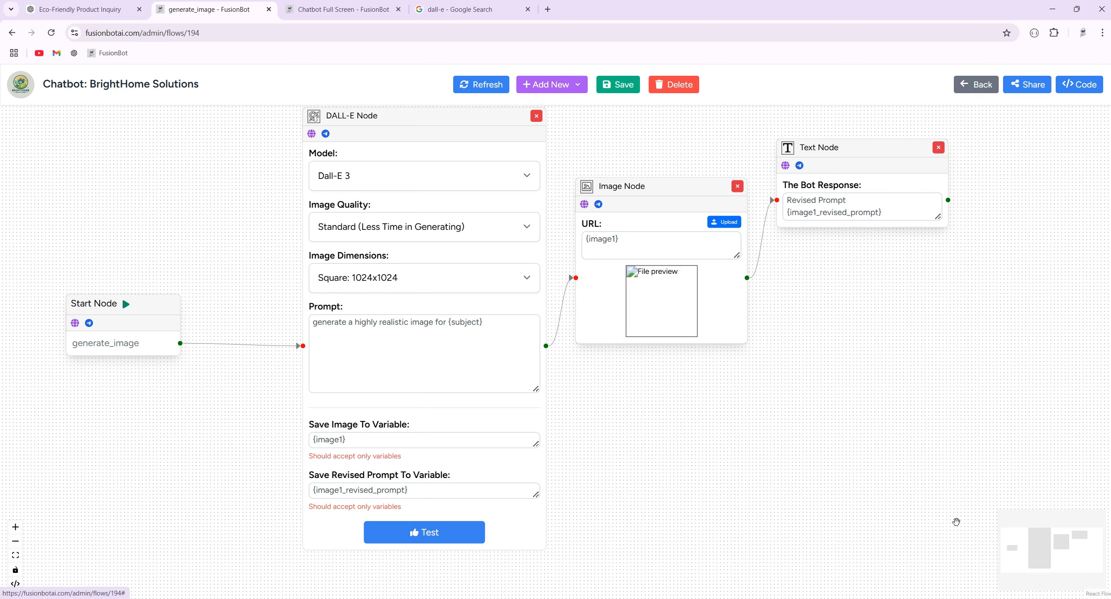